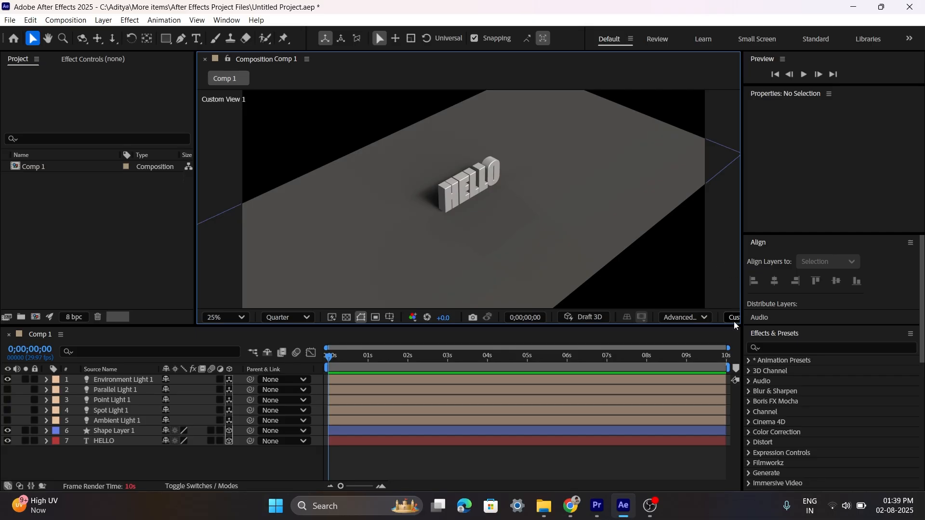
Widen the composition viewer and switch its 3D view to Default
drag(741, 257, 799, 261)
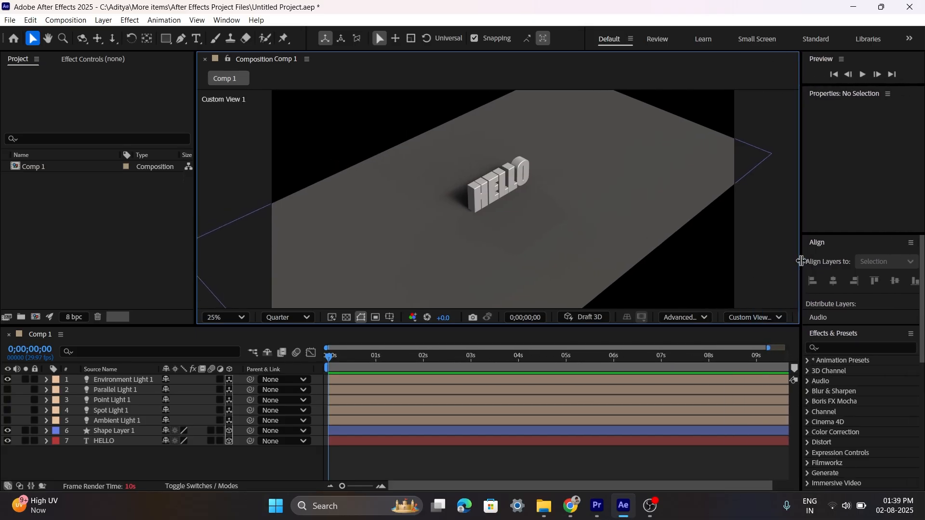
click(756, 318)
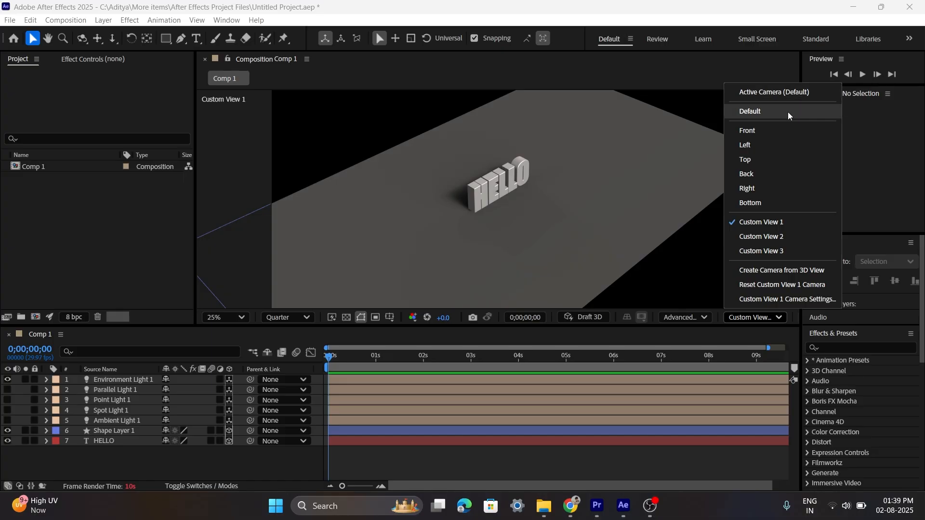
click(755, 113)
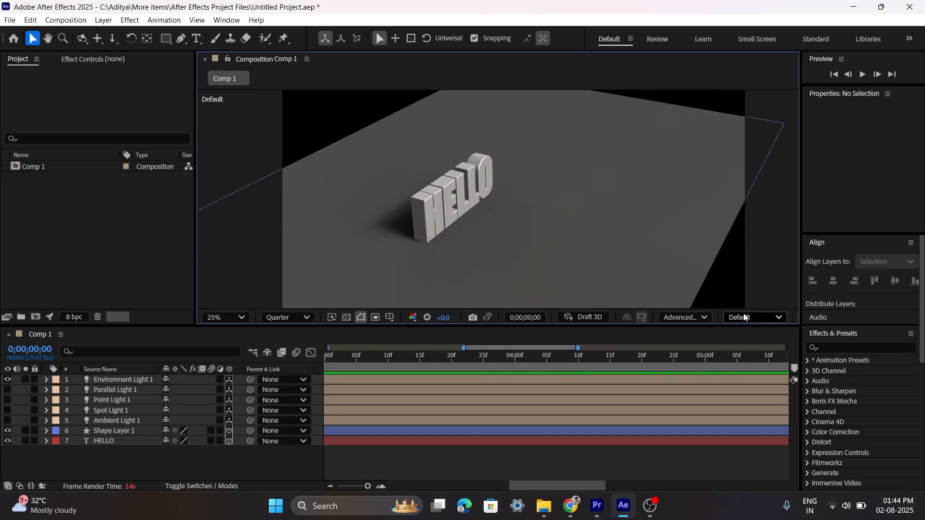
click(754, 317)
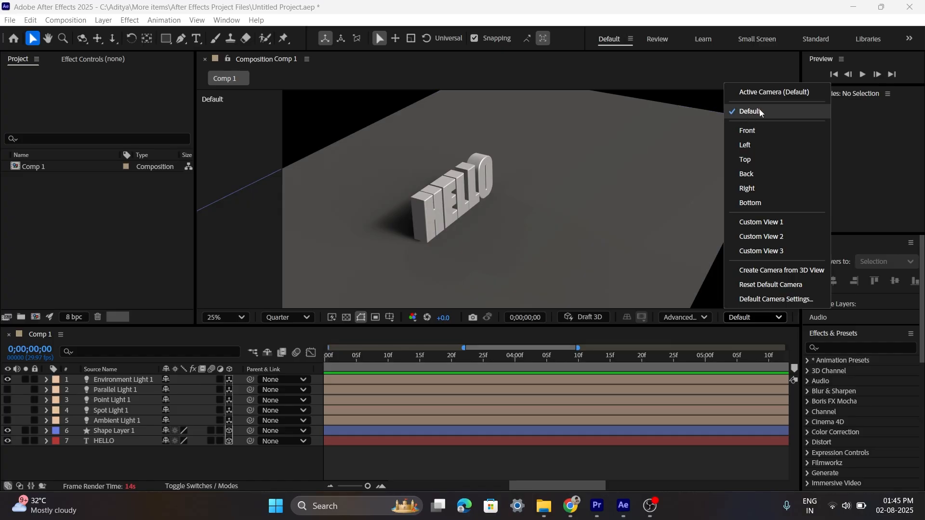
click(663, 155)
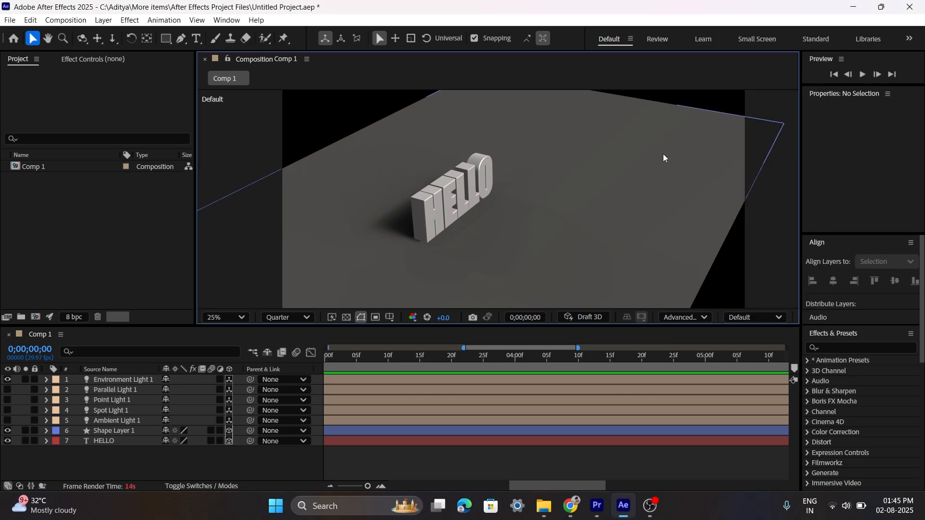
scroll(655, 156, down, 1)
click(755, 317)
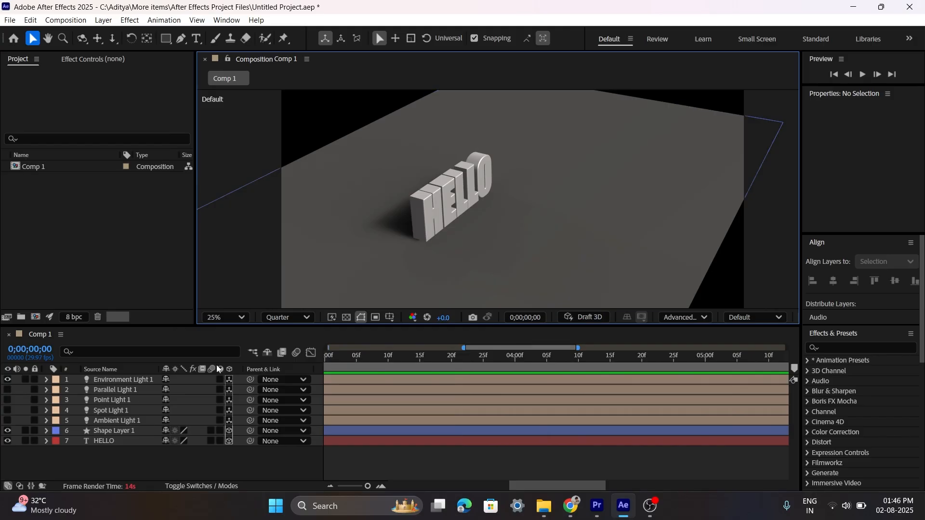
Start a new camera layer in Comp 1 with the type set to Two-Node Camera
right_click(144, 462)
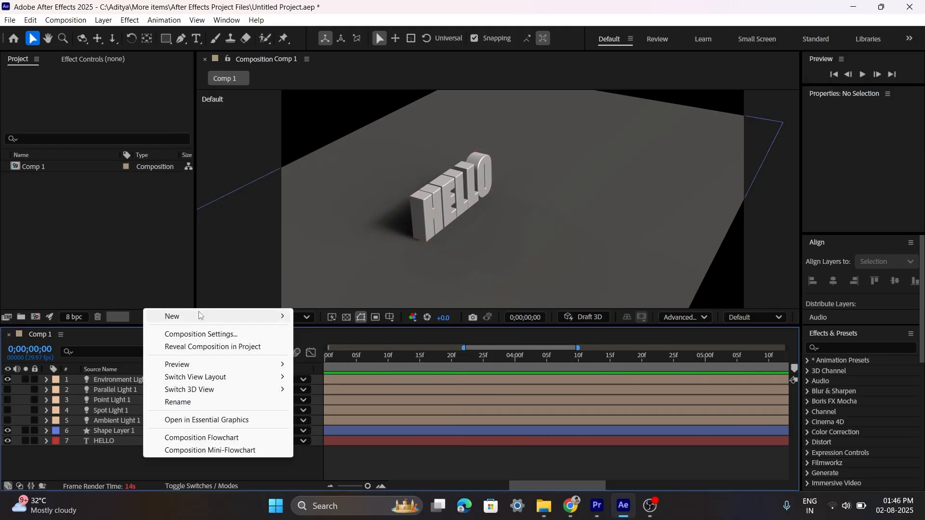
mouse_move(268, 316)
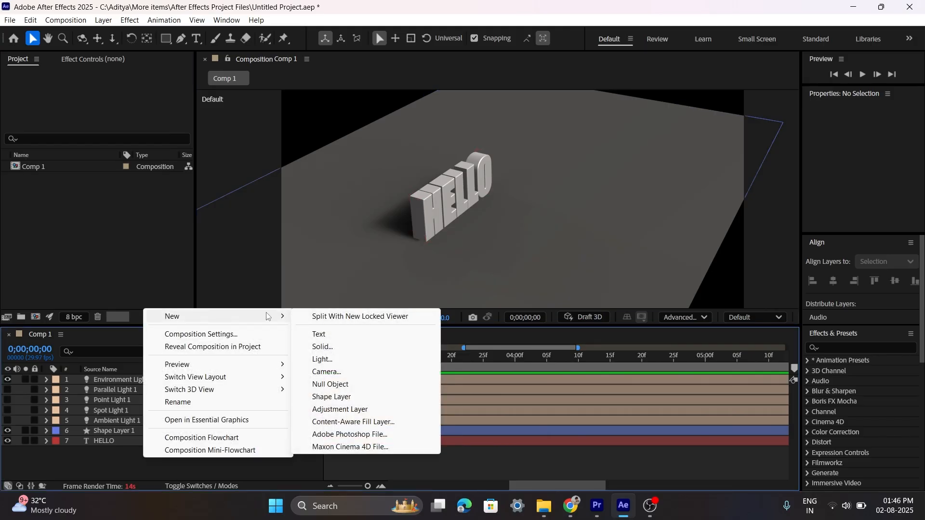
click(329, 372)
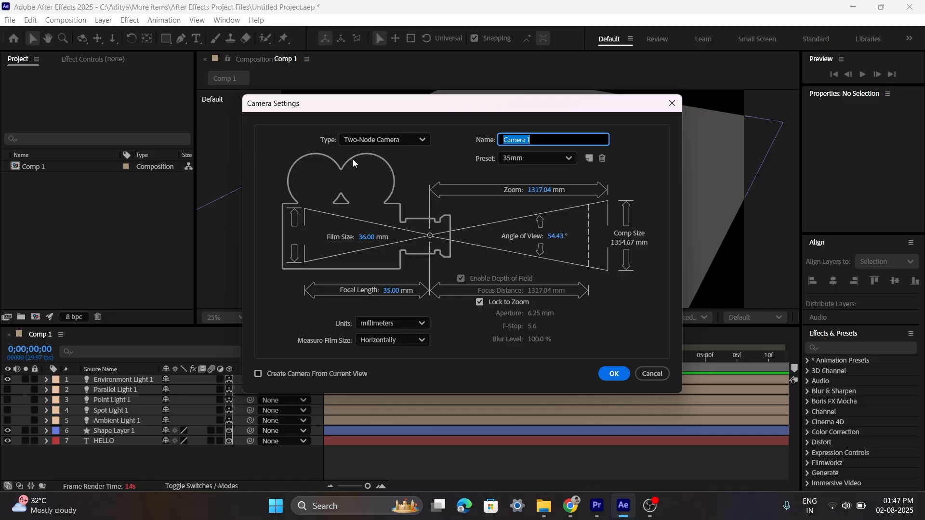
click(350, 143)
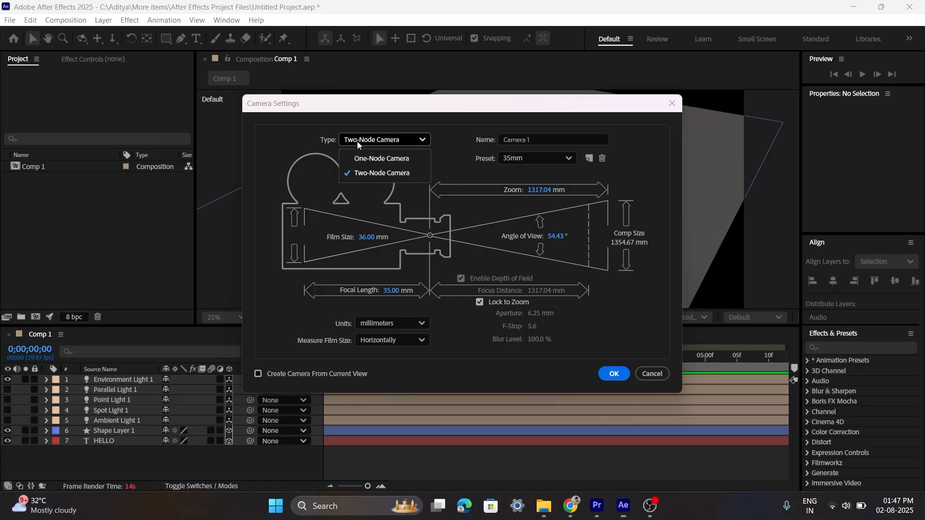
click(363, 175)
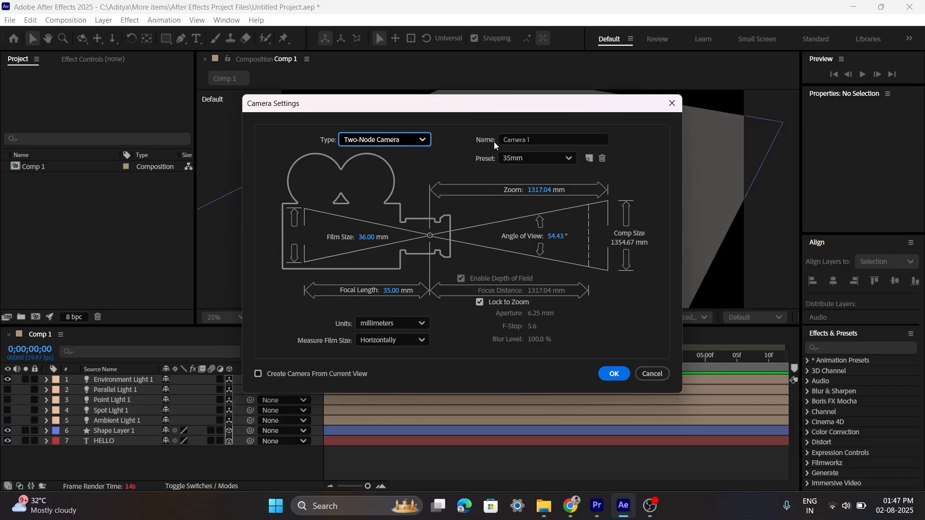
Choose the 35mm lens preset for Camera 1 and create the camera
click(520, 161)
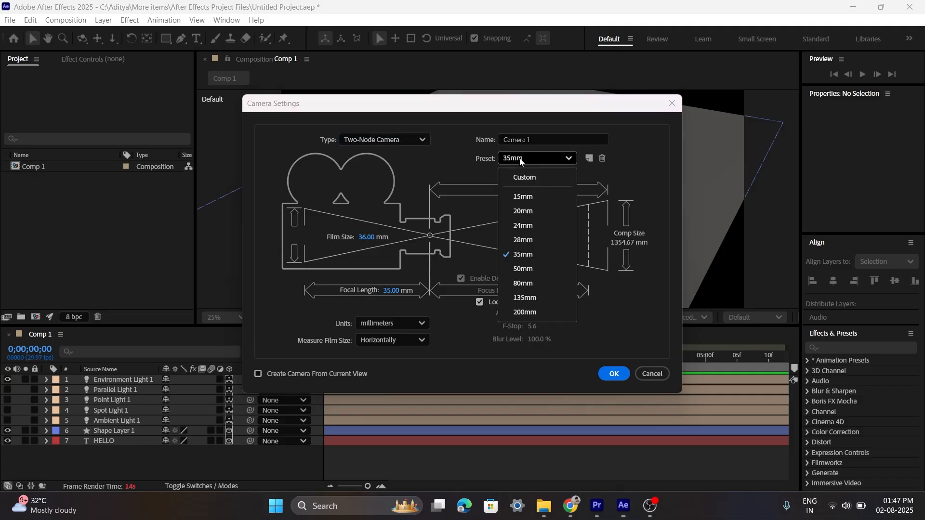
click(524, 255)
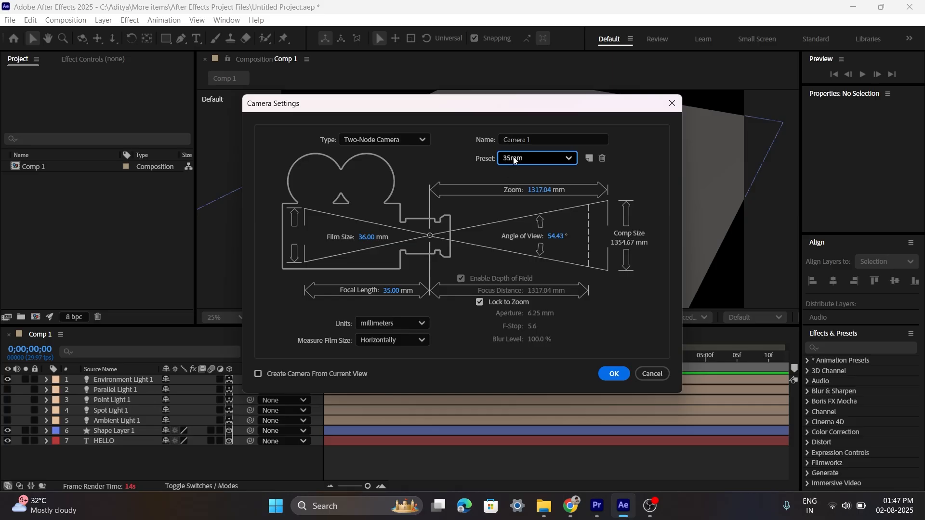
click(514, 160)
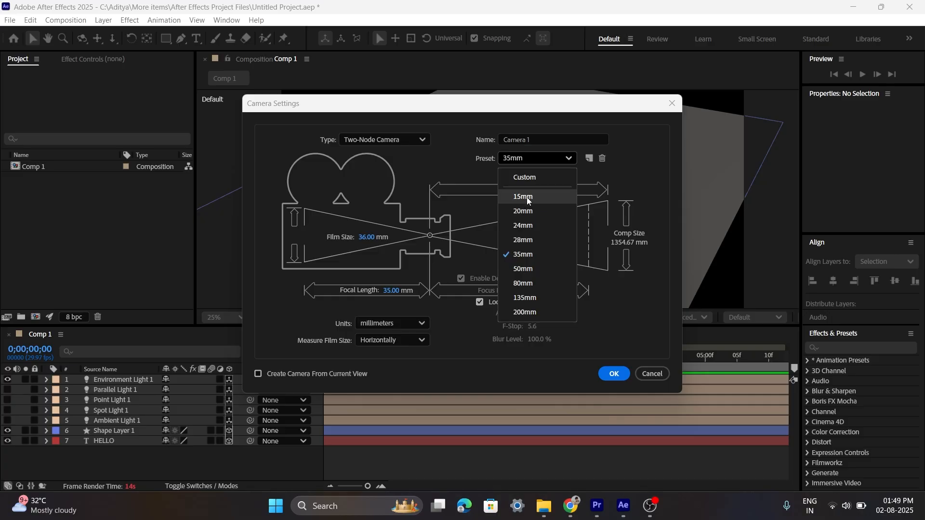
click(517, 256)
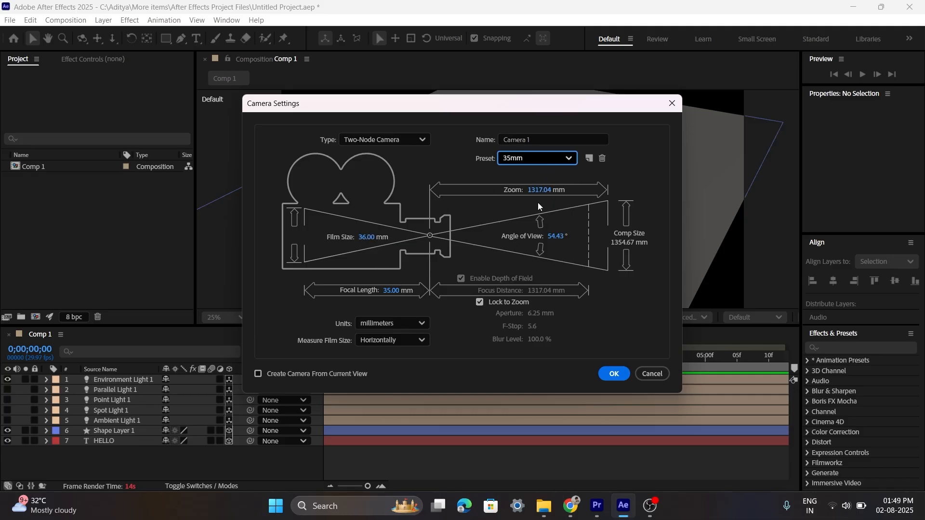
click(524, 160)
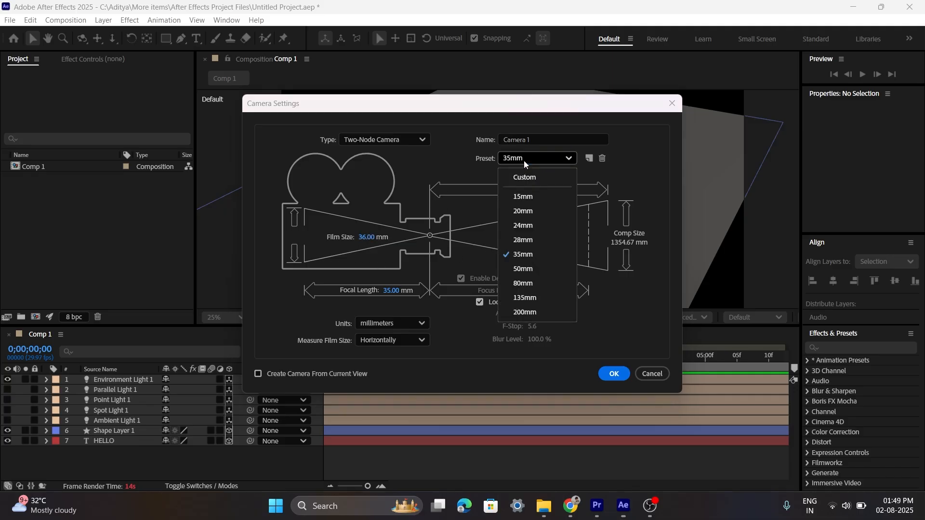
click(515, 256)
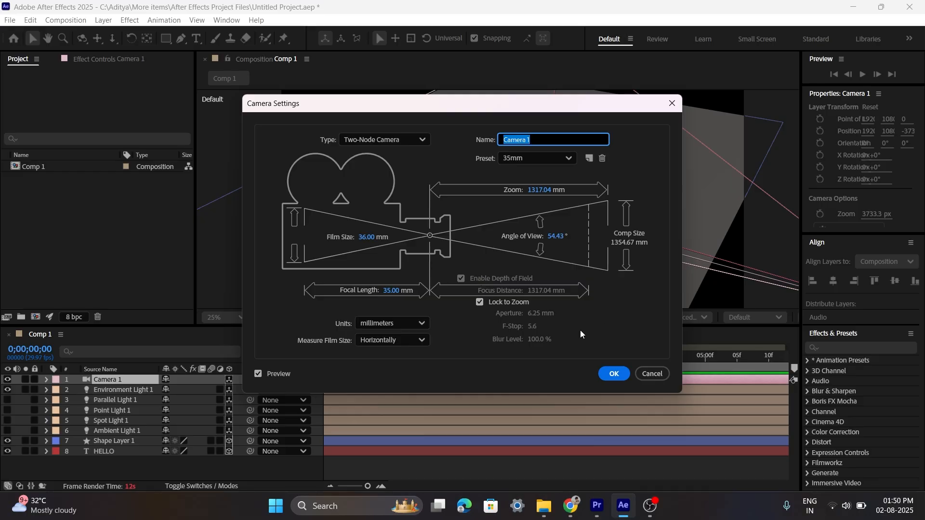
click(617, 374)
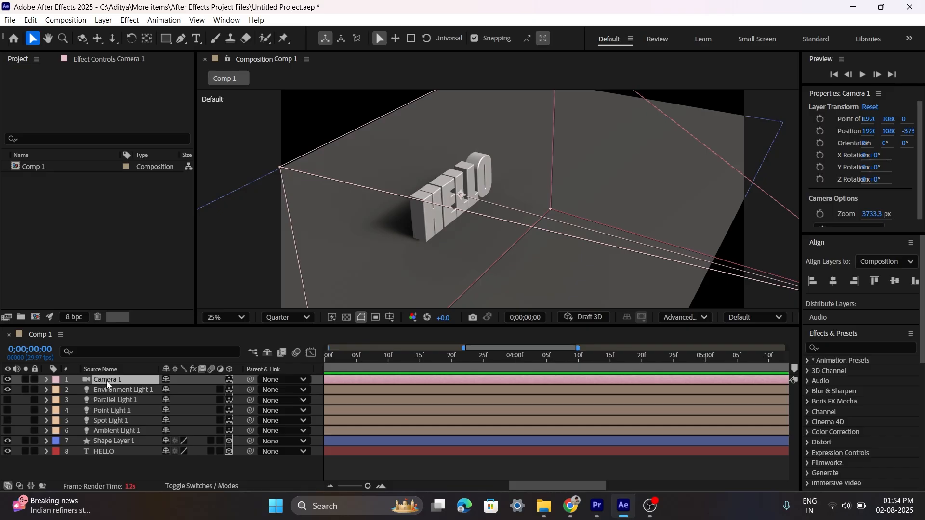
Examine where Camera 1 and its field of view sit relative to the HELLO text in the Default 3D view
click(752, 316)
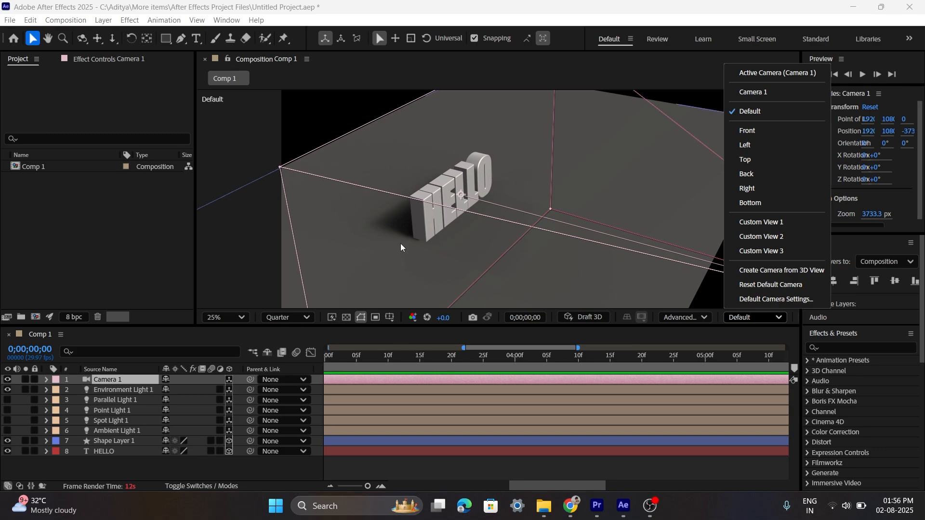
click(511, 257)
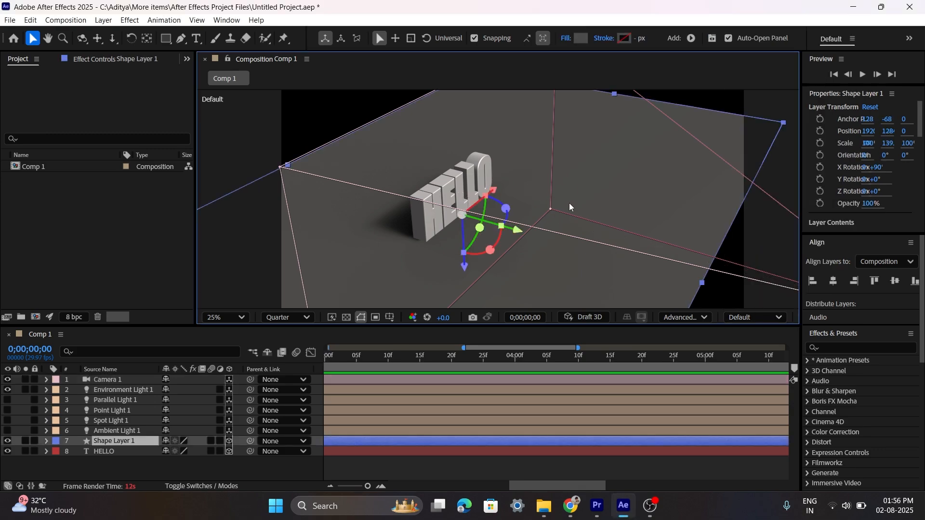
click(523, 223)
scroll(522, 223, down, 2)
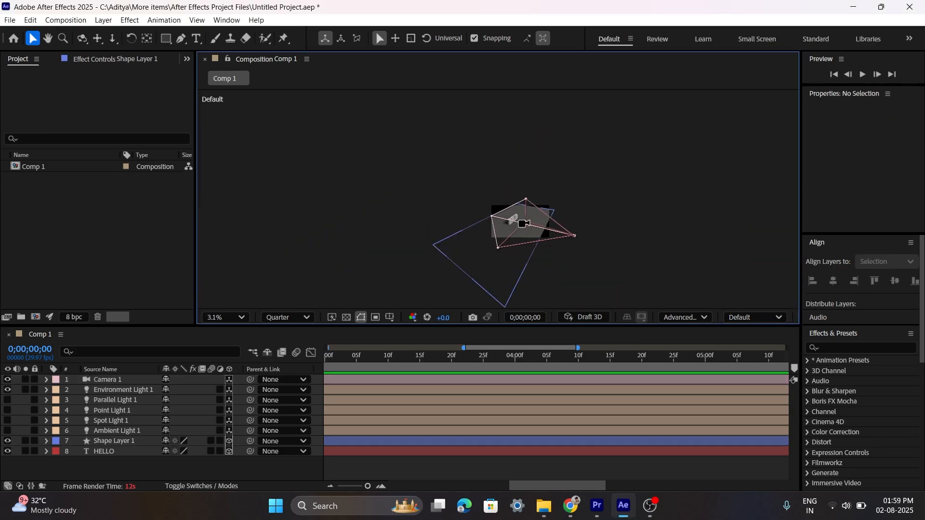
key(h)
drag(533, 225, 530, 221)
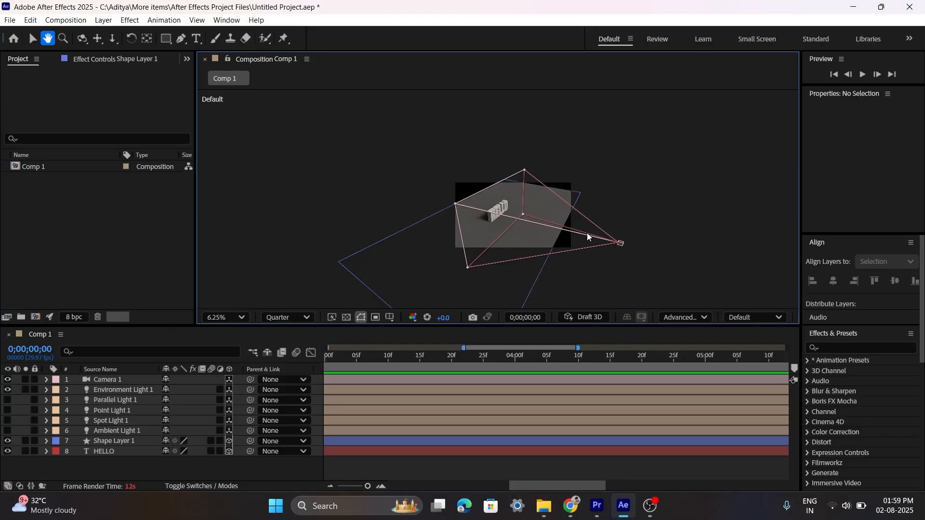
scroll(616, 240, up, 1)
click(622, 242)
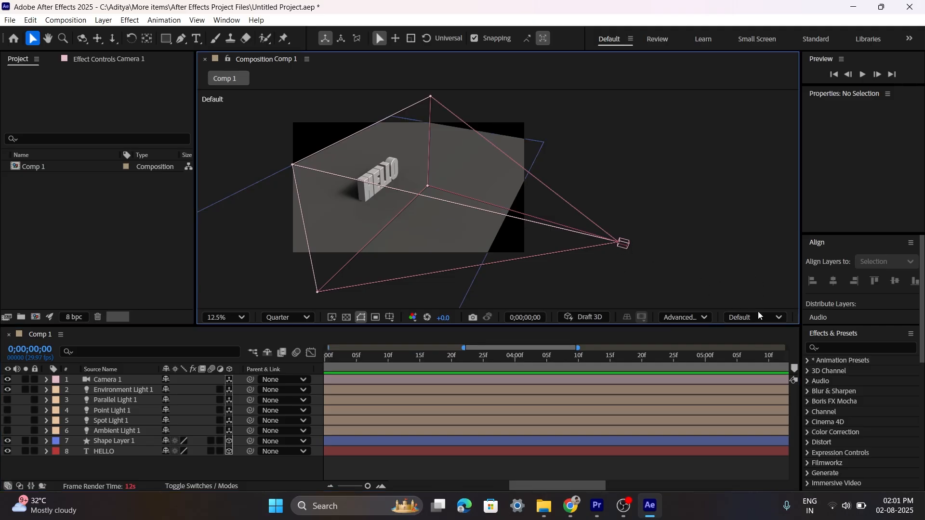
Switch the 3D view to Camera 1 and inspect how the camera frames the HELLO text
click(759, 317)
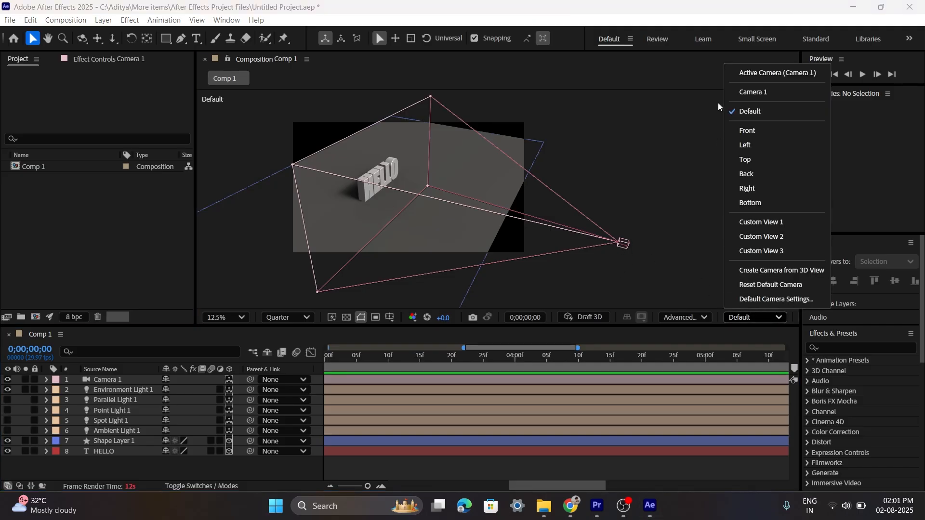
click(739, 96)
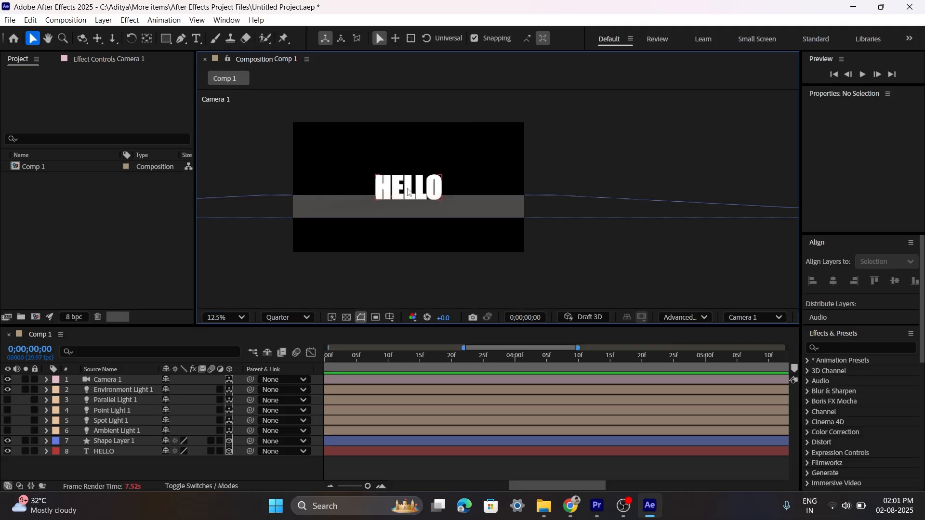
drag(401, 174, 438, 180)
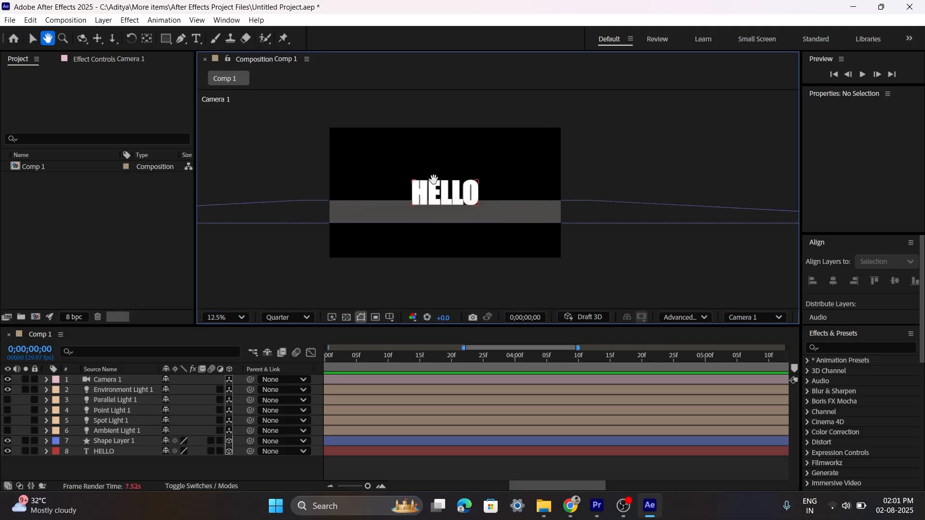
key(period)
drag(361, 180, 421, 184)
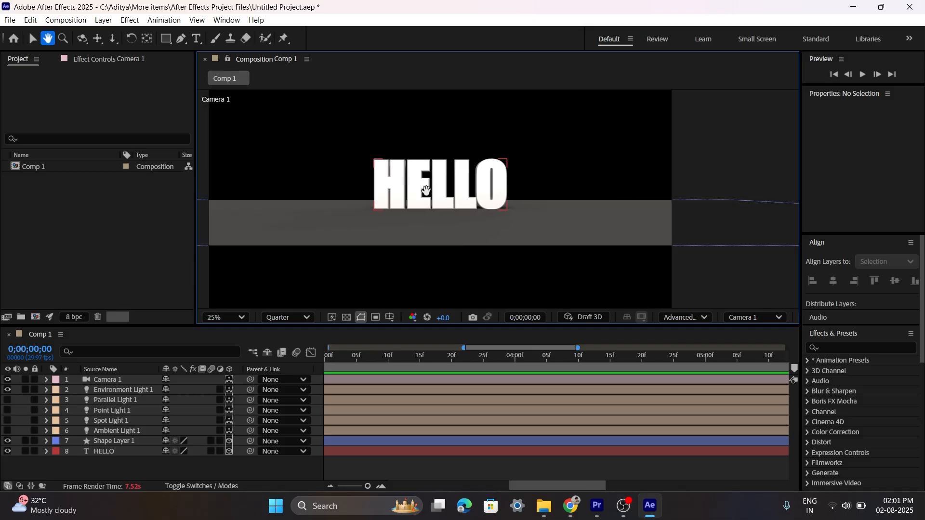
key(comma)
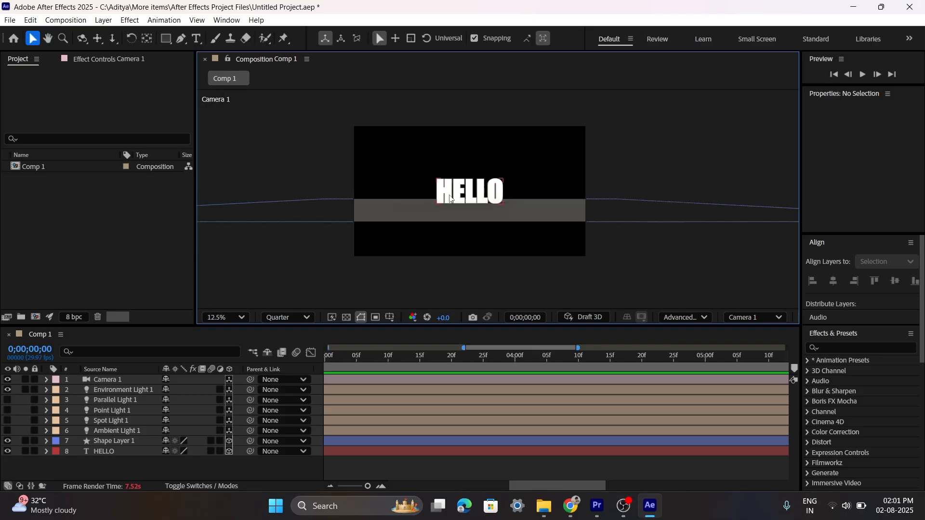
key(period)
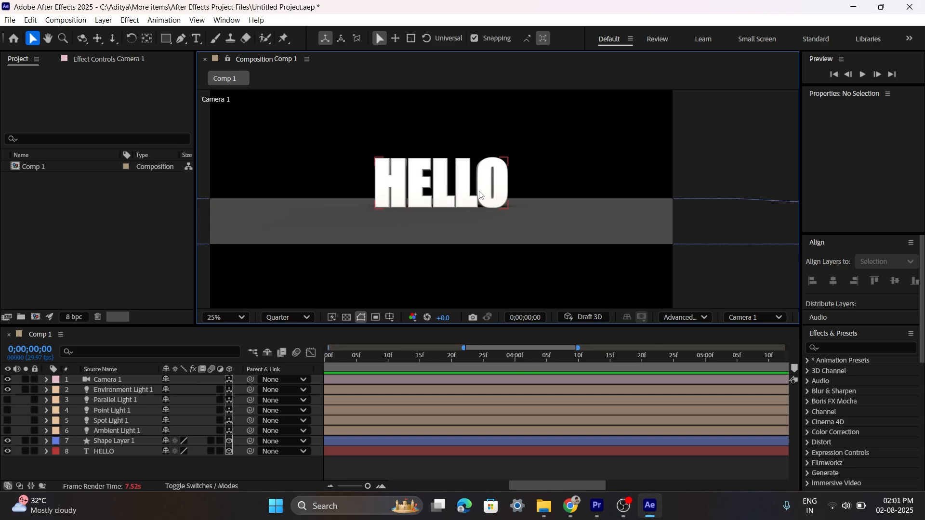
In the Top view, move Camera 1 from the front of the HELLO text to its right side, at X about 5616 and Z about -53
click(733, 314)
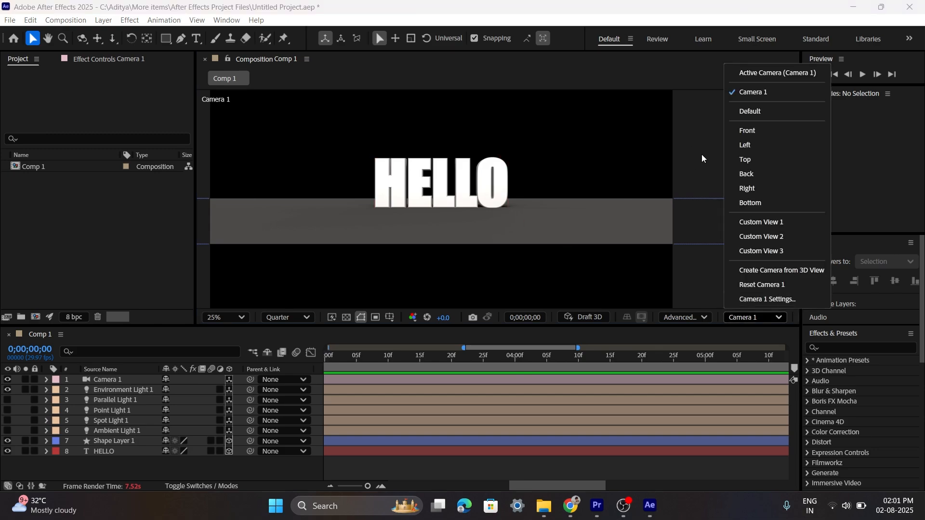
click(740, 159)
scroll(504, 209, down, 4)
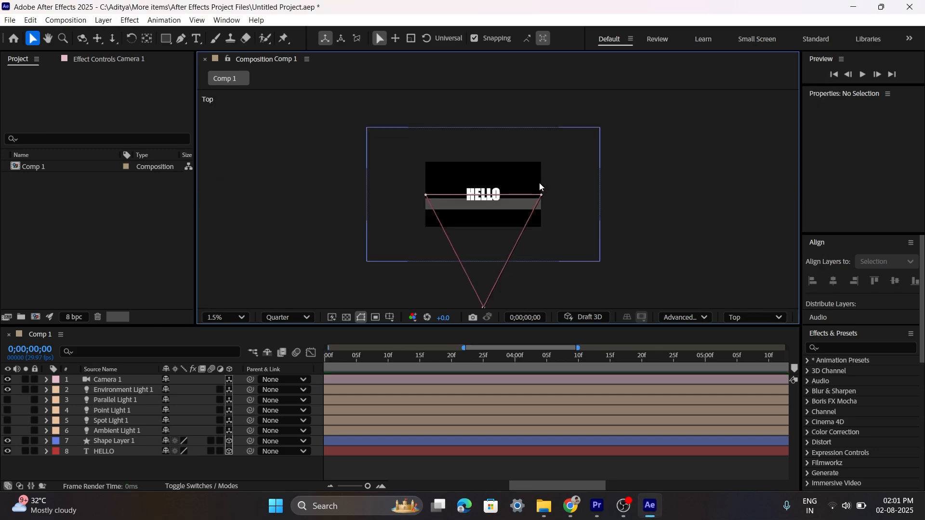
scroll(504, 208, up, 2)
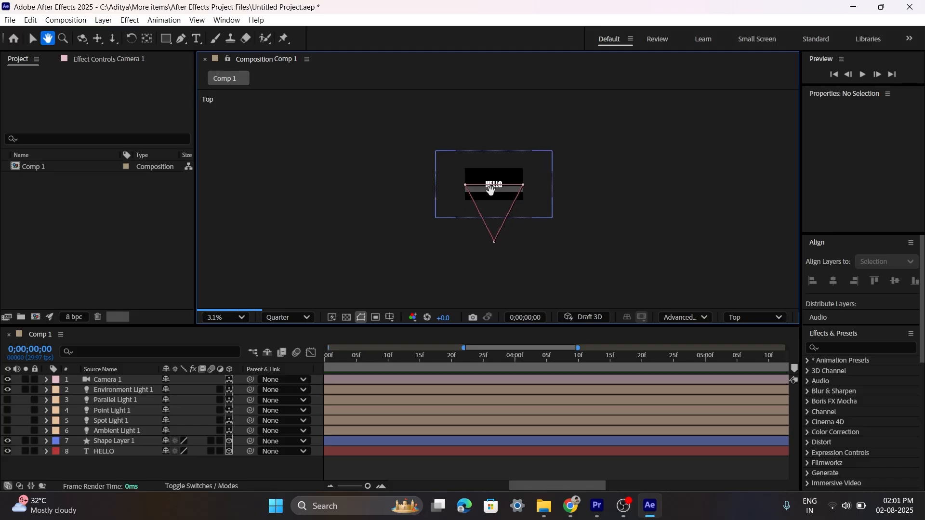
scroll(504, 187, up, 2)
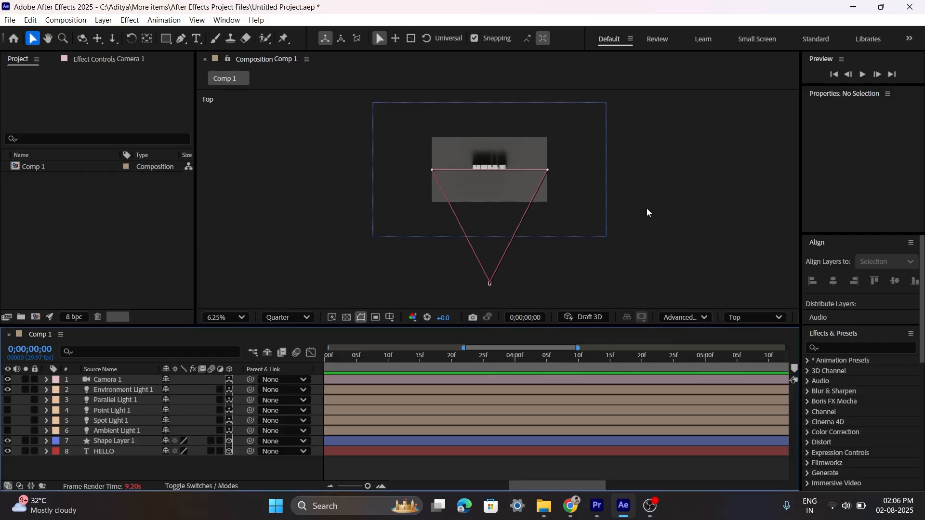
click(491, 283)
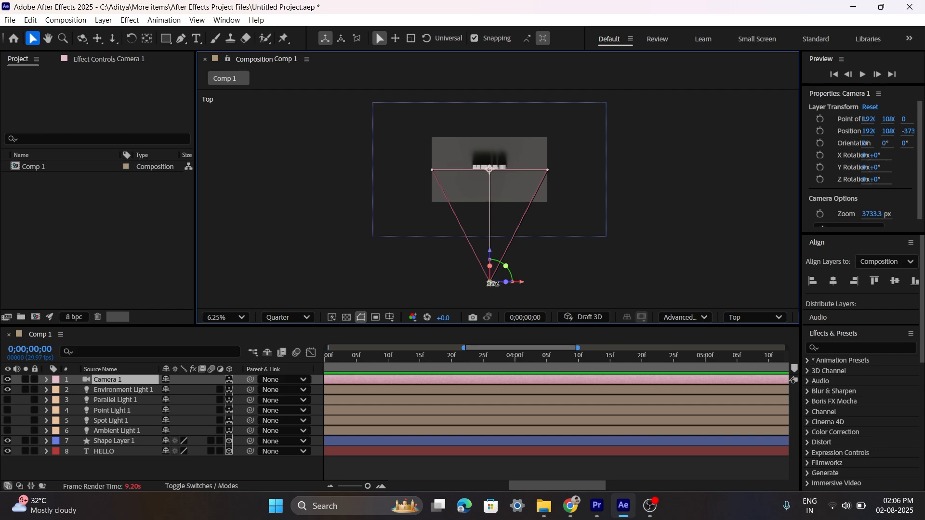
drag(490, 283, 602, 170)
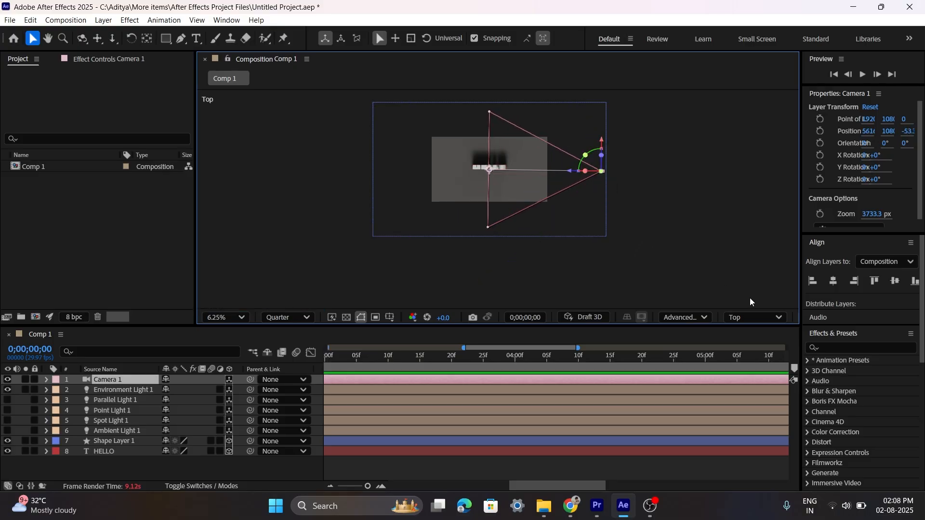
Switch the 3D view to Camera 1 and inspect the side-on framing of the HELLO text
click(754, 317)
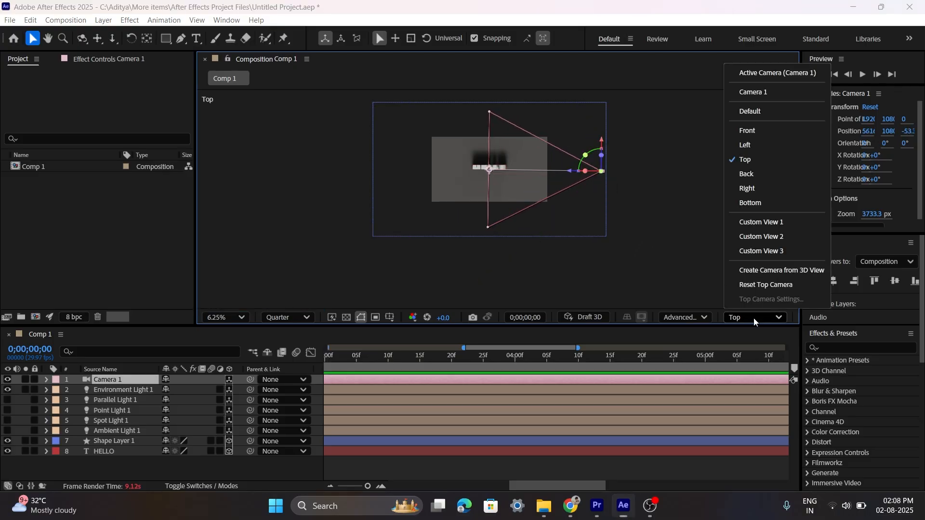
click(737, 94)
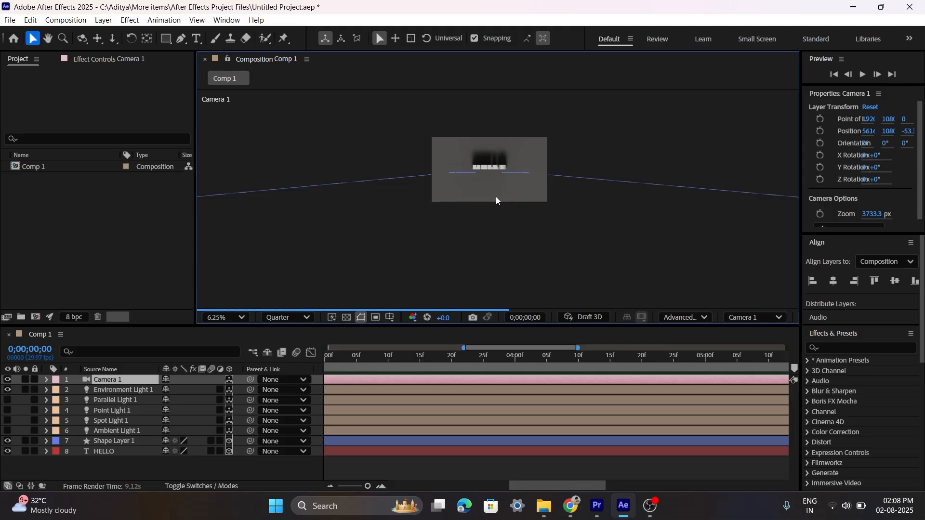
scroll(494, 146, up, 1)
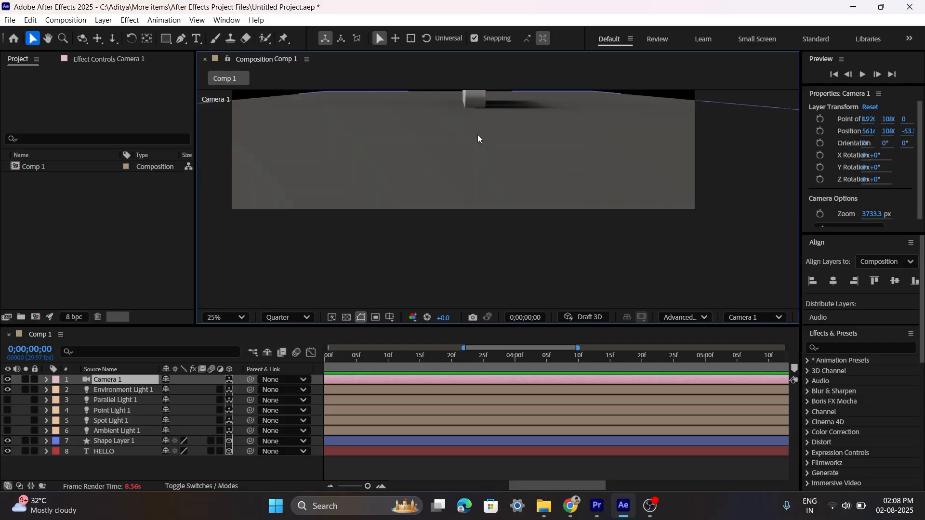
drag(484, 130, 484, 146)
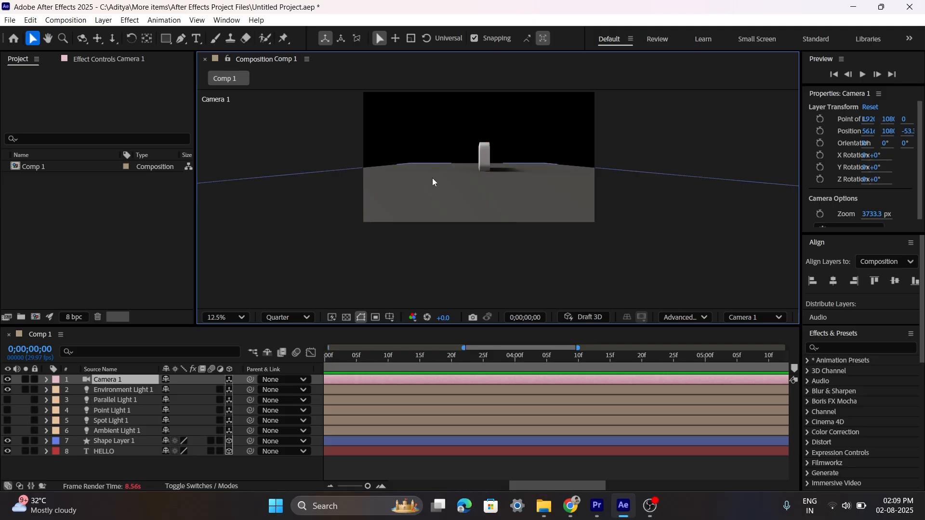
Return to the Top view and expand Camera 1's Transform properties to review Point of Interest, Position and Orientation
click(755, 319)
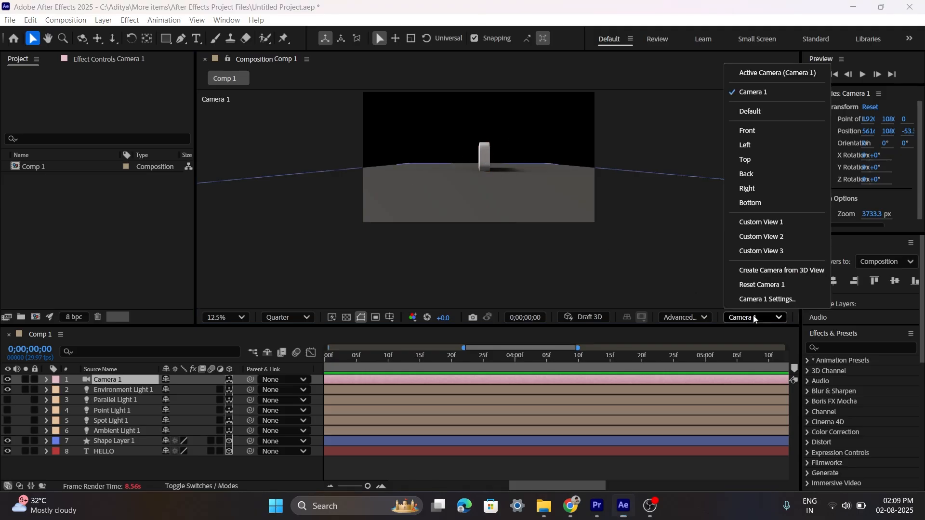
click(732, 161)
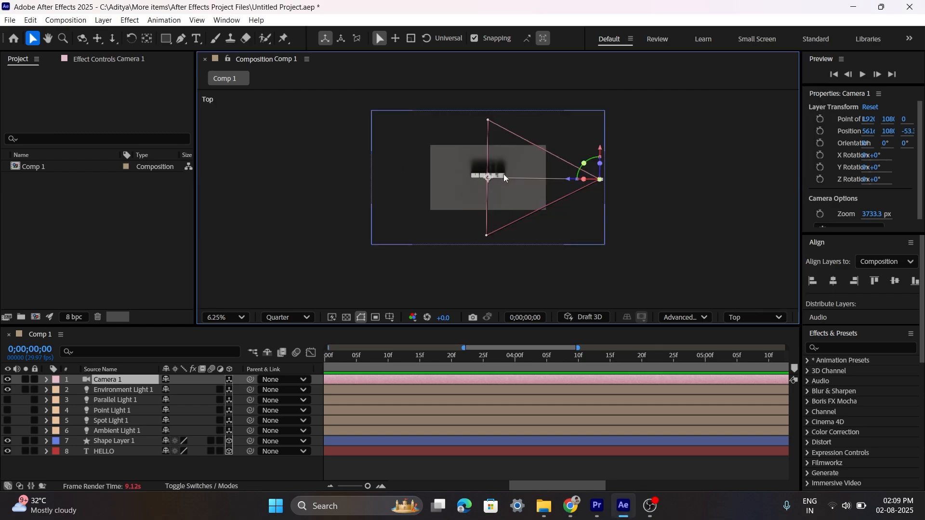
click(45, 380)
click(57, 390)
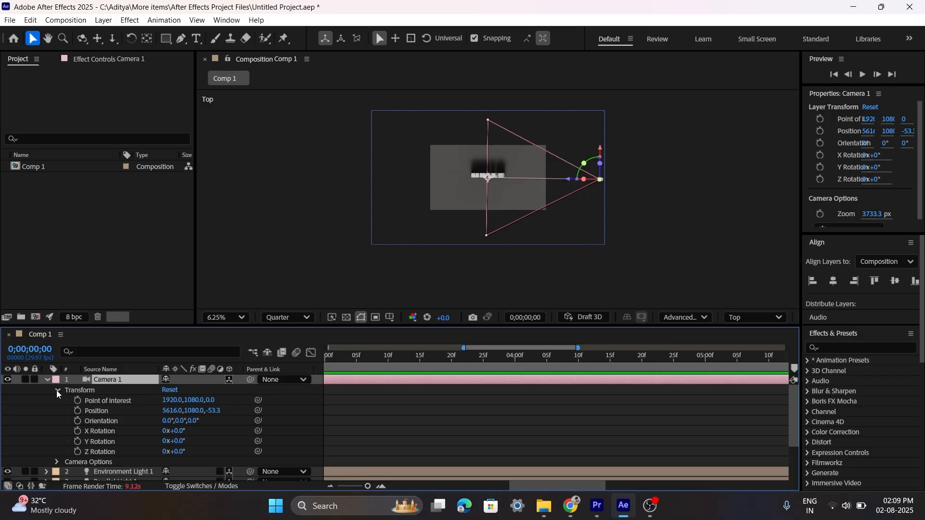
click(93, 400)
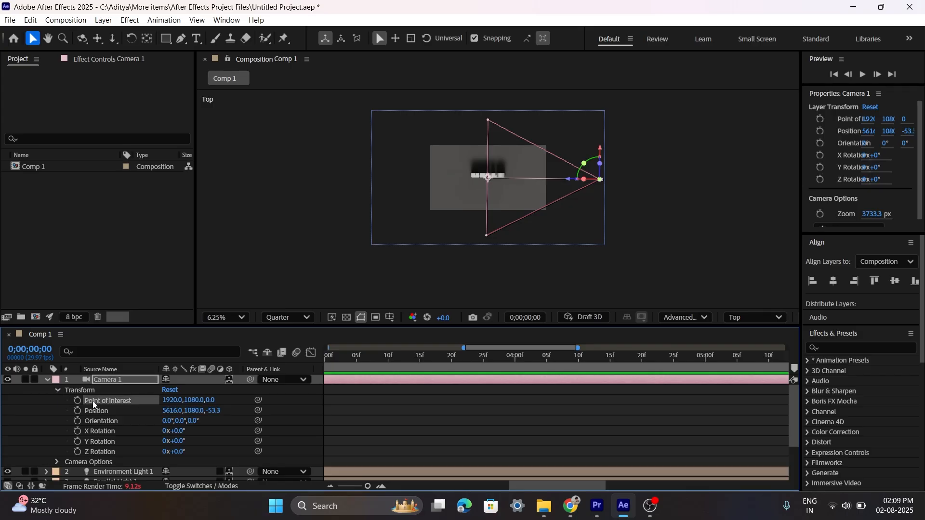
click(112, 412)
shift+click(111, 420)
click(111, 420)
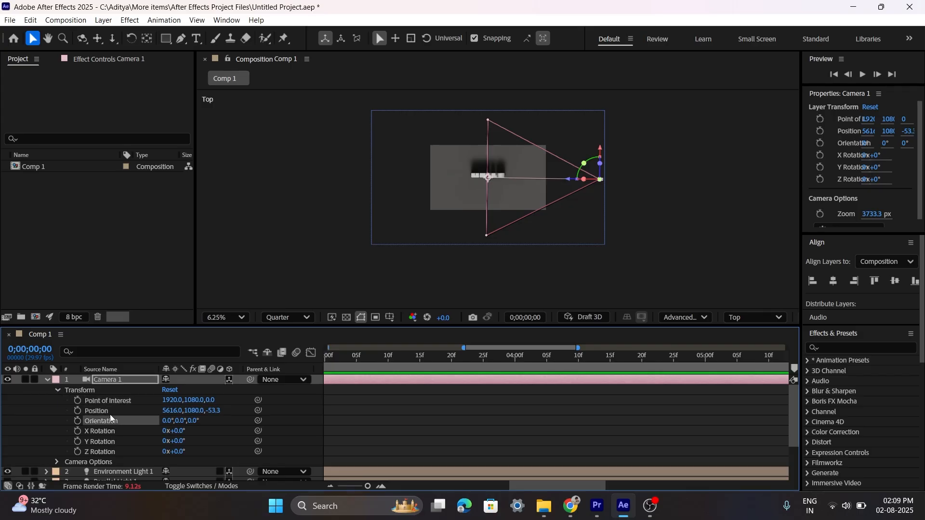
click(101, 402)
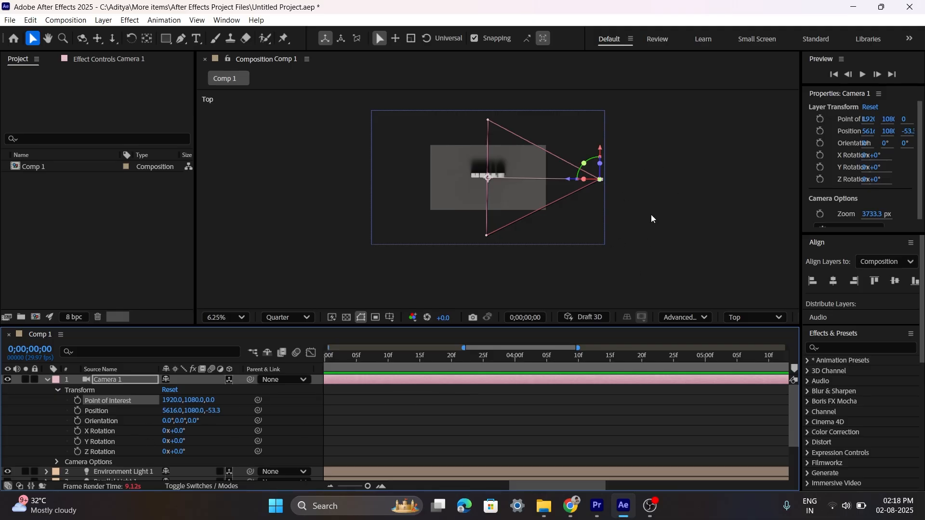
Reset Camera 1's Position and start keyframing it at 0 seconds on the timeline
right_click(114, 409)
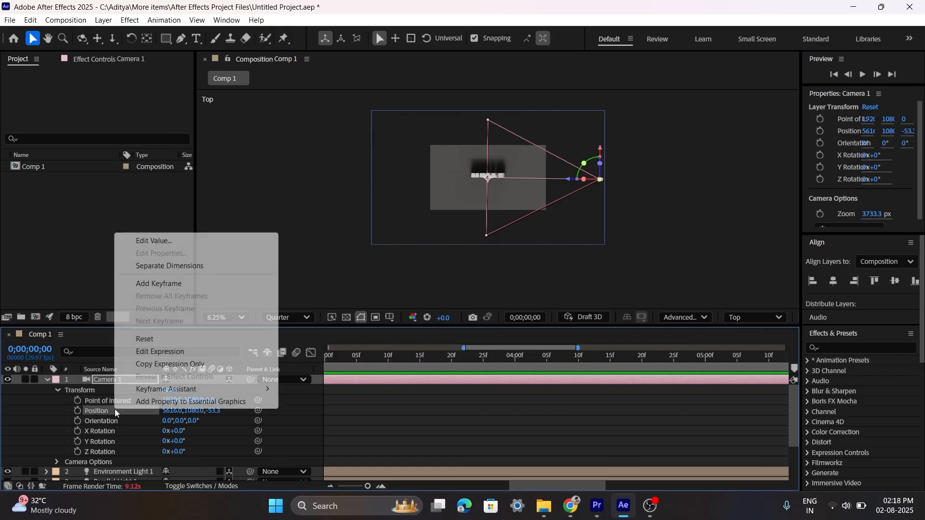
click(144, 338)
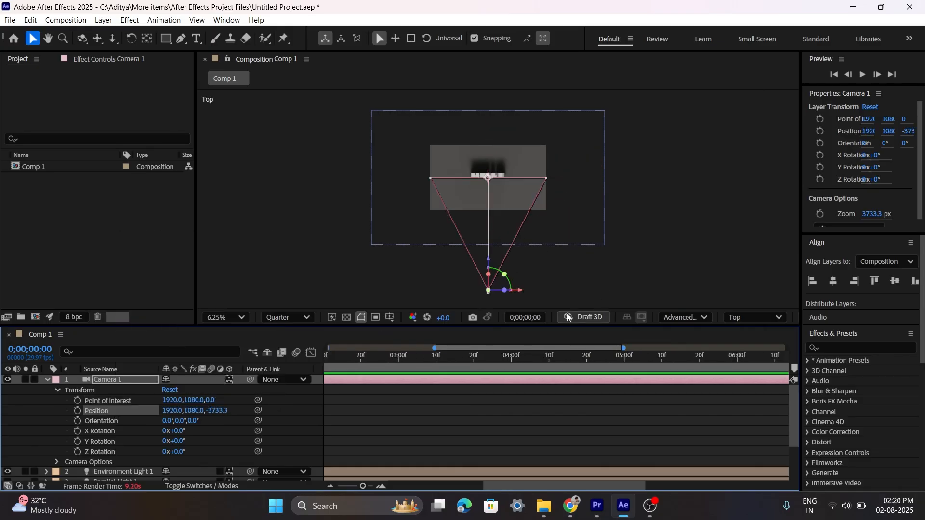
scroll(413, 367, up, 3)
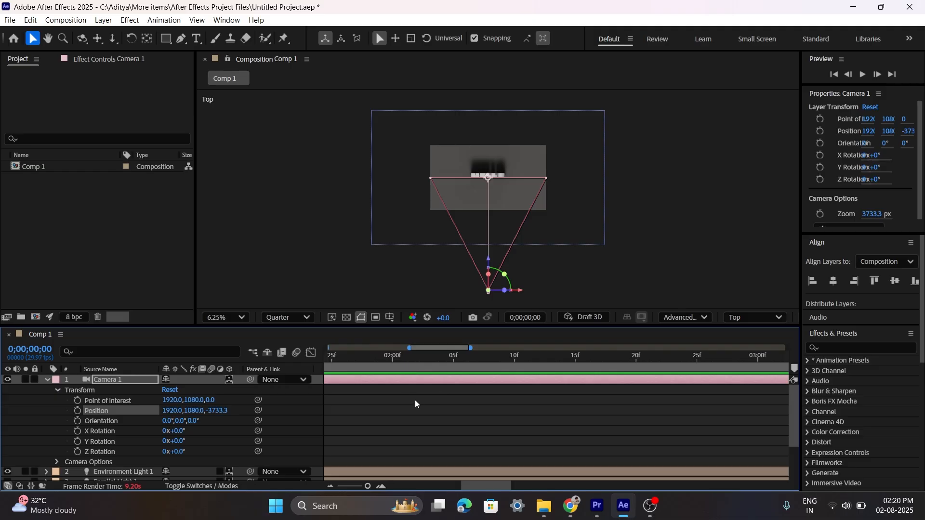
scroll(413, 398, down, 5)
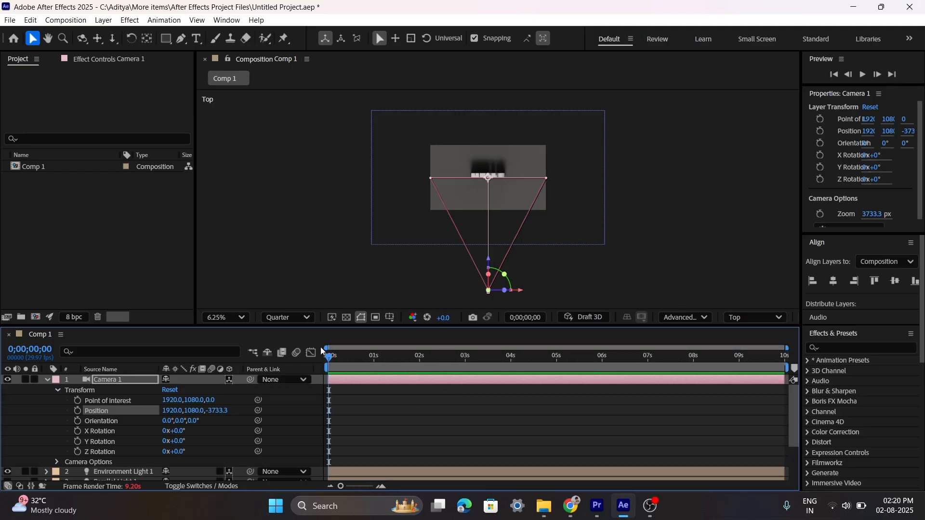
click(336, 358)
drag(337, 358, 318, 364)
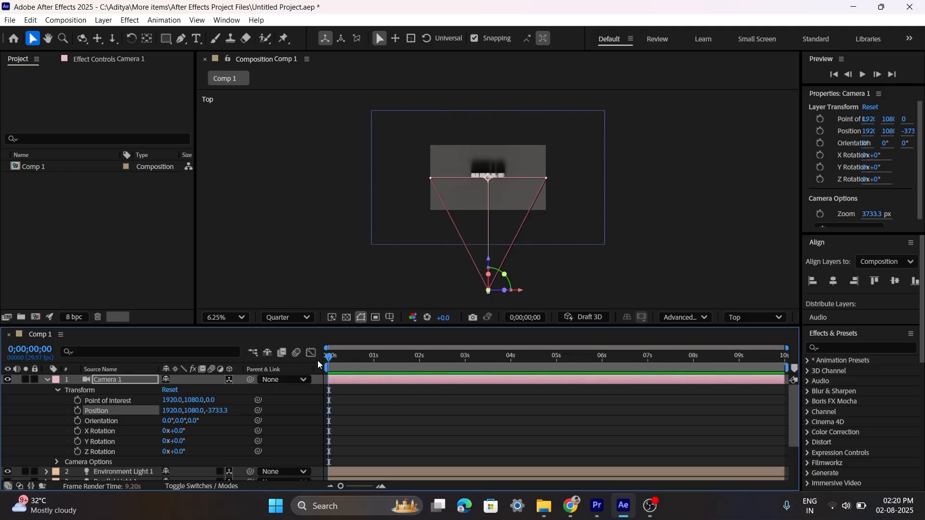
click(77, 410)
At 3 seconds, move Camera 1 to about X 5200 and Z -1861, and curve its motion path outward with the Pen tool
drag(351, 357, 466, 357)
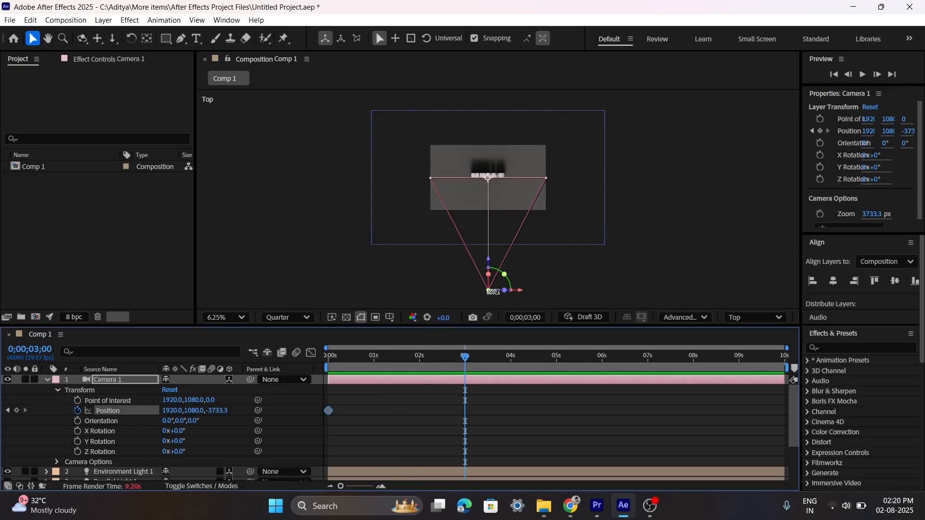
drag(489, 290, 582, 242)
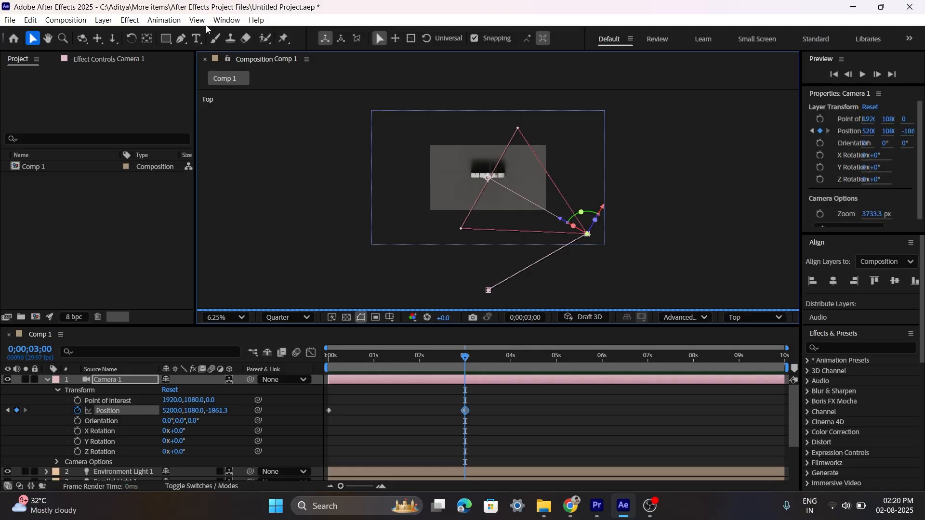
click(179, 40)
drag(488, 291, 566, 302)
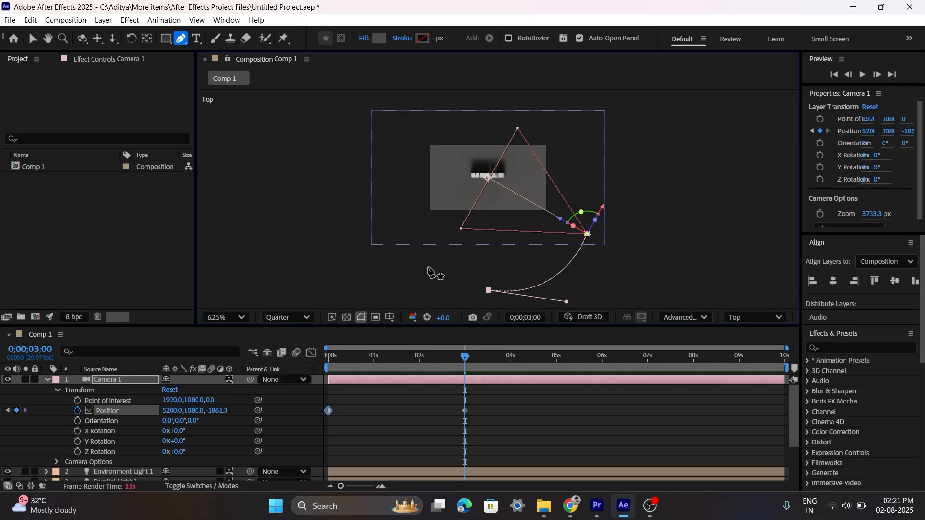
Go back to 0 seconds, switch to the Active Camera (Camera 1) view and play the camera animation
drag(466, 362, 327, 367)
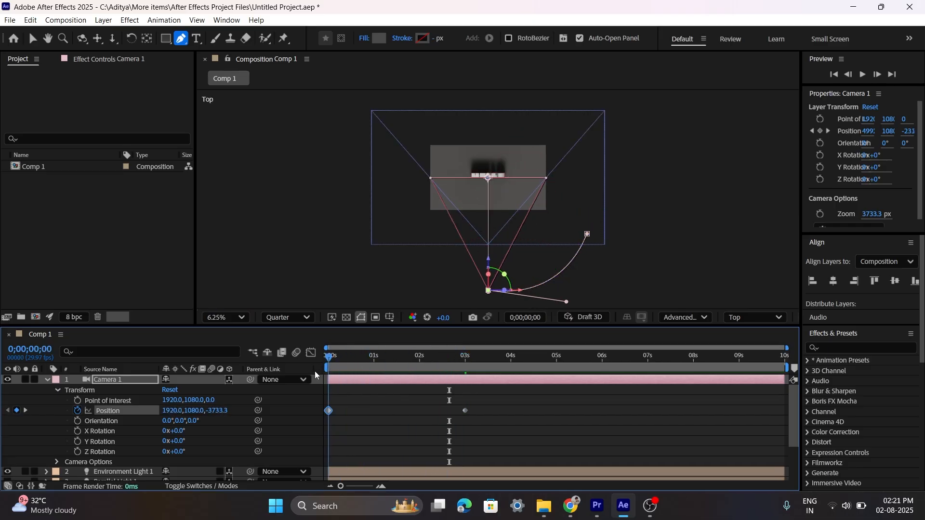
click(760, 320)
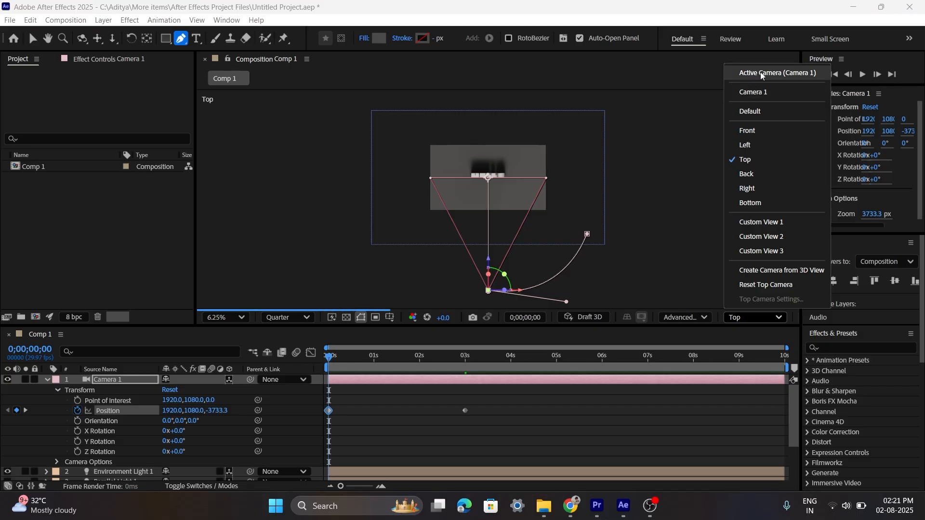
click(794, 74)
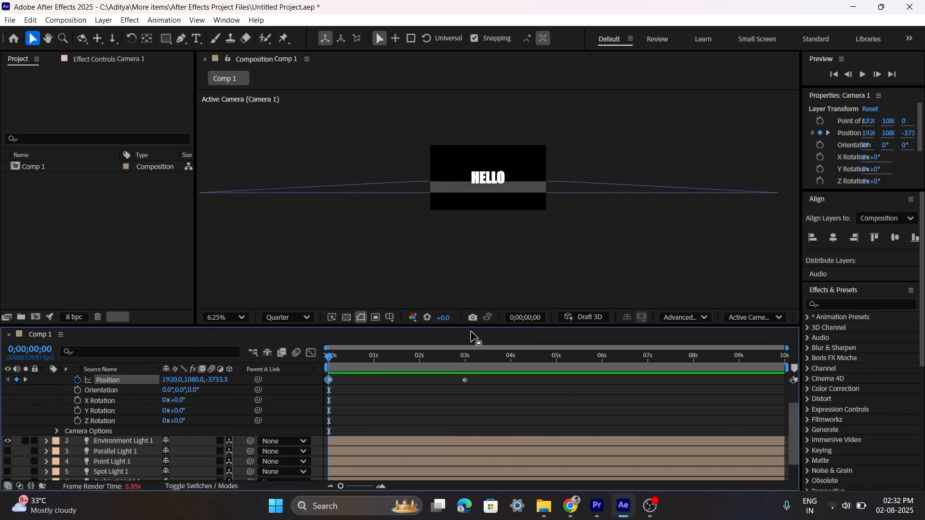
key(space)
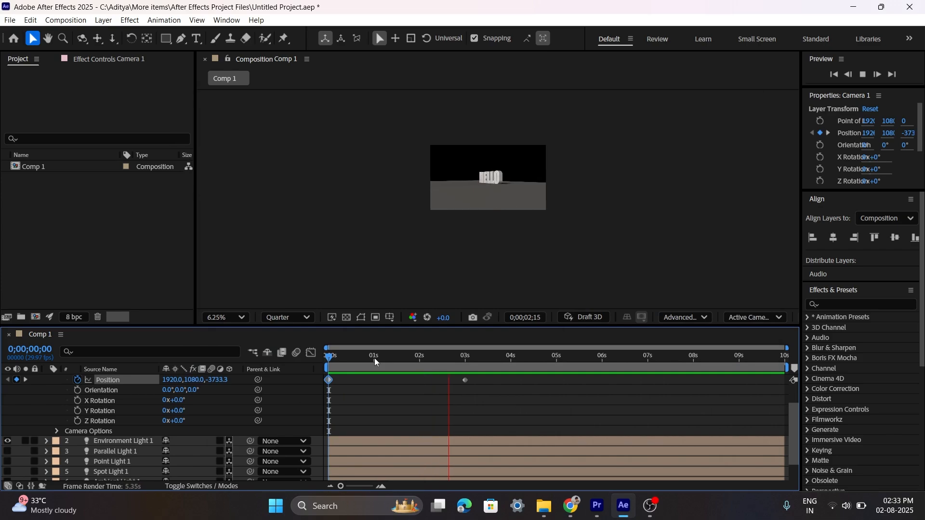
End the work area at 3 seconds and preview the camera move from the start
mouse_move(467, 364)
mouse_down()
mouse_move(589, 357)
mouse_move(463, 369)
mouse_up()
key(n)
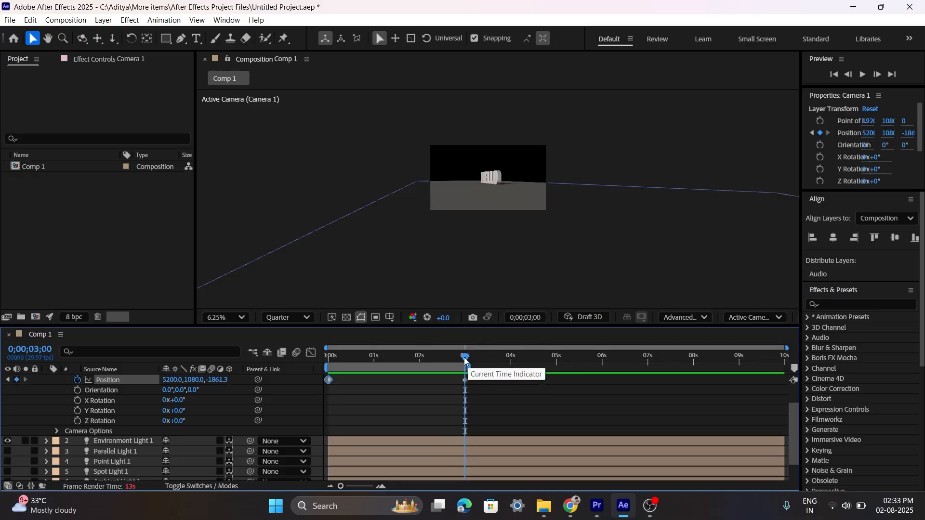
drag(352, 363, 329, 364)
key(space)
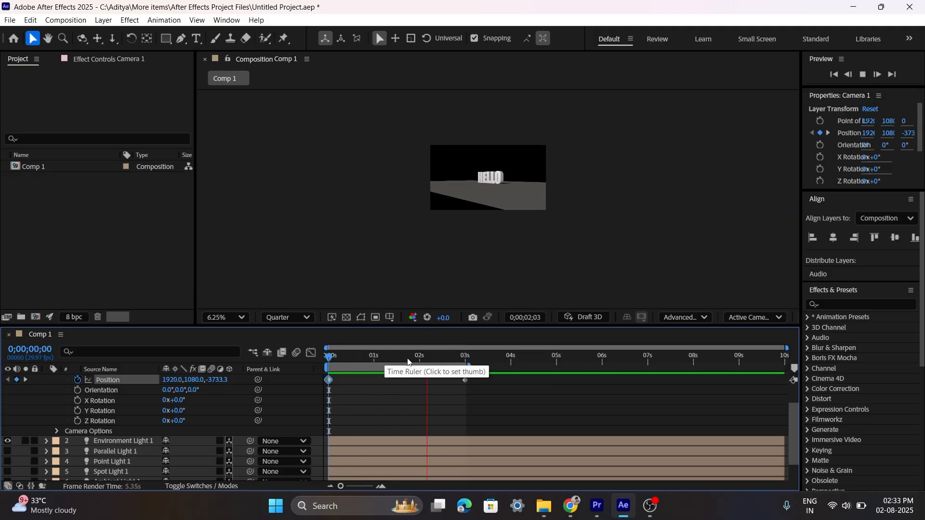
key(space)
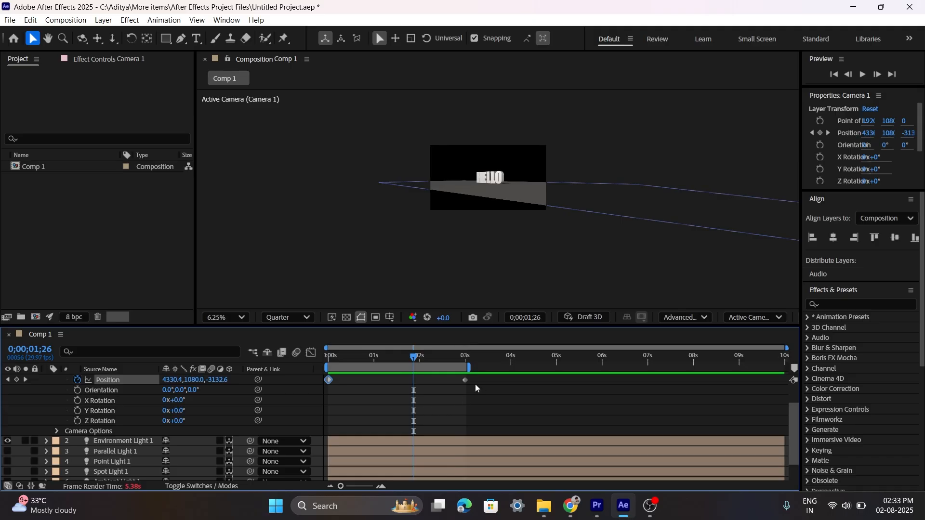
Point out Camera 1's two Position keyframes, return the current time to 0 seconds and clear the selection
click(465, 380)
click(331, 381)
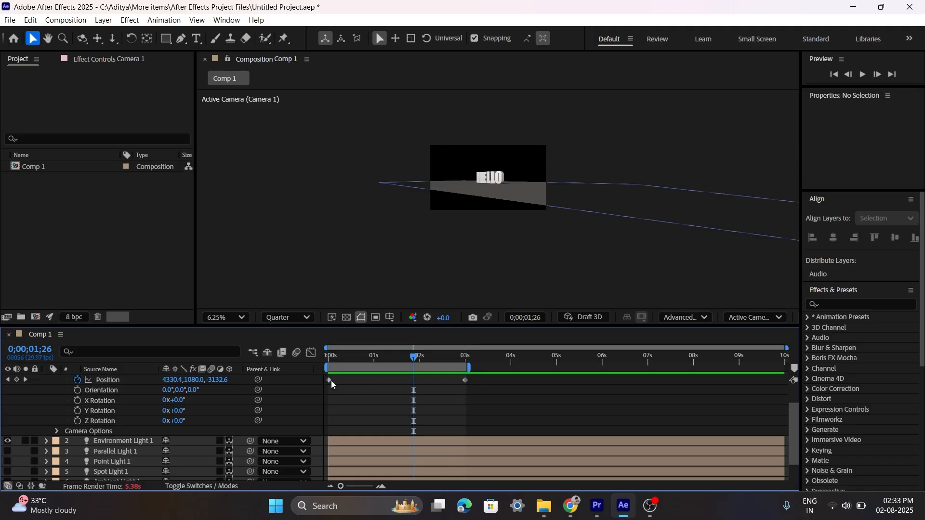
click(329, 380)
click(464, 381)
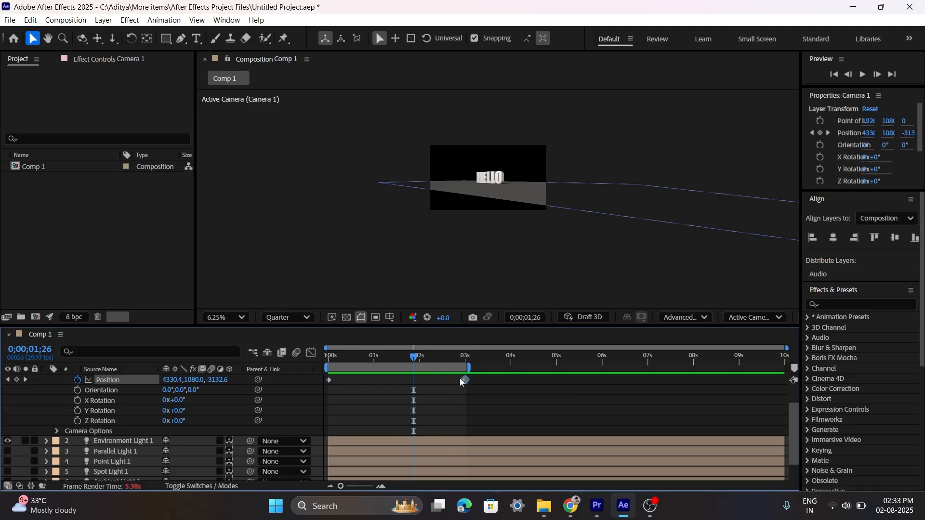
drag(413, 359, 325, 369)
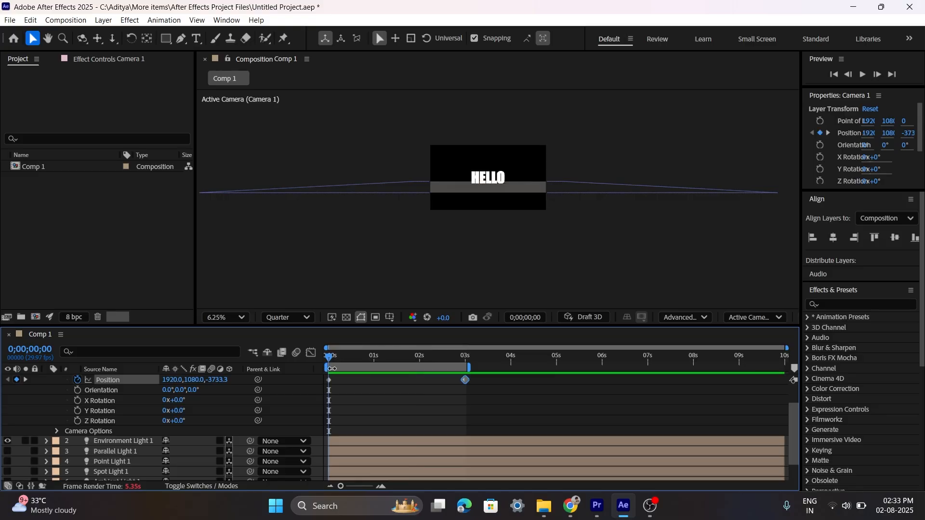
click(403, 210)
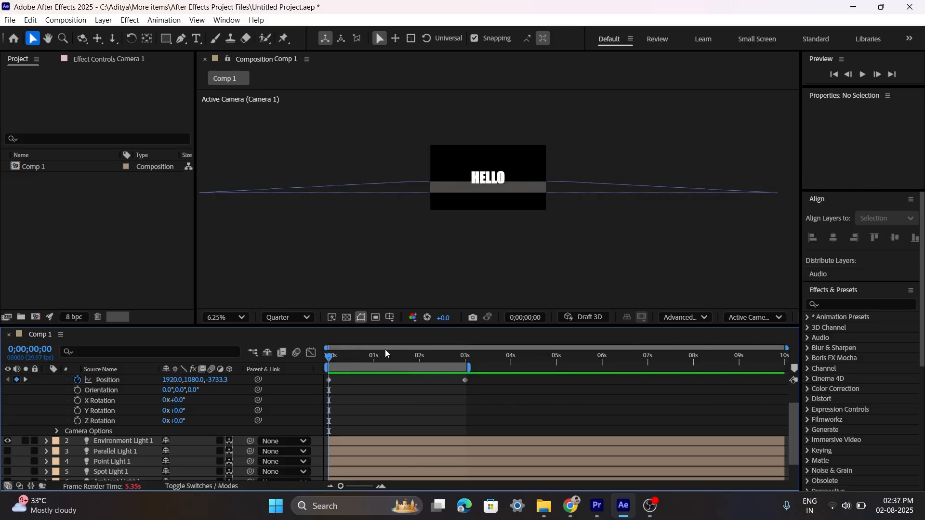
drag(355, 361, 324, 362)
click(295, 321)
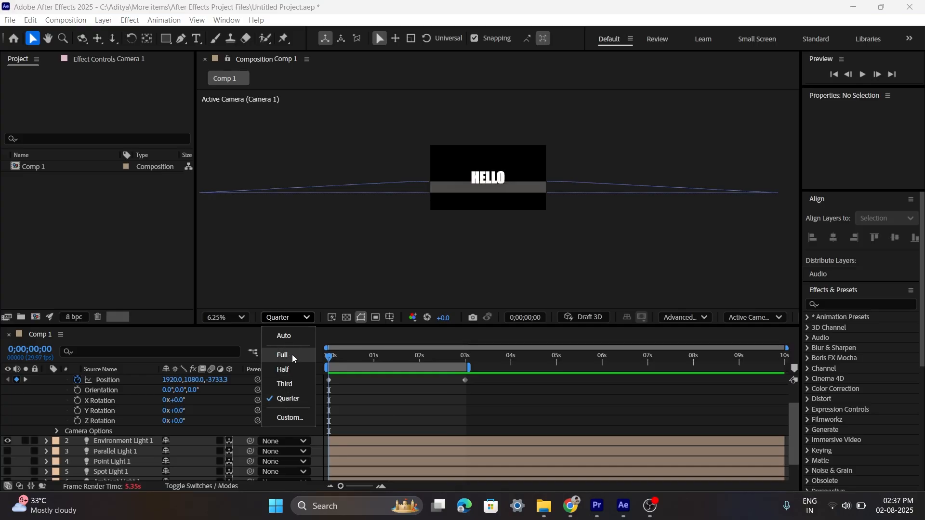
click(305, 318)
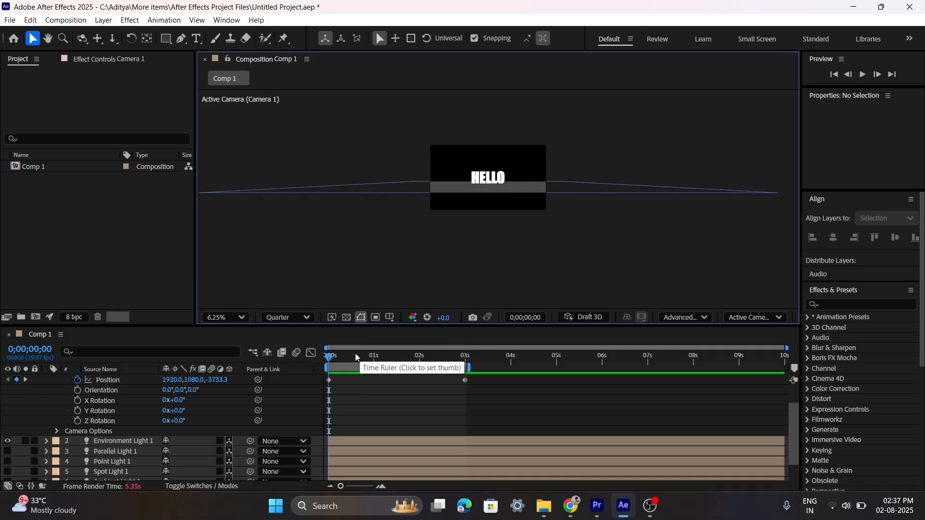
Set the render quality to 10 in the Advanced 3D renderer options
click(683, 322)
click(697, 384)
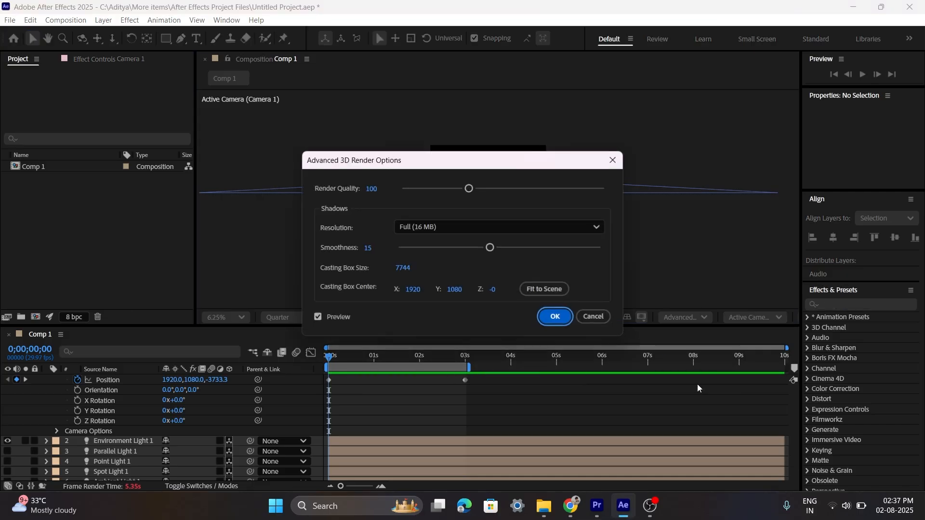
click(373, 192)
click(379, 189)
text(10)
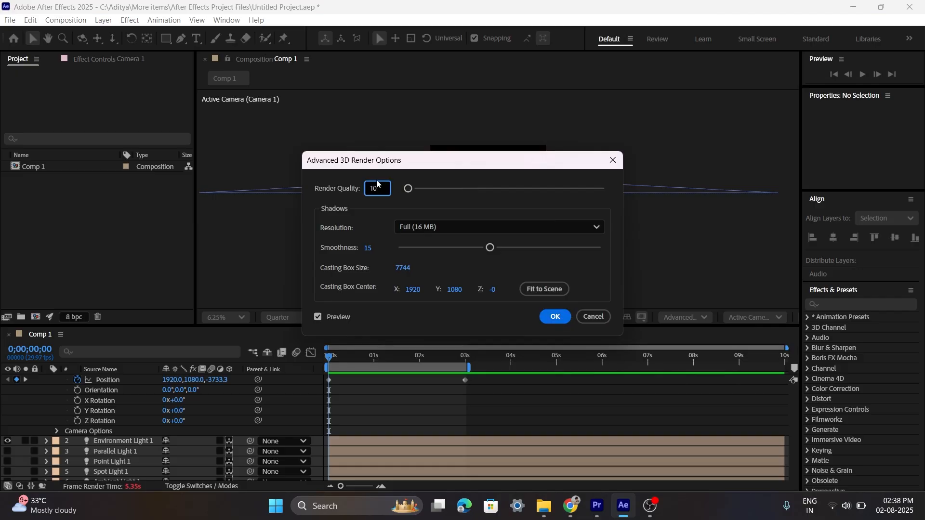
Set the shadow smoothness to 5 and the shadow resolution to Half (2 MB), and apply the render options
click(373, 206)
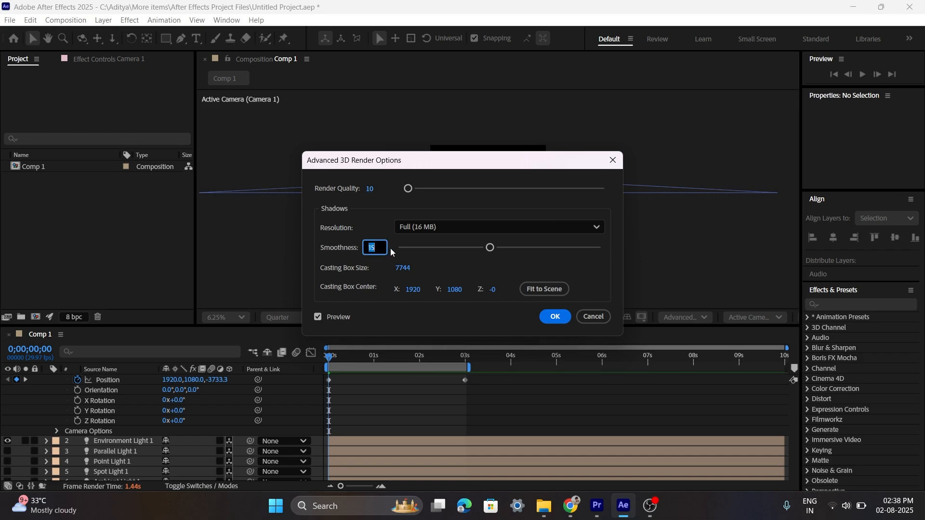
text(5)
click(364, 218)
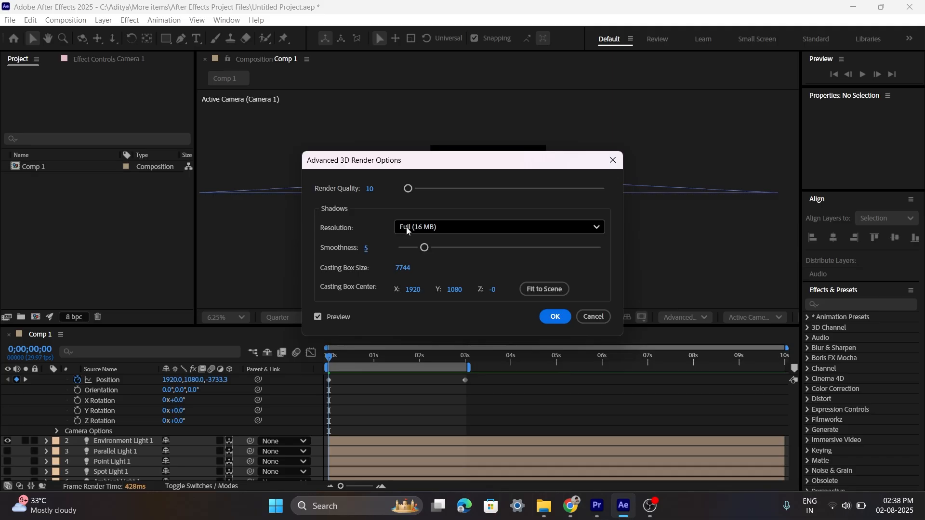
click(466, 230)
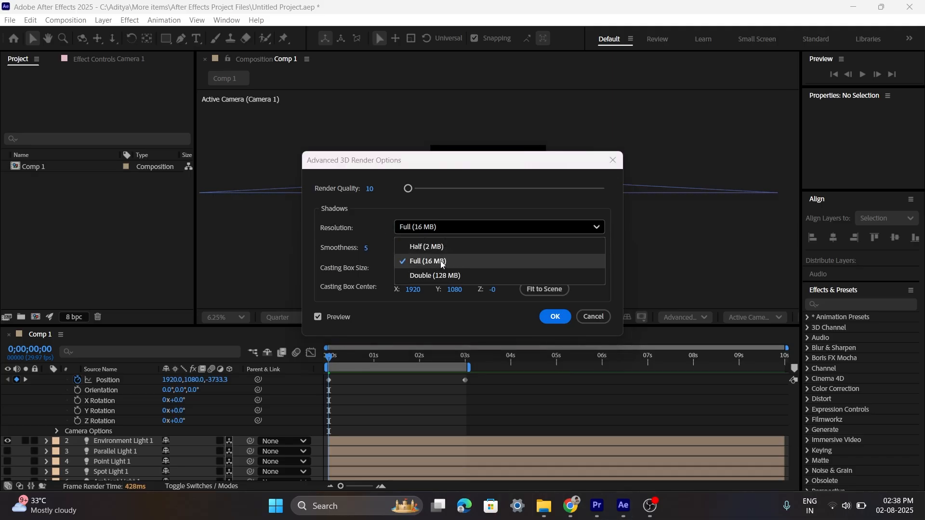
click(418, 247)
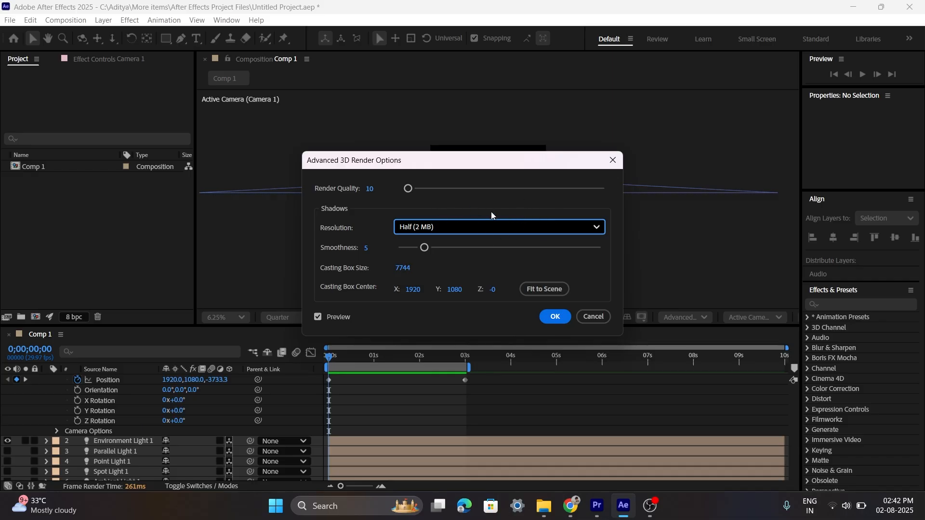
click(555, 317)
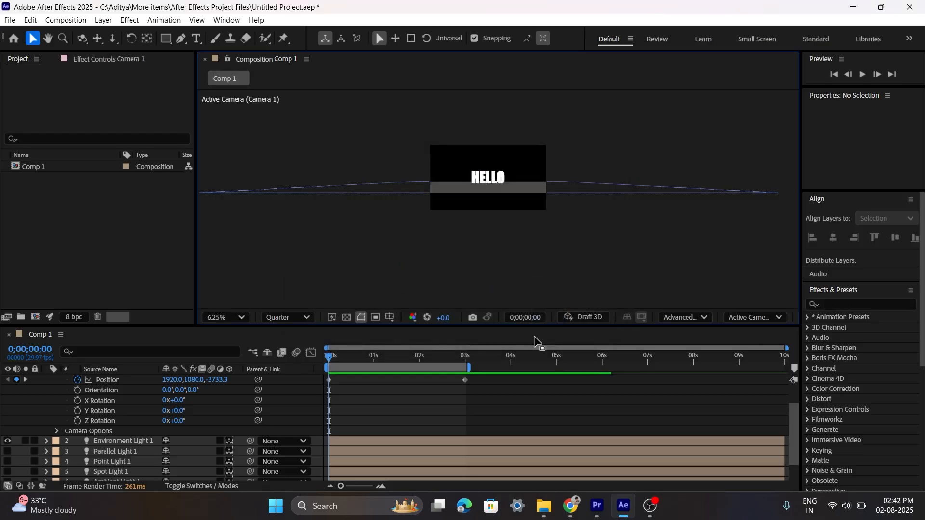
Preview the camera animation from 0 seconds with the lowered render options
mouse_move(340, 354)
mouse_down()
mouse_move(463, 360)
mouse_move(326, 358)
mouse_up()
key(space)
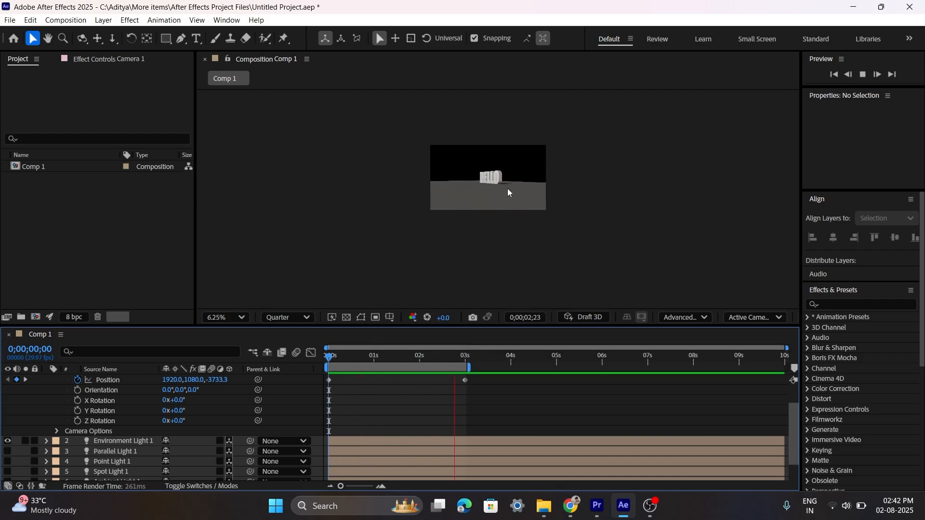
key(space)
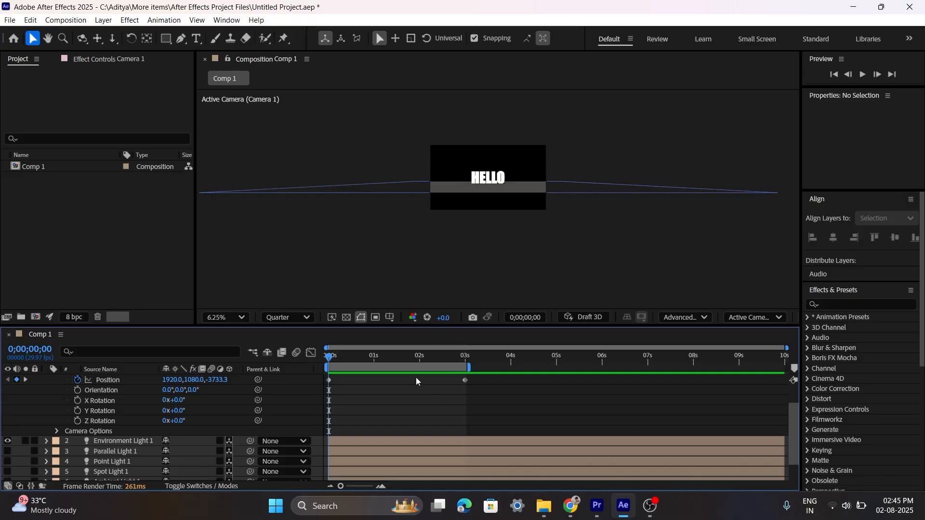
Collapse Camera 1's properties and try to change Enable Depth of Field in its camera settings
scroll(125, 412, up, 2)
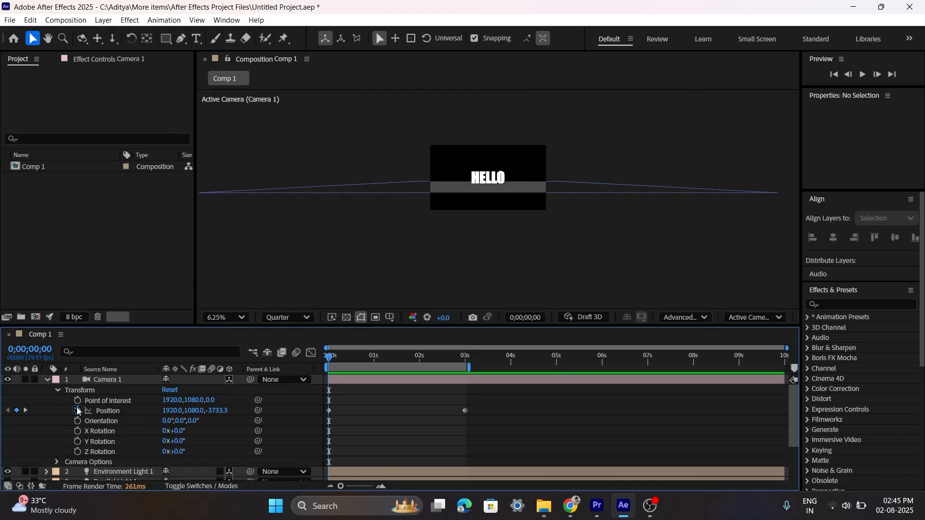
click(45, 378)
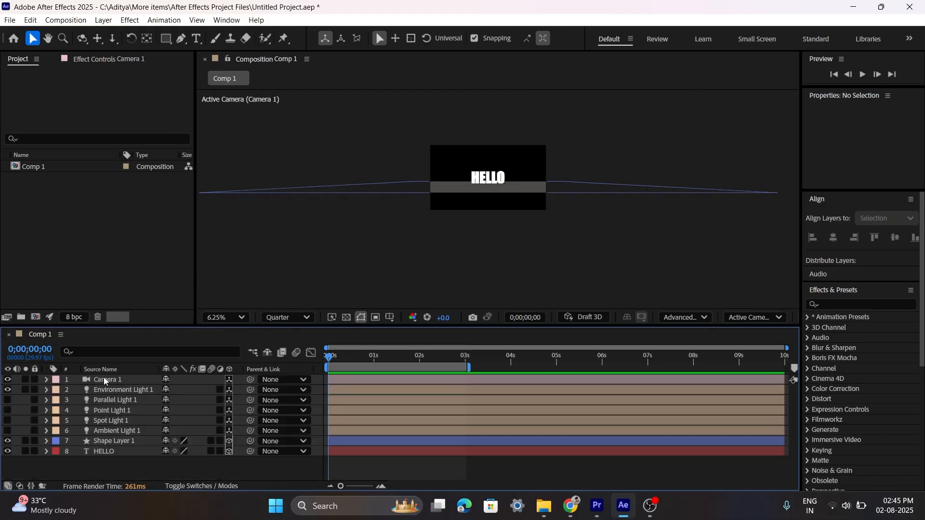
double_click(106, 379)
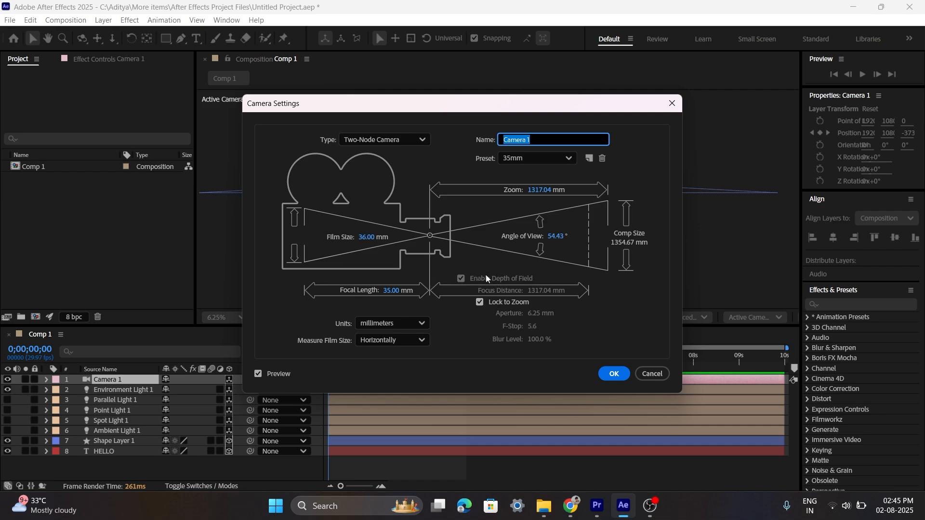
click(466, 277)
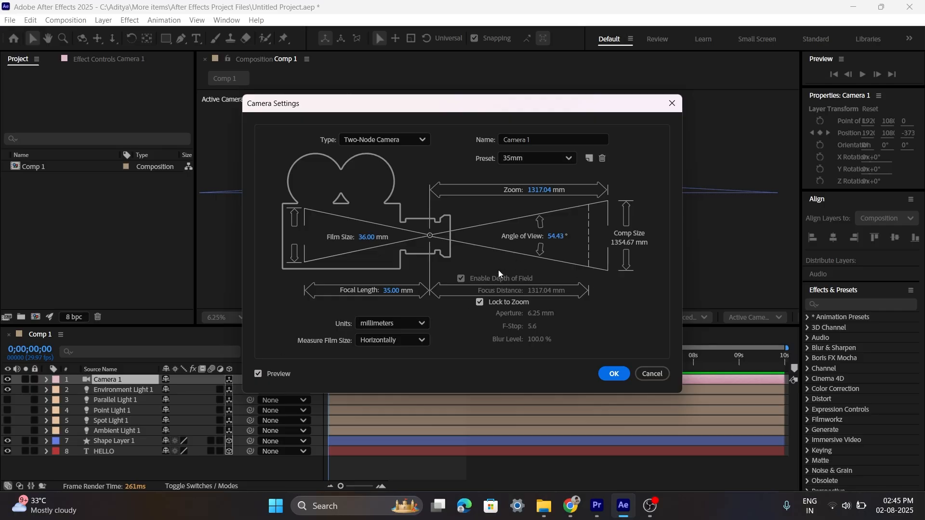
click(652, 373)
Switch the composition's 3D renderer to Classic 3D and accept Camera 1's settings with Enable Depth of Field on
click(680, 318)
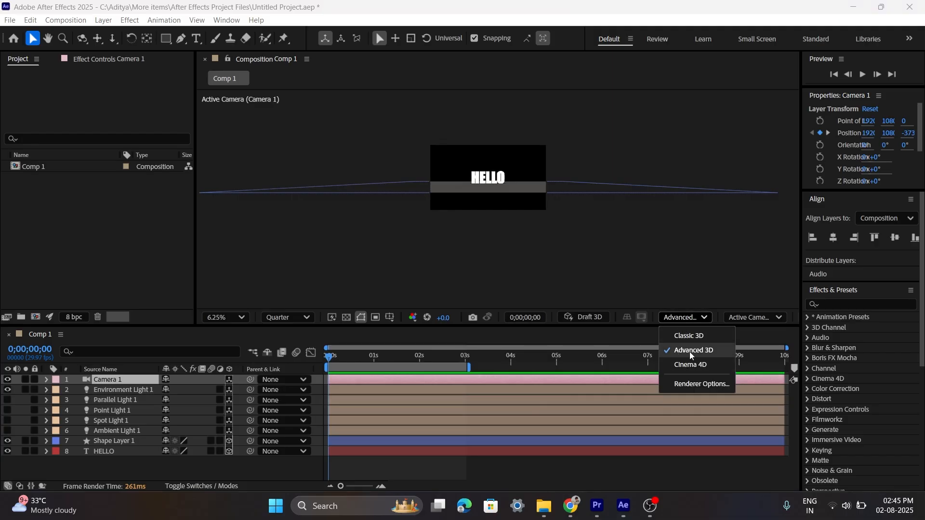
click(667, 337)
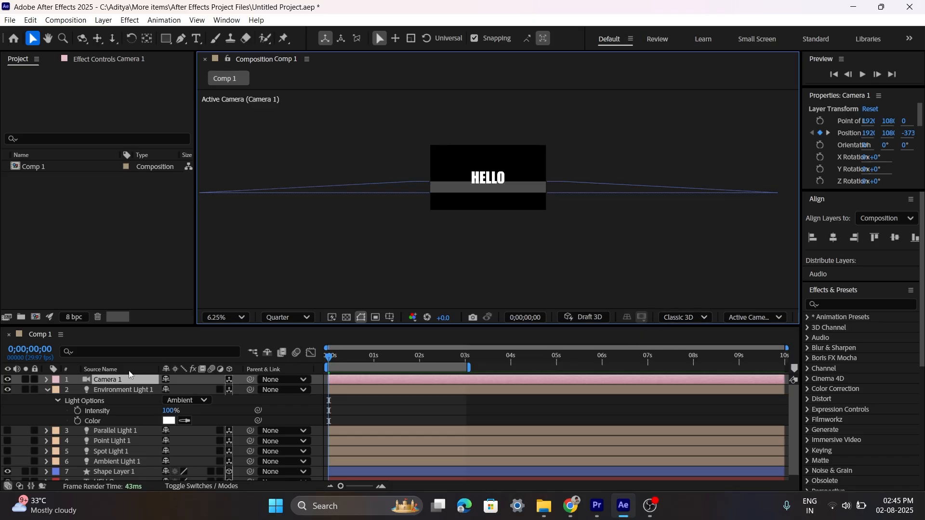
double_click(112, 379)
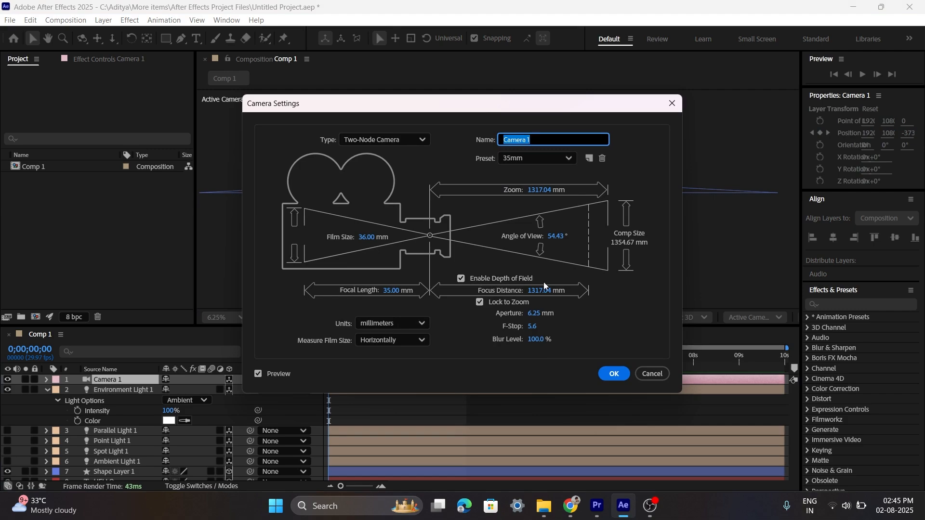
click(613, 374)
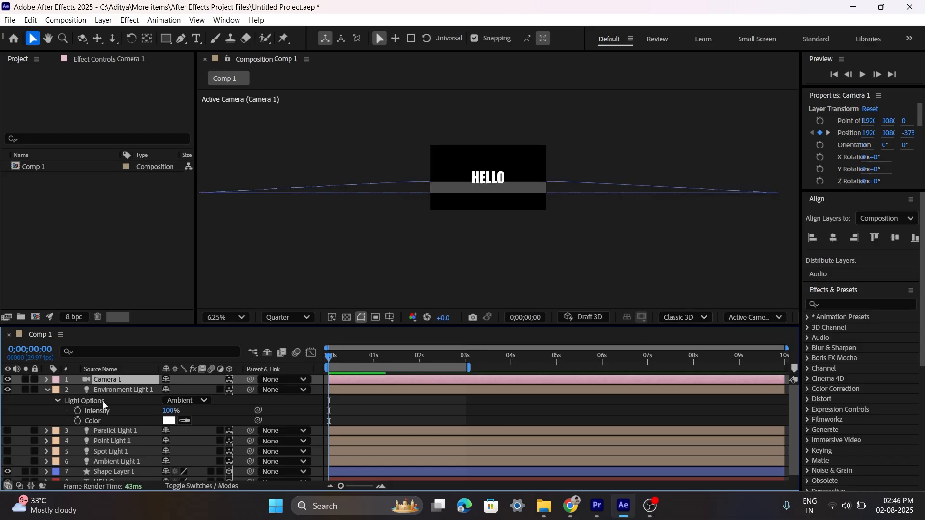
Check which light types Environment Light 1 offers under the Classic 3D renderer, and collapse its properties
click(111, 391)
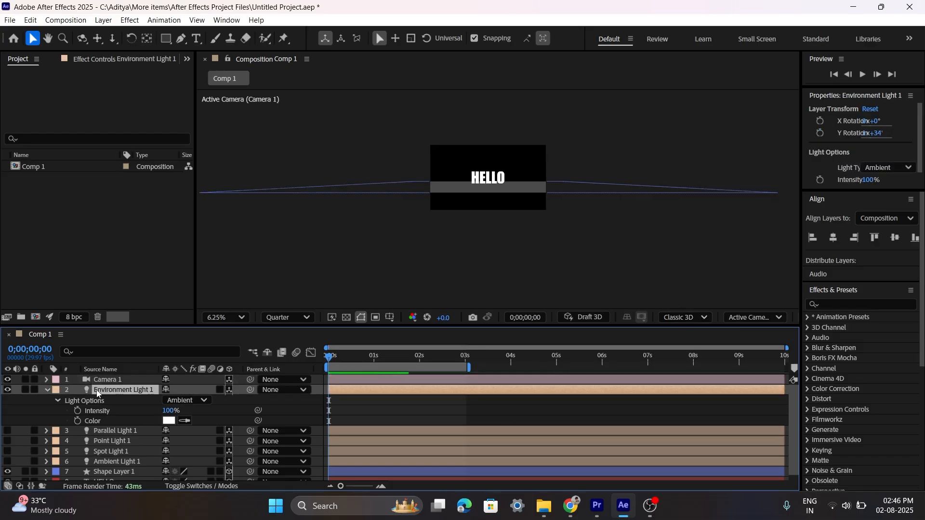
click(167, 403)
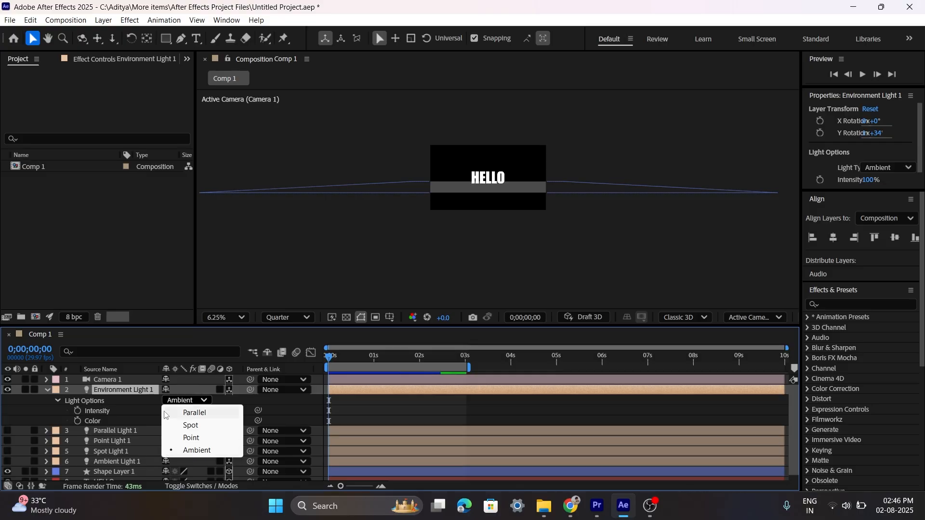
click(47, 390)
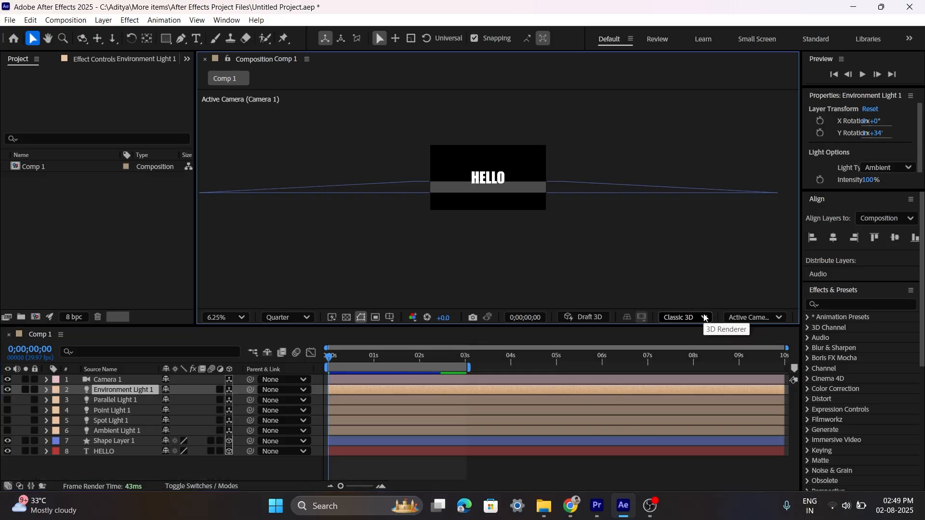
click(701, 317)
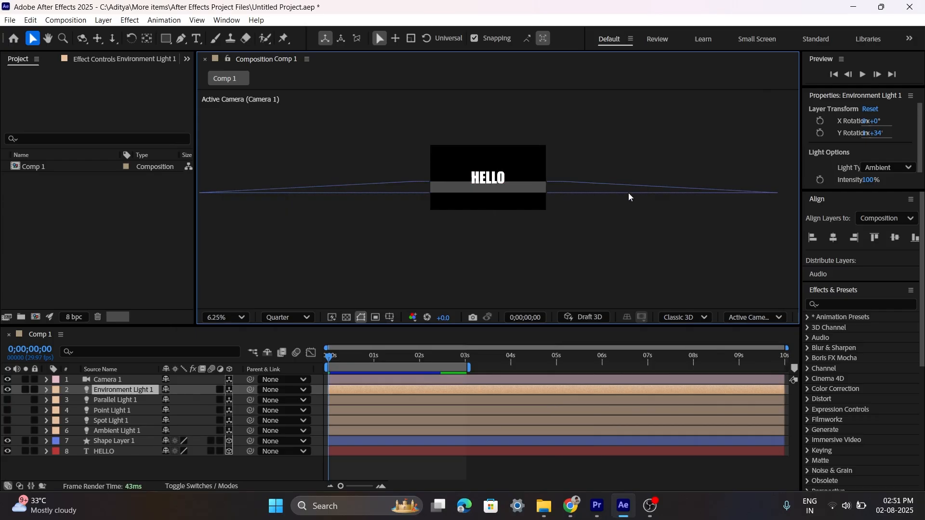
Delete the Parallel Light 1, Point Light 1, Spot Light 1 and Ambient Light 1 layers
click(113, 404)
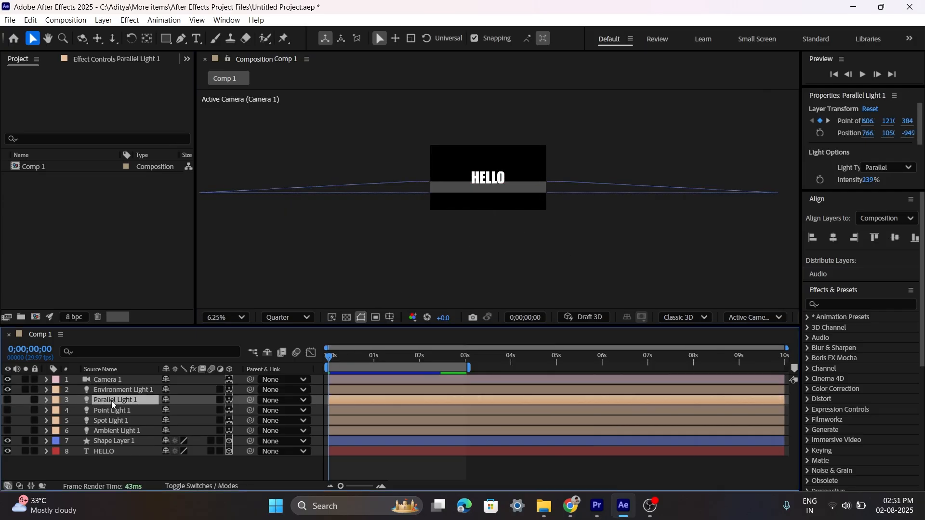
key(Delete)
click(112, 403)
key(Delete)
click(112, 402)
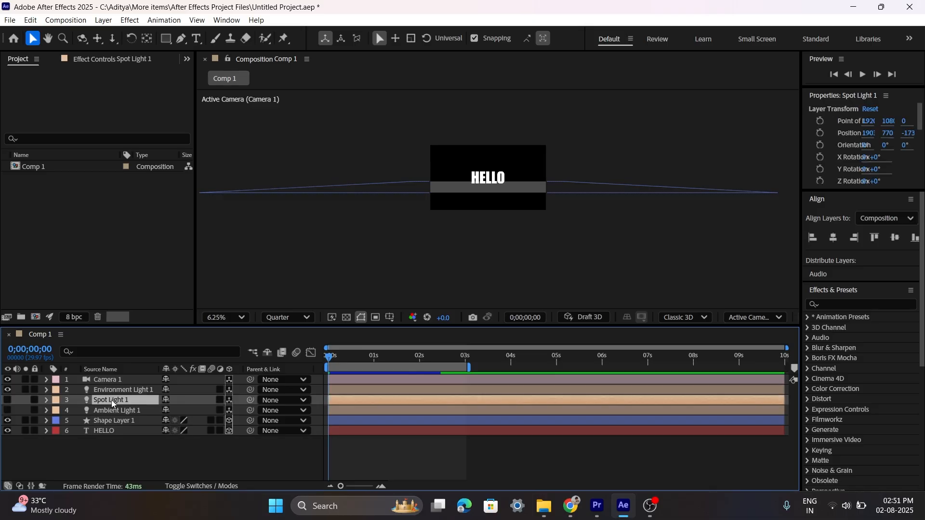
key(Delete)
click(112, 400)
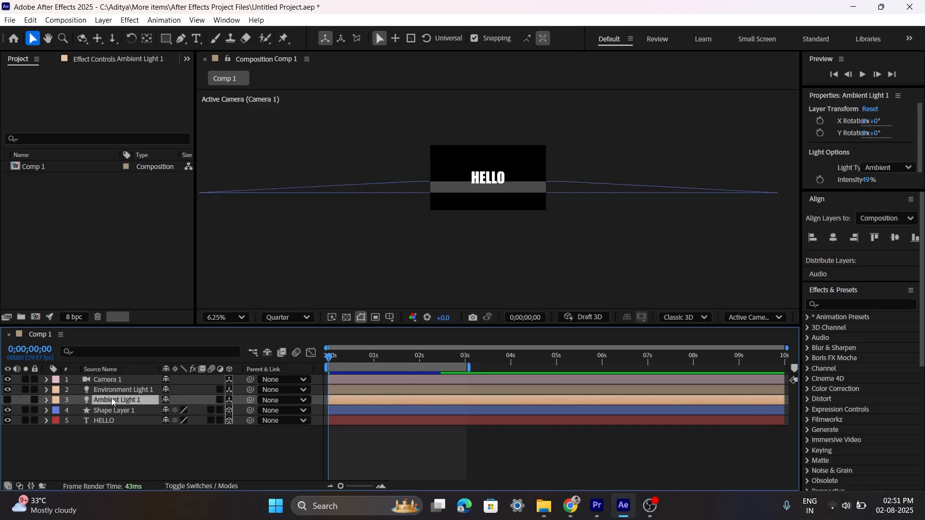
key(Delete)
Review Environment Light 1's light options and the available 3D renderers, leaving the layer collapsed
click(47, 390)
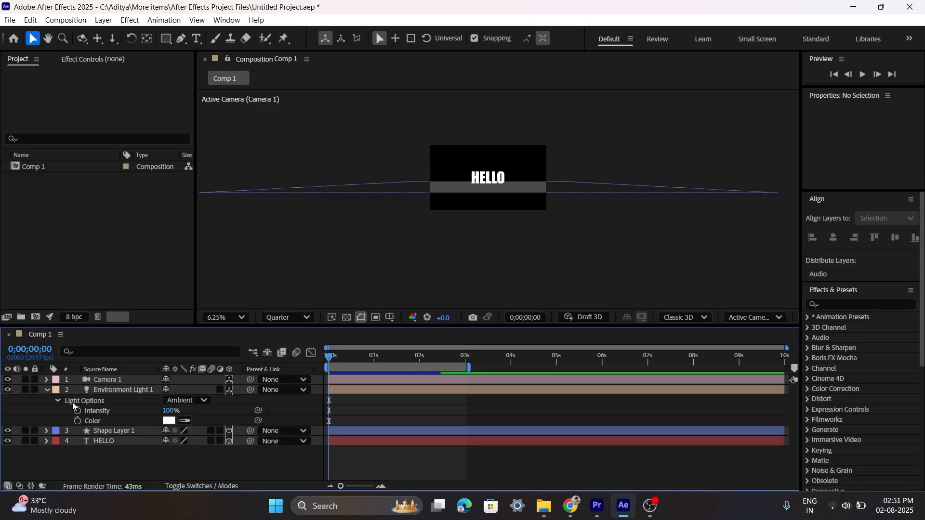
click(46, 389)
click(687, 317)
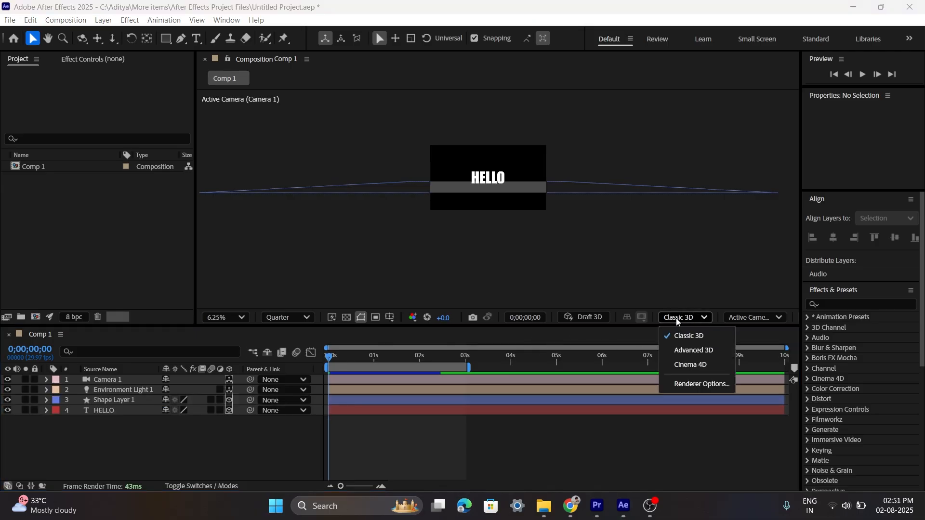
click(676, 316)
click(46, 389)
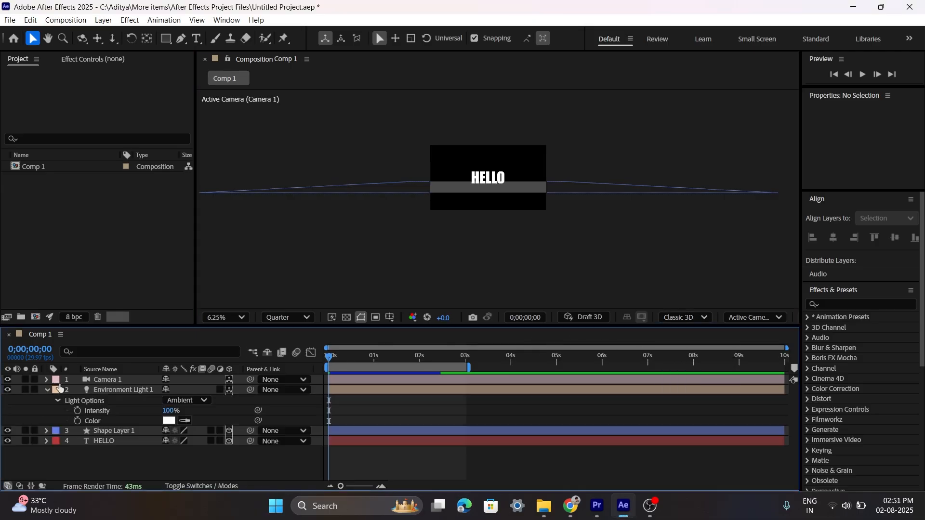
click(46, 390)
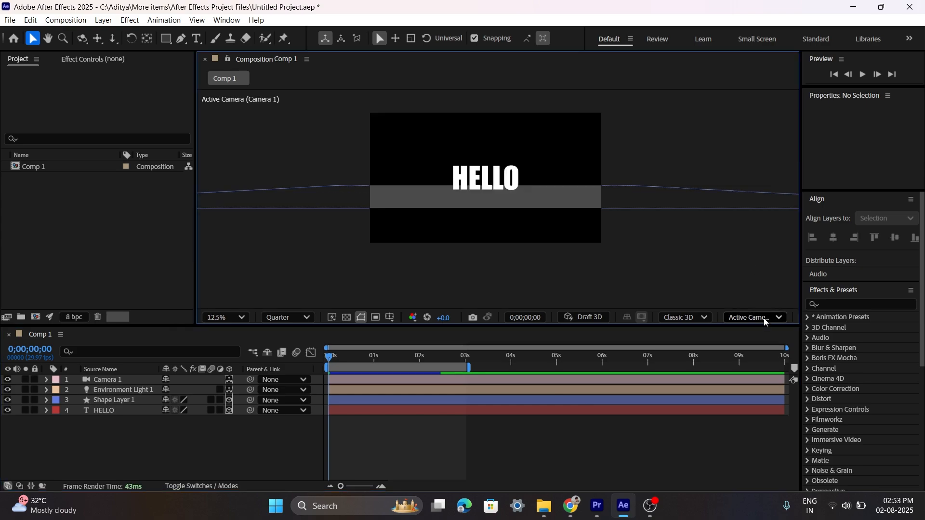
Show the scene in Custom View 1 and hide the Camera 1 layer
click(764, 318)
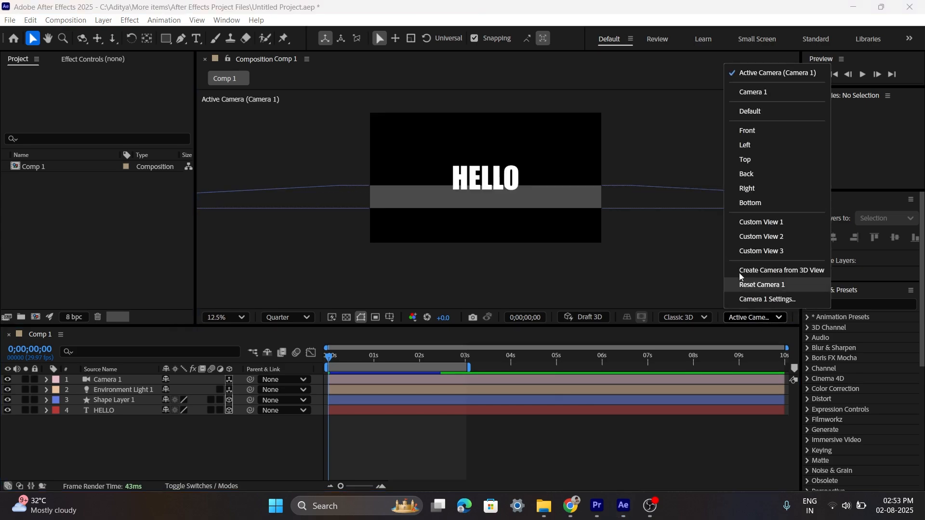
click(757, 224)
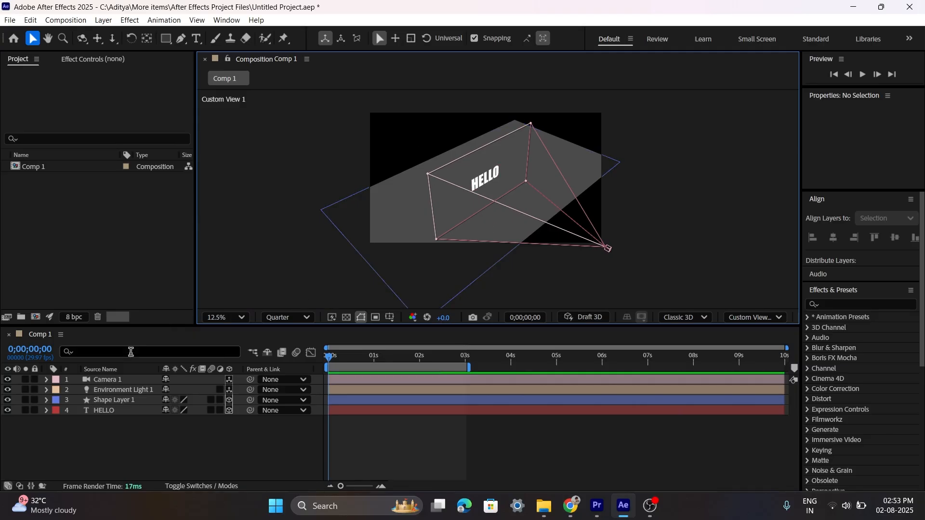
click(8, 380)
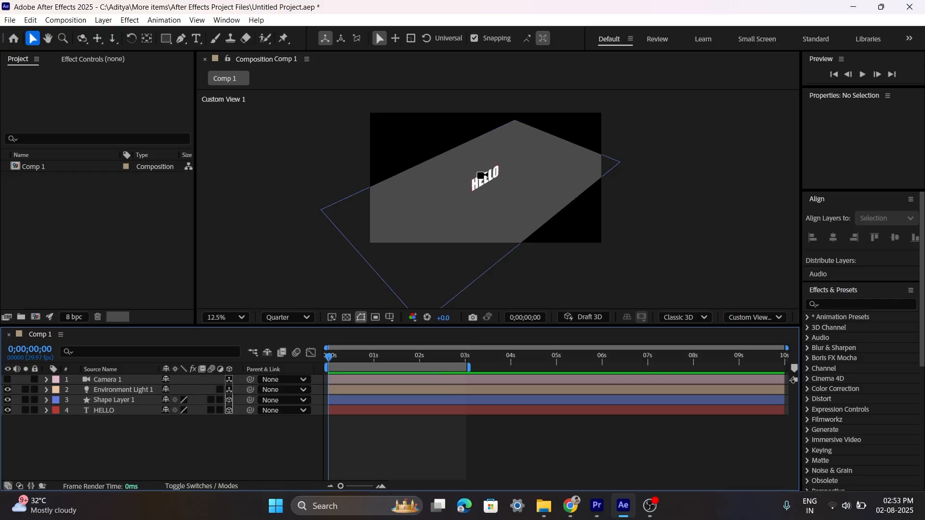
Duplicate the HELLO text layer twice
scroll(486, 181, up, 2)
click(505, 177)
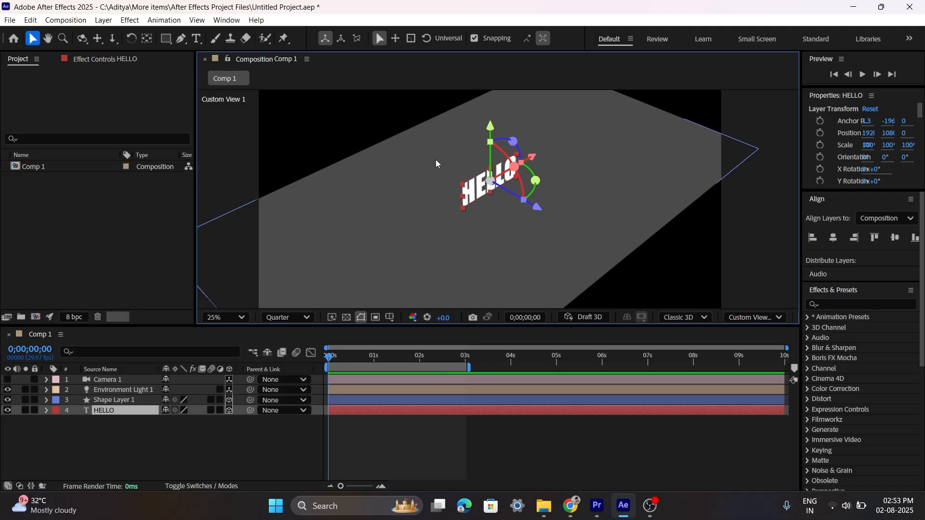
click(112, 414)
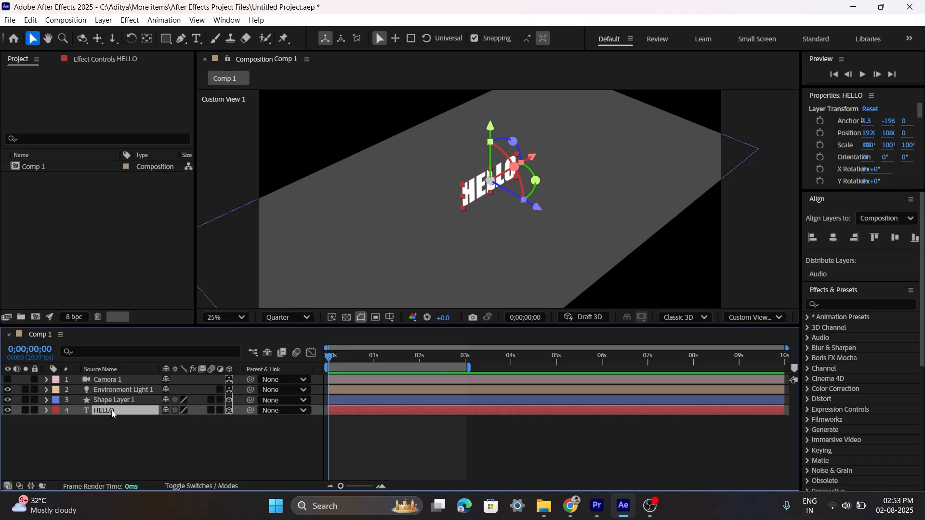
key(ctrl+d)
key(ctrl+d)
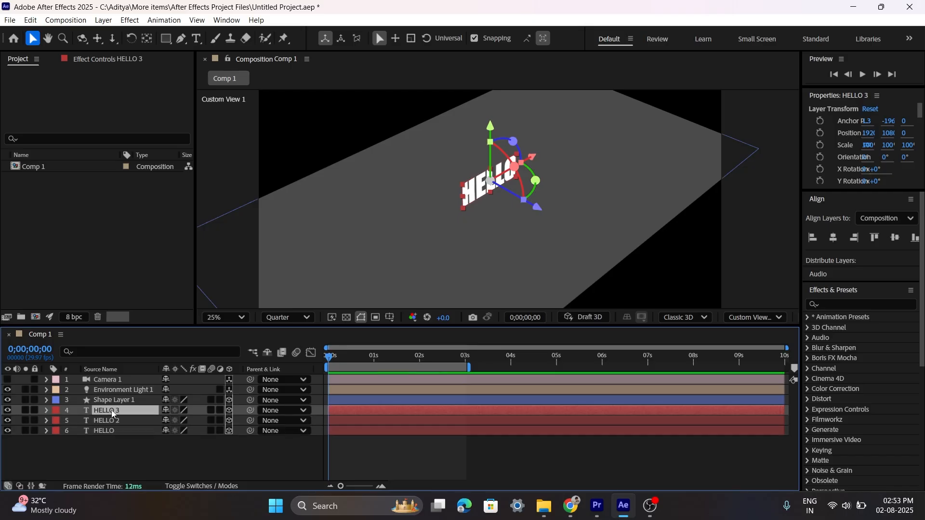
Hide the HELLO 2 and HELLO 3 layers and move the original HELLO text forward along its Z axis
click(8, 410)
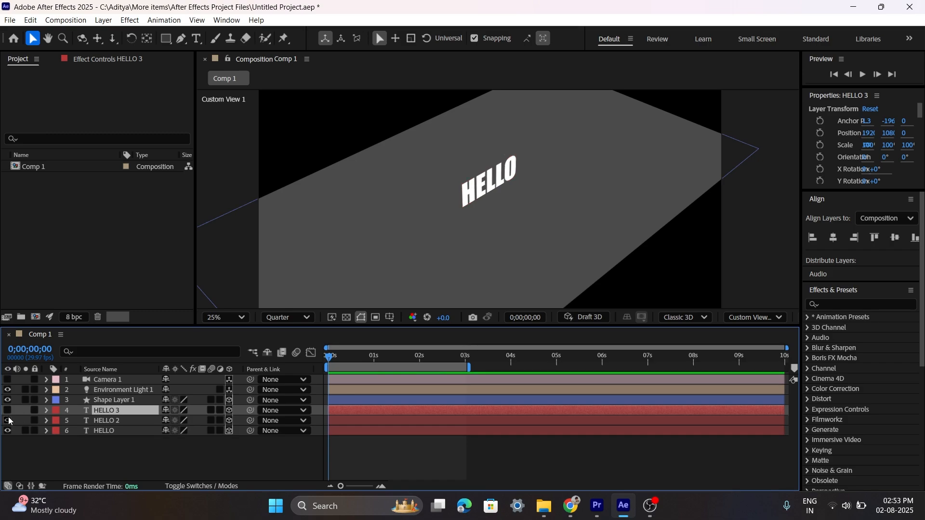
click(94, 430)
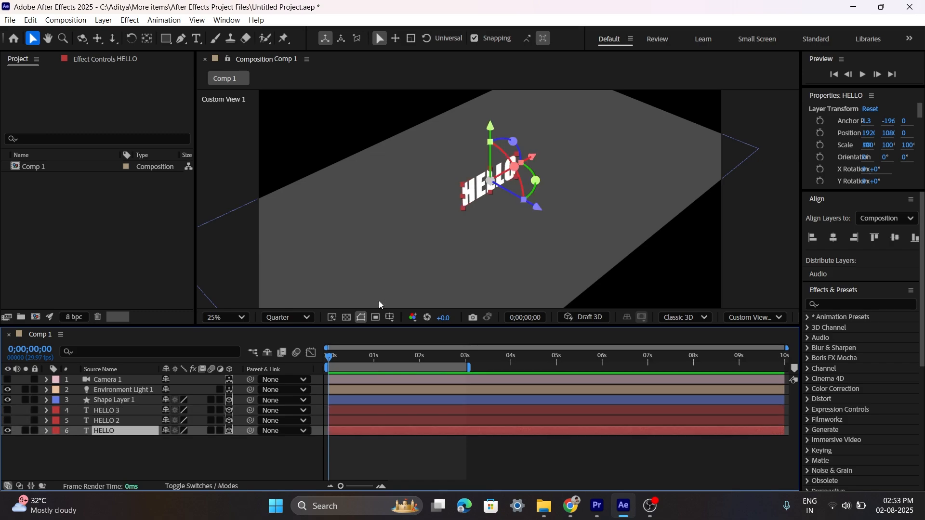
drag(538, 208, 606, 246)
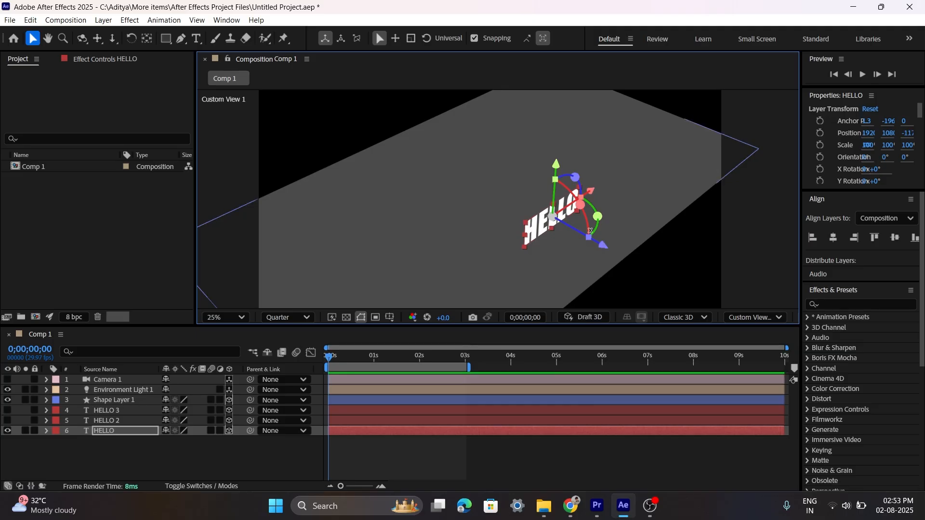
Replace the text of the forward-moved HELLO layer with WELLCOME
click(196, 39)
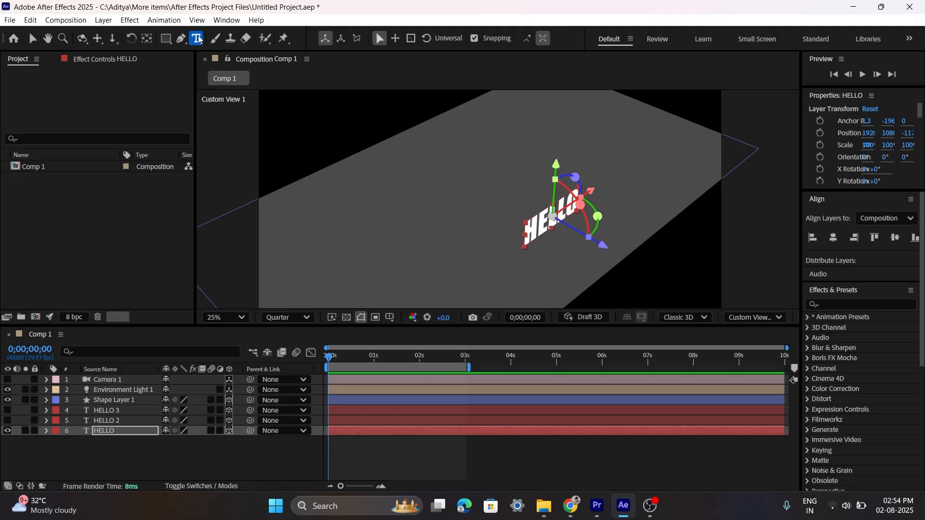
click(549, 222)
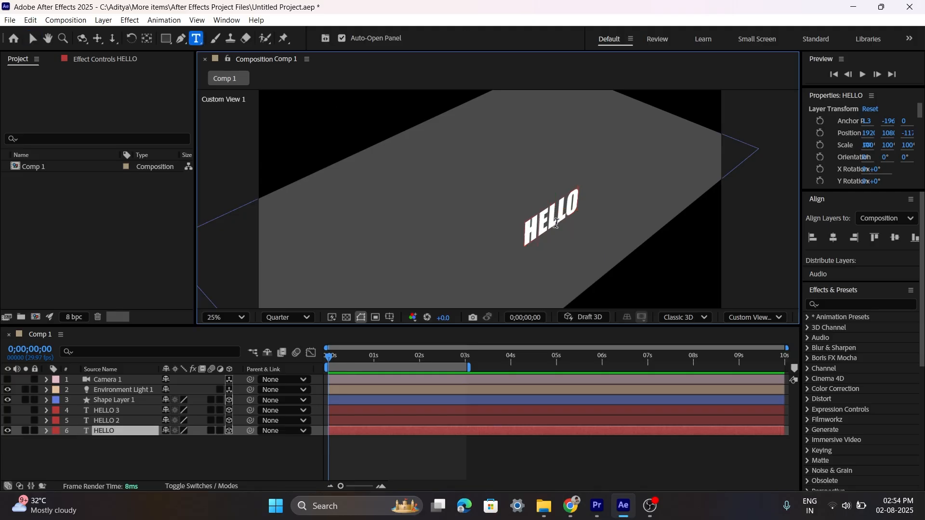
key(BackSpace)
key(BackSpace)
key(BackSpace)
key(BackSpace)
key(BackSpace)
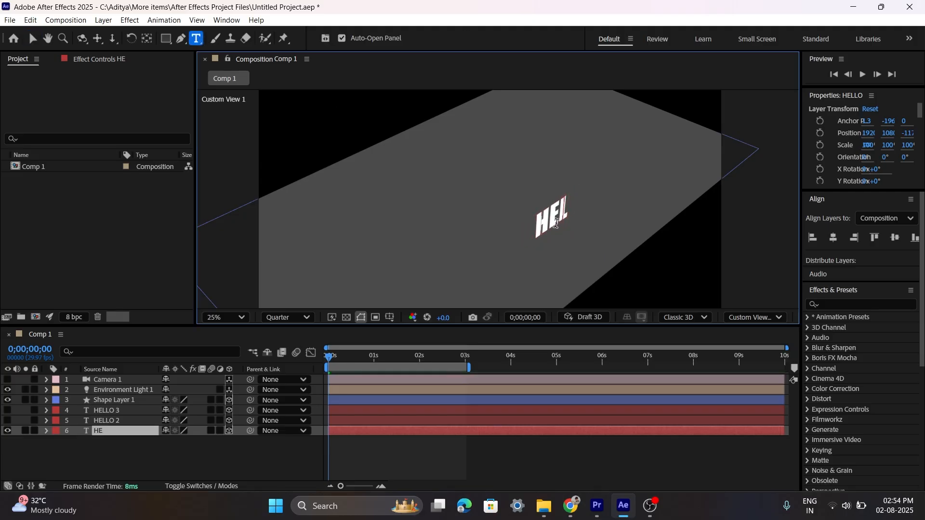
text(WELLCOME)
Unhide the HELLO 2 layer and replace its text with TO
click(112, 420)
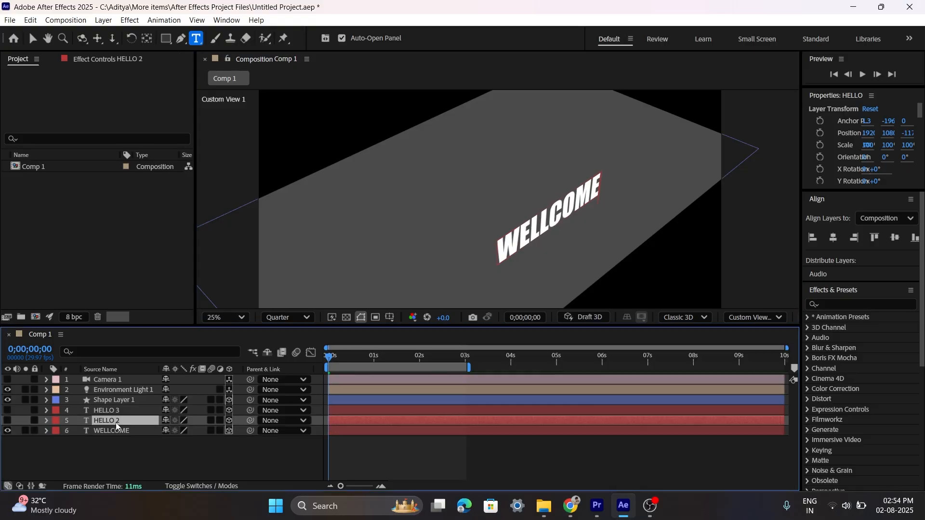
click(8, 422)
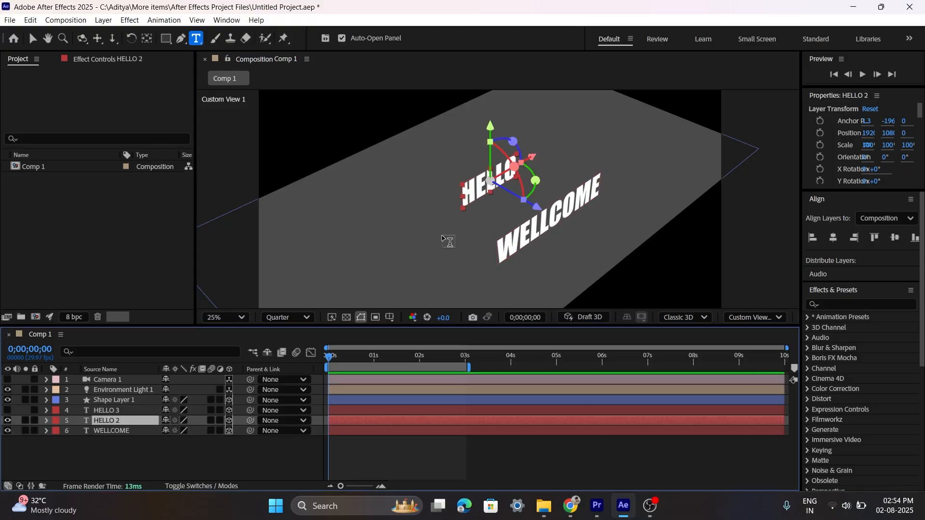
click(482, 185)
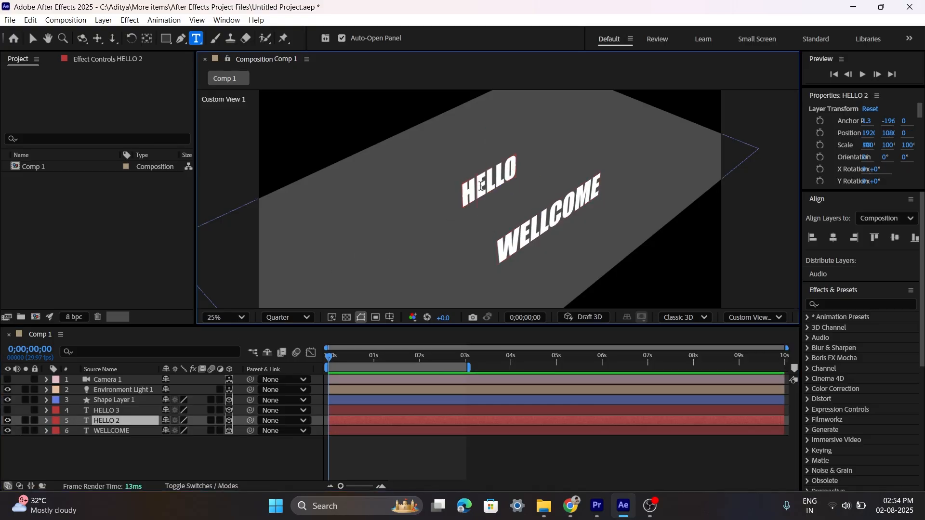
key(BackSpace)
key(BackSpace)
key(BackSpace)
key(BackSpace)
key(BackSpace)
text(TO)
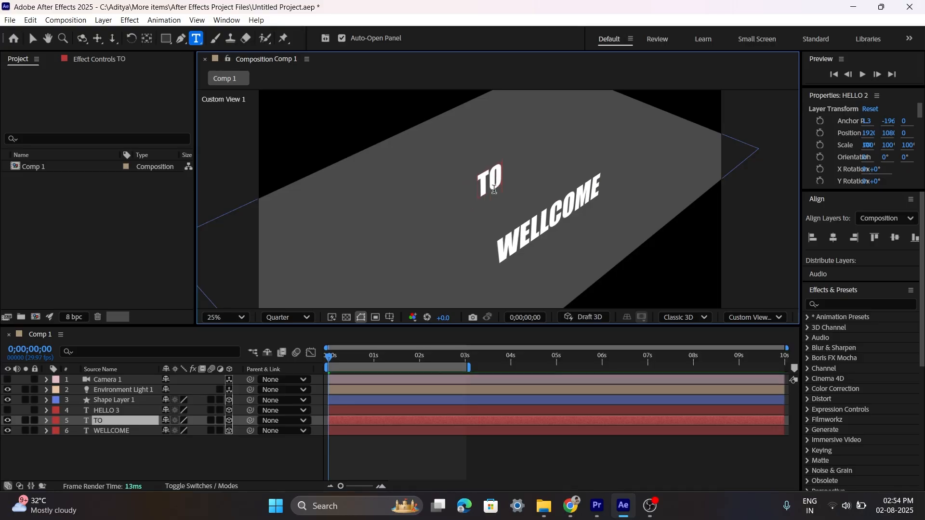
Unhide the HELLO 3 layer and move it backward along its Z axis, behind the TO text
click(7, 410)
click(107, 410)
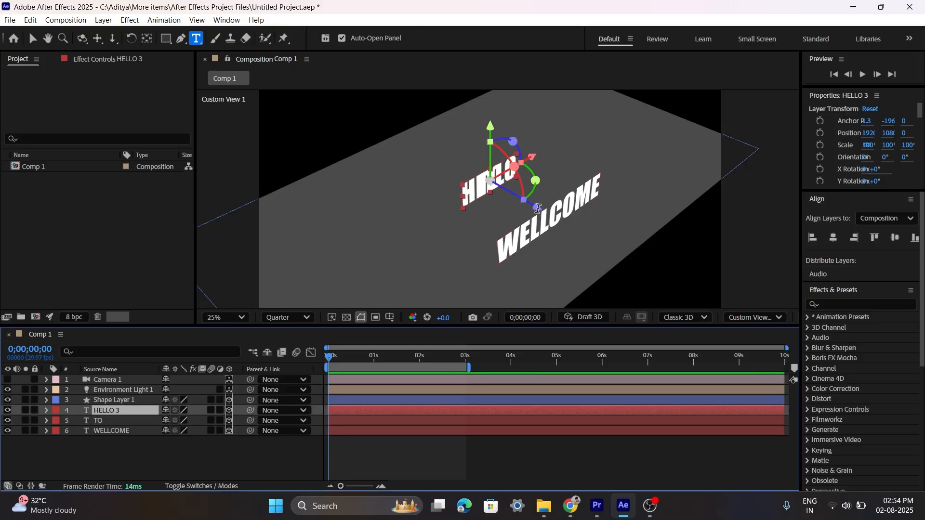
key(v)
drag(538, 208, 477, 182)
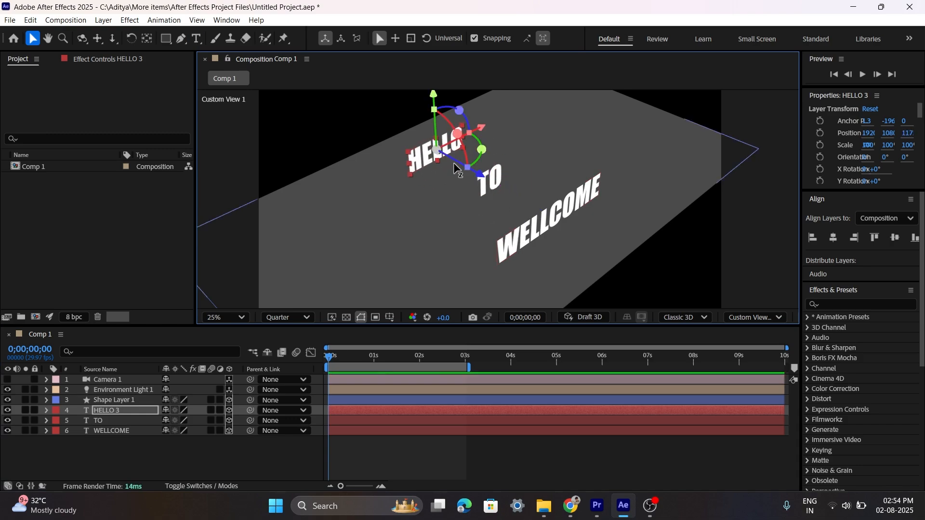
Replace the text of the HELLO 3 layer with AKMACHINE and deselect it
click(196, 40)
click(423, 155)
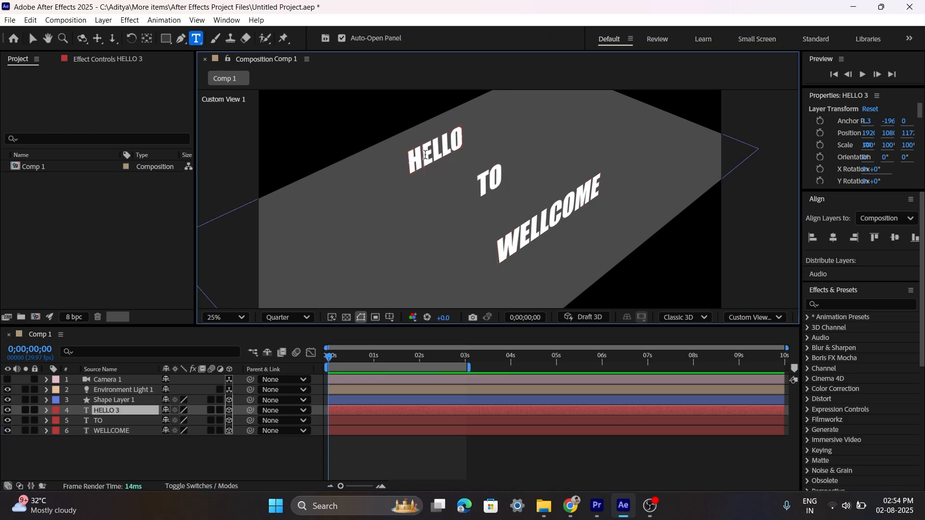
key(ctrl+a)
key(BackSpace)
text(AK)
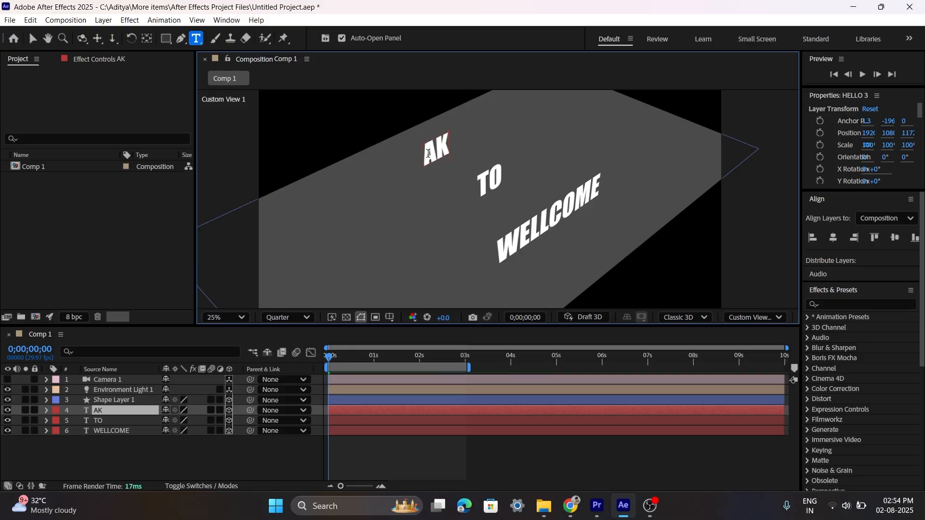
text(MACHINE)
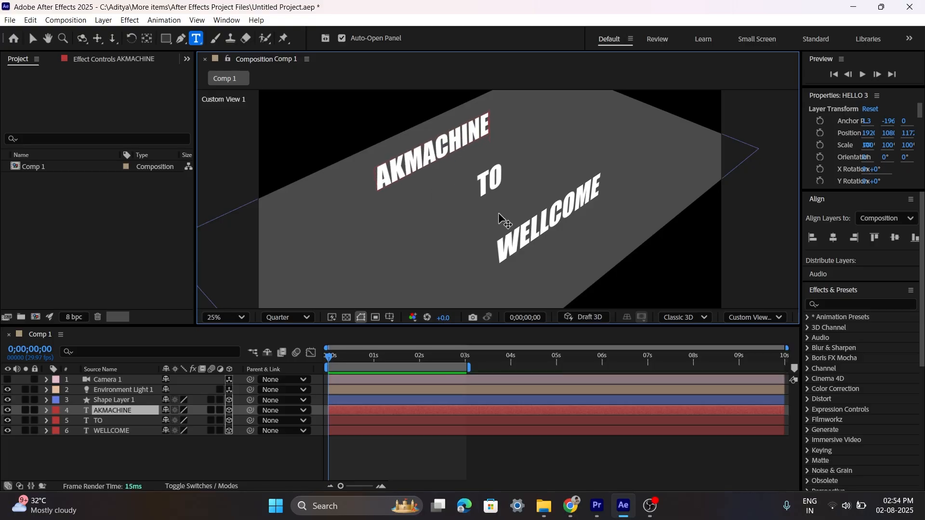
click(278, 453)
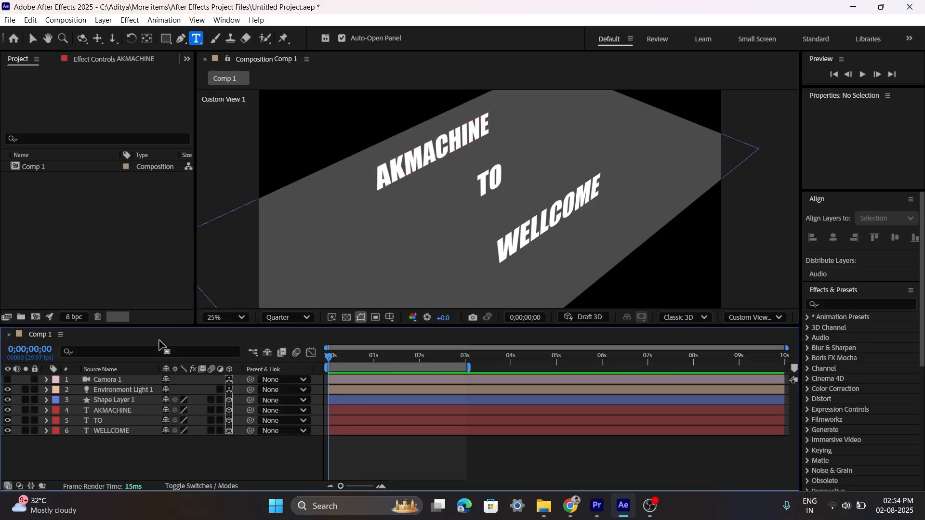
View the scene through Camera 1, preview the animation, and move the current time to 0;00;02;25
click(98, 381)
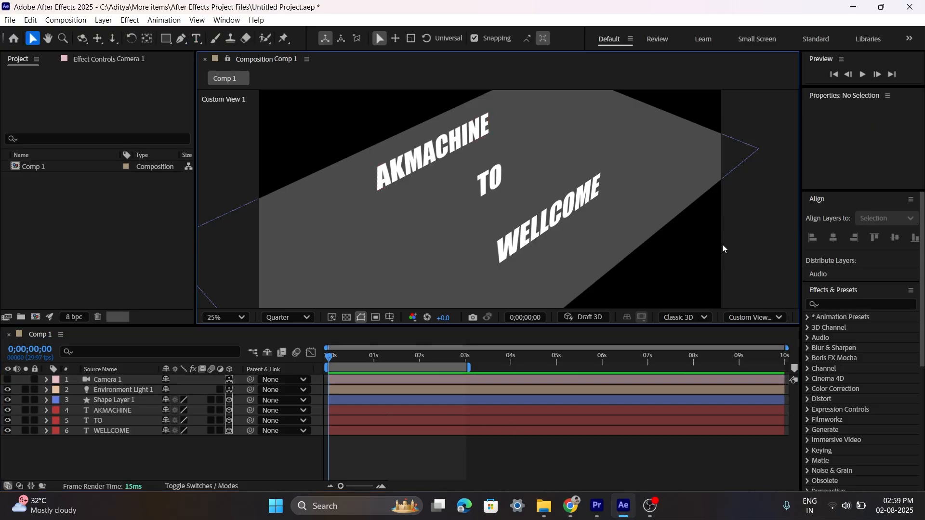
click(751, 317)
click(735, 93)
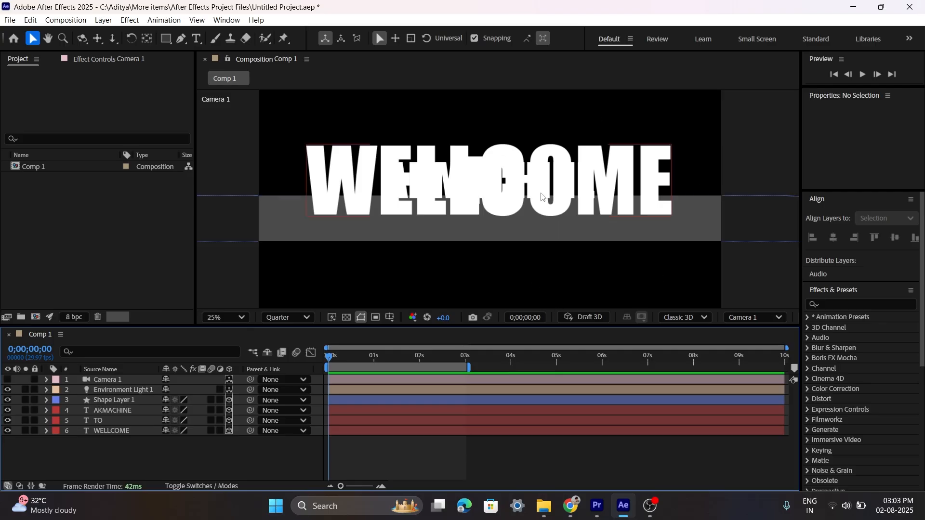
key(space)
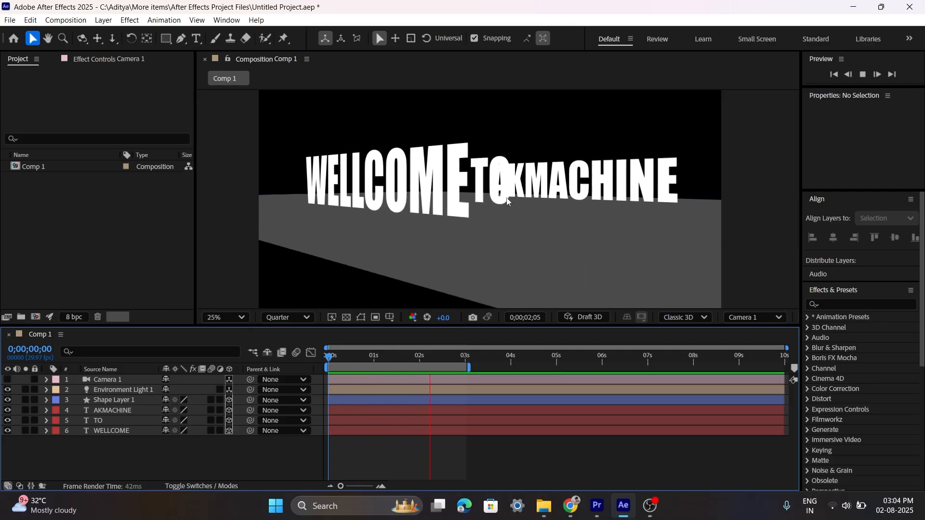
key(space)
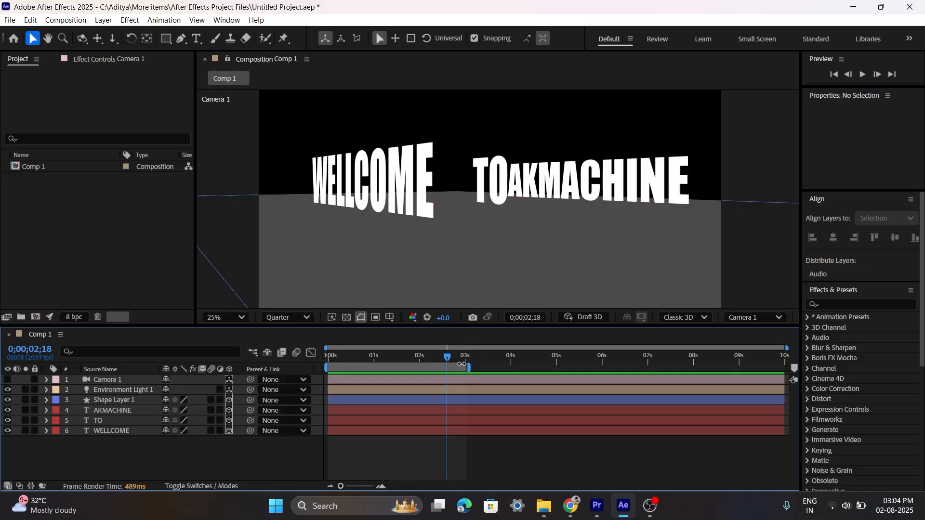
mouse_move(447, 356)
mouse_down()
mouse_move(472, 357)
mouse_move(426, 366)
mouse_move(457, 366)
mouse_up()
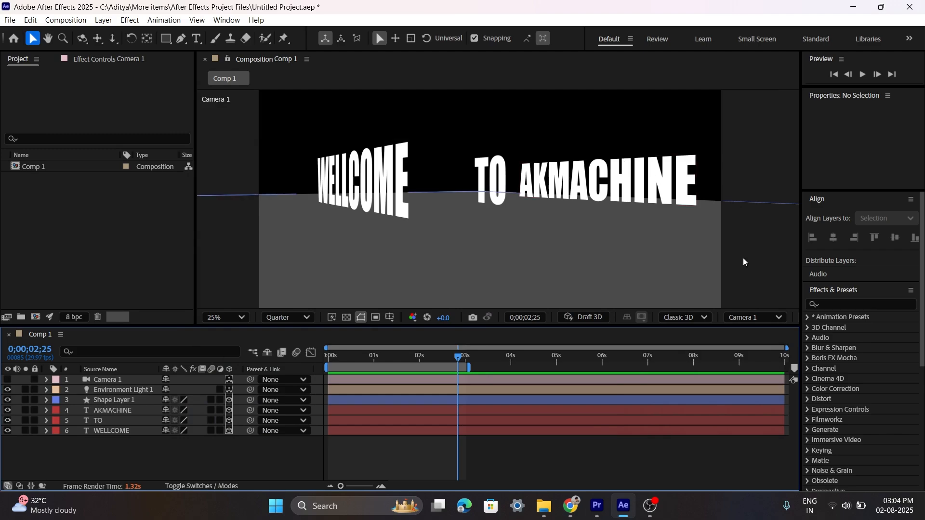
Check which camera the 3D view choices offer as active while the Camera 1 layer is hidden
click(743, 317)
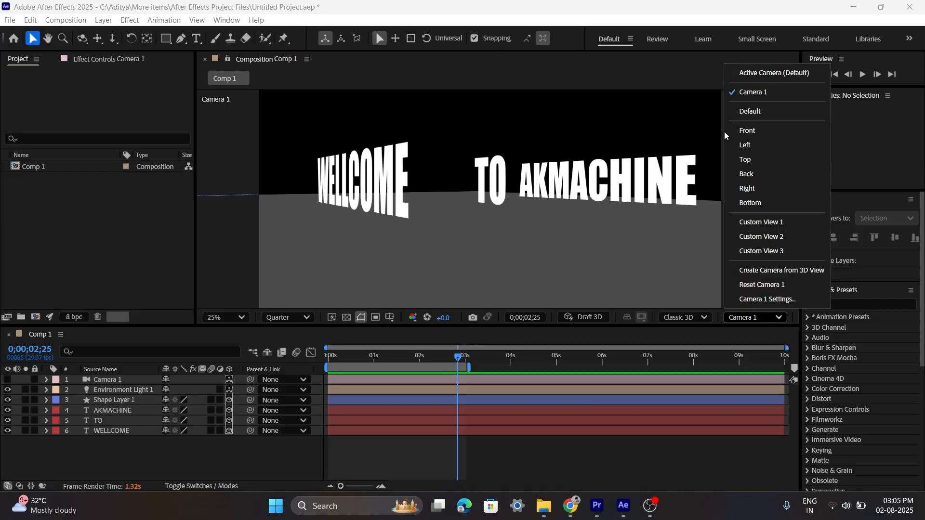
click(204, 441)
click(88, 381)
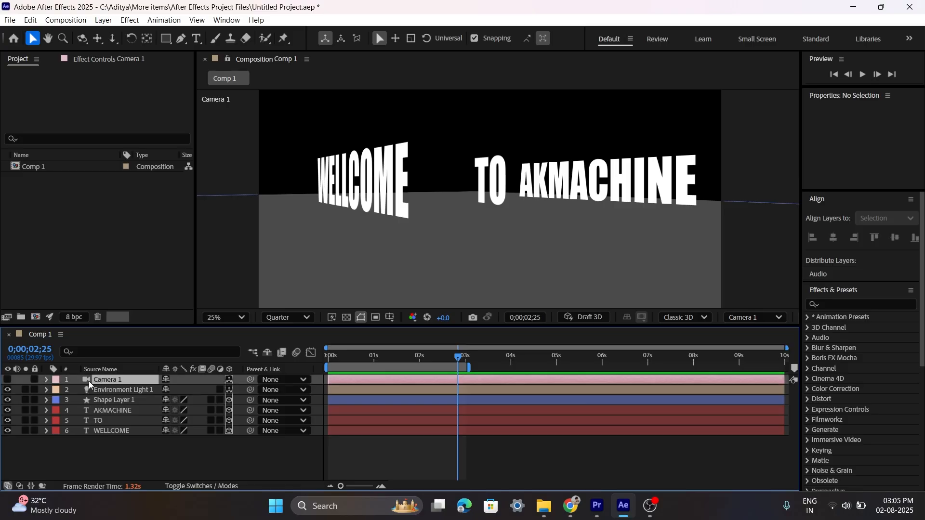
click(7, 380)
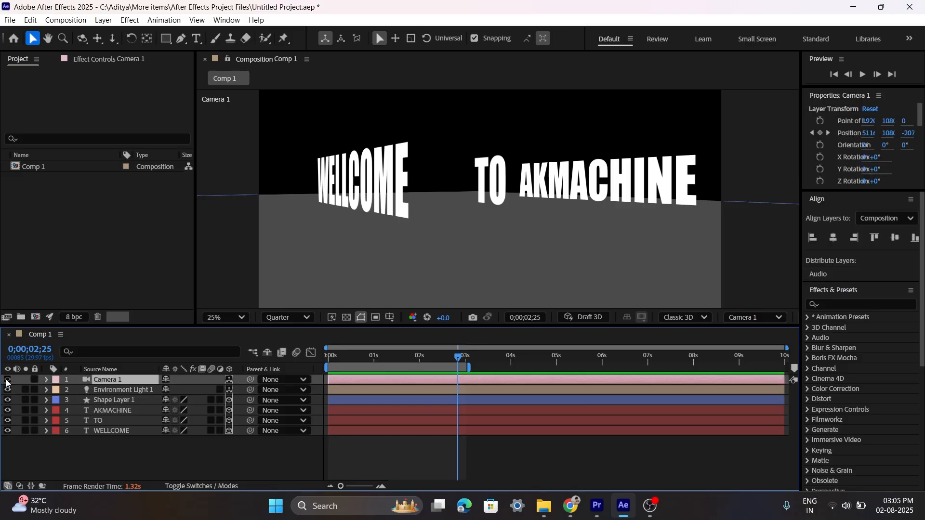
click(752, 320)
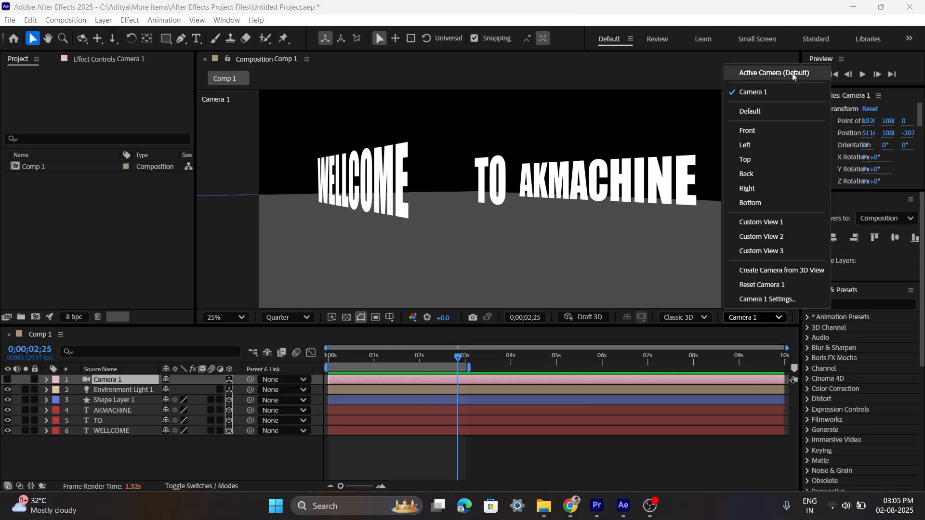
Unhide the Camera 1 layer and review the Active Camera option among the 3D views
click(9, 380)
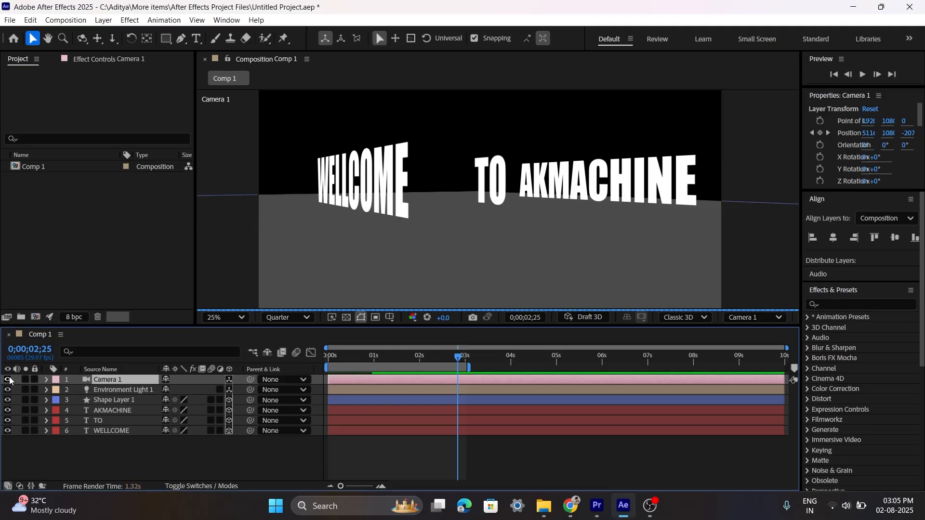
click(753, 317)
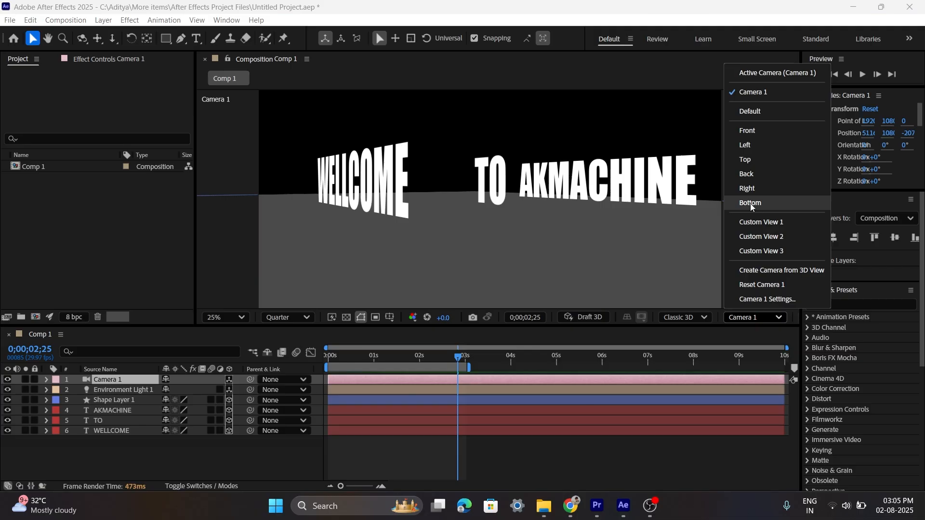
click(780, 72)
click(754, 318)
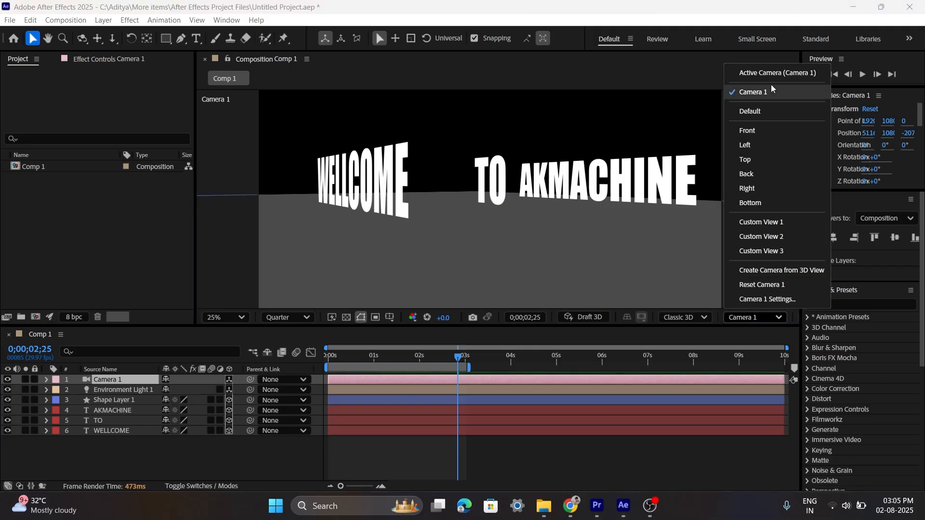
click(770, 60)
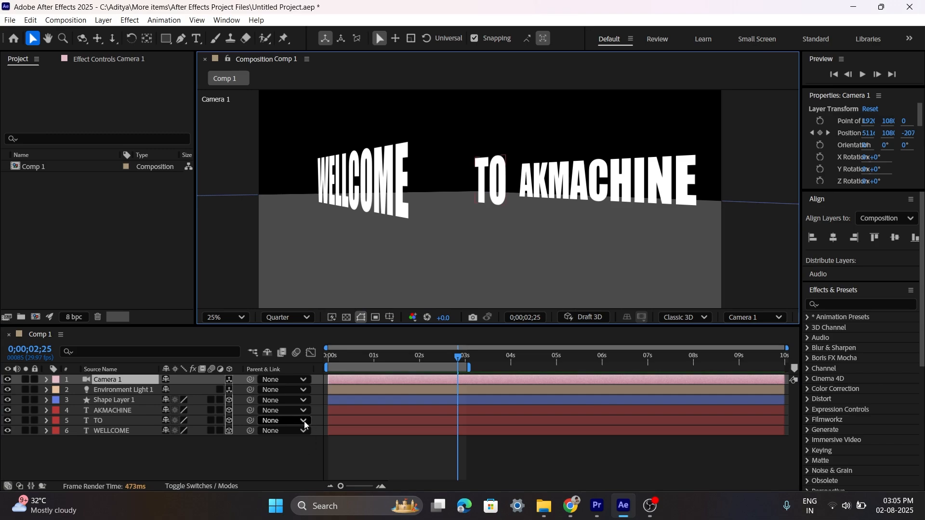
Trim the end of the Camera 1 layer to 0;00;01;13 and deselect it
click(412, 358)
click(393, 357)
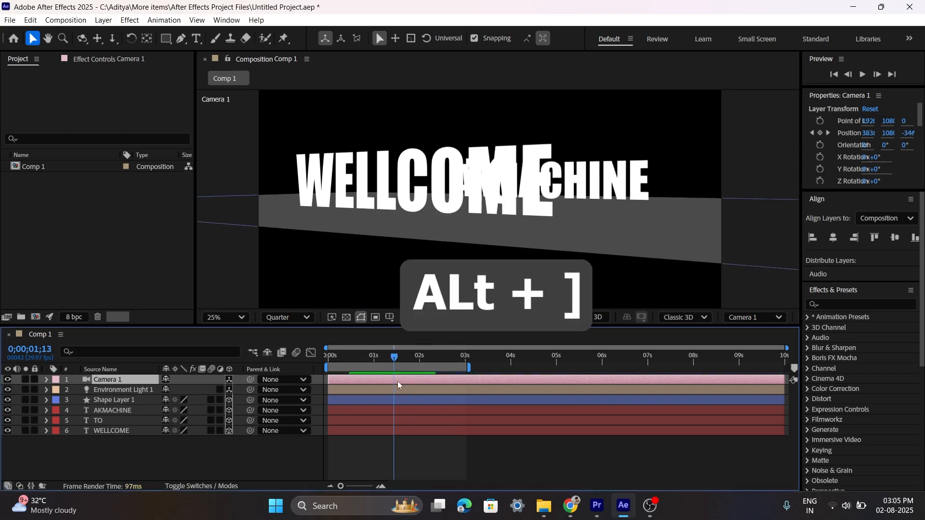
key(alt+bracketright)
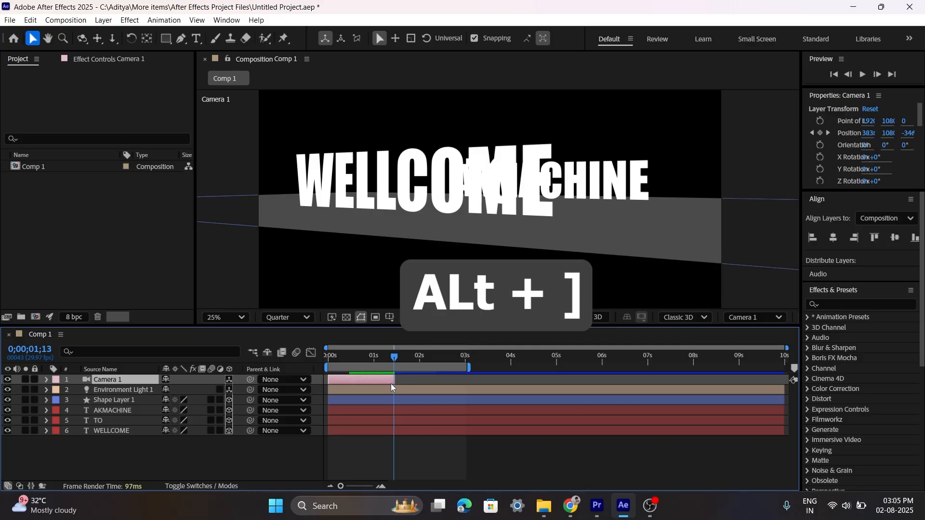
click(170, 463)
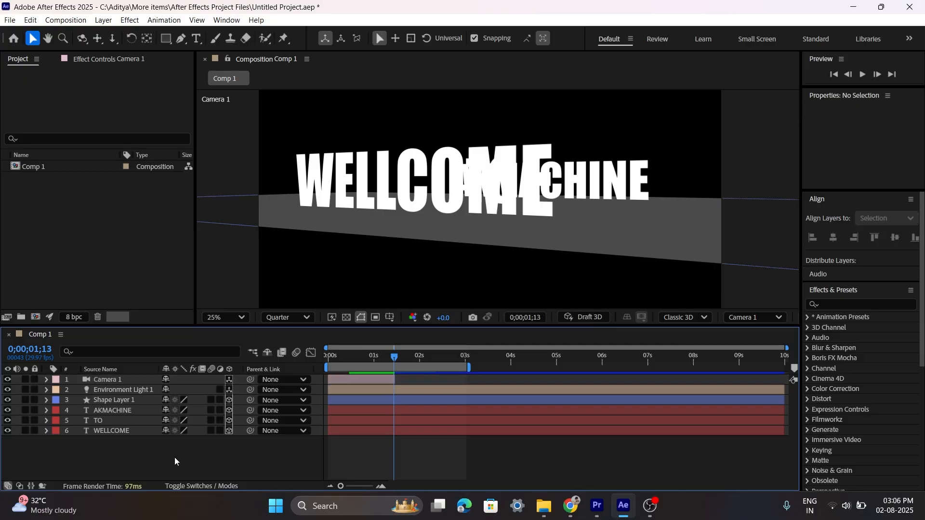
Add a second two-node camera, Camera 2, with the 35mm preset and depth of field enabled
right_click(175, 458)
mouse_move(245, 320)
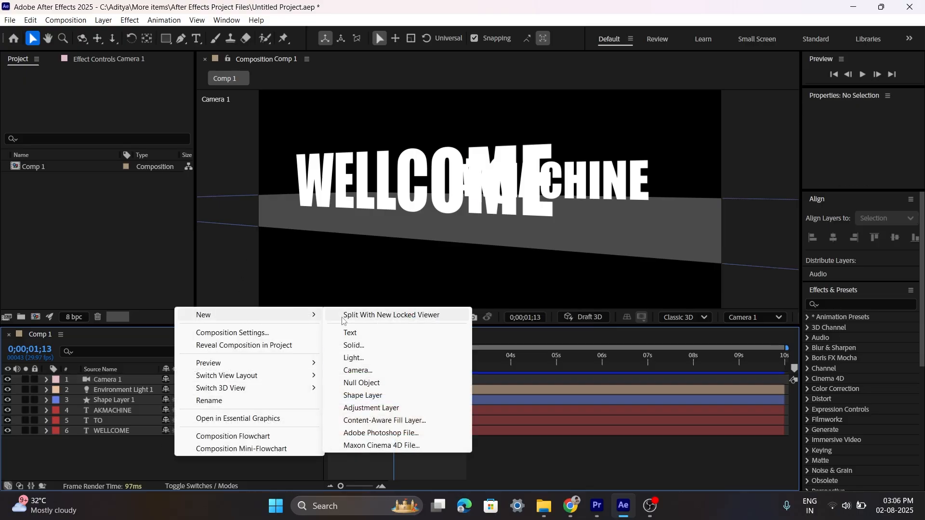
click(357, 371)
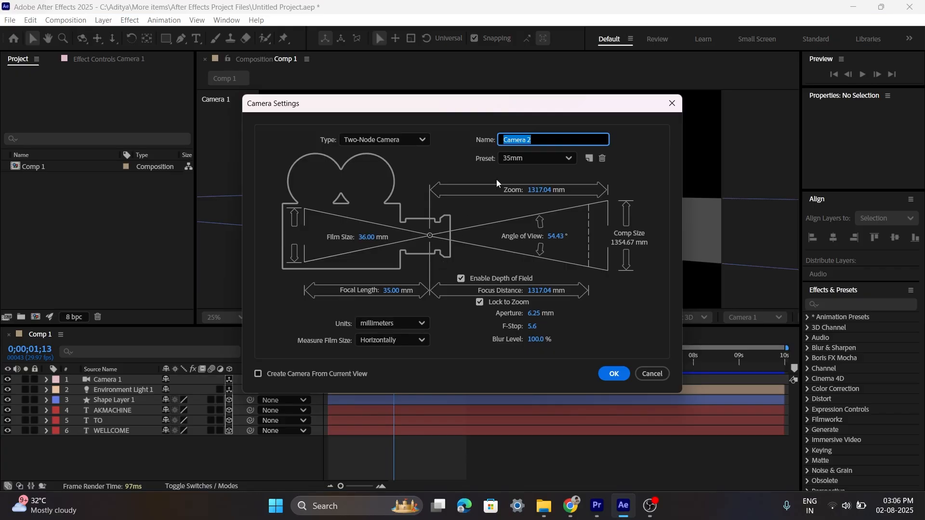
click(608, 375)
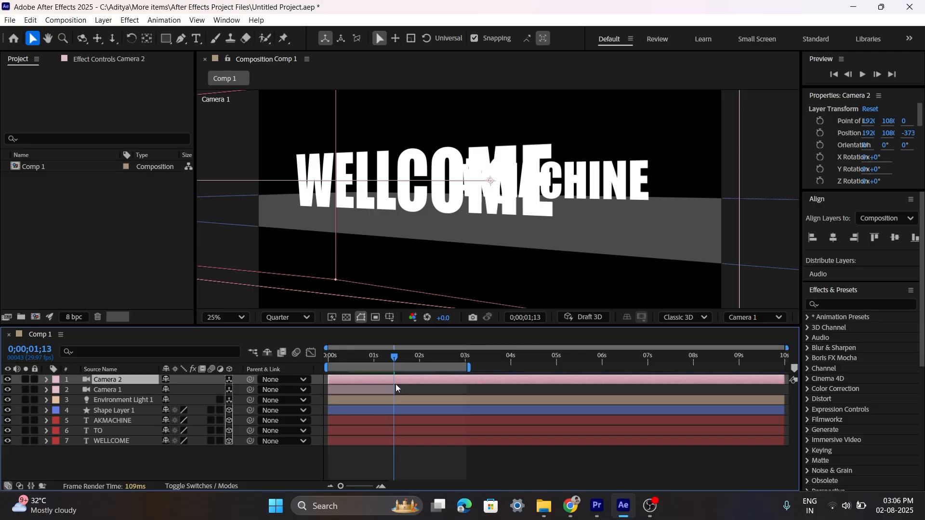
Trim the start of the Camera 2 layer to 0;00;01;14, directly after Camera 1 ends
scroll(395, 383, up, 5)
click(388, 356)
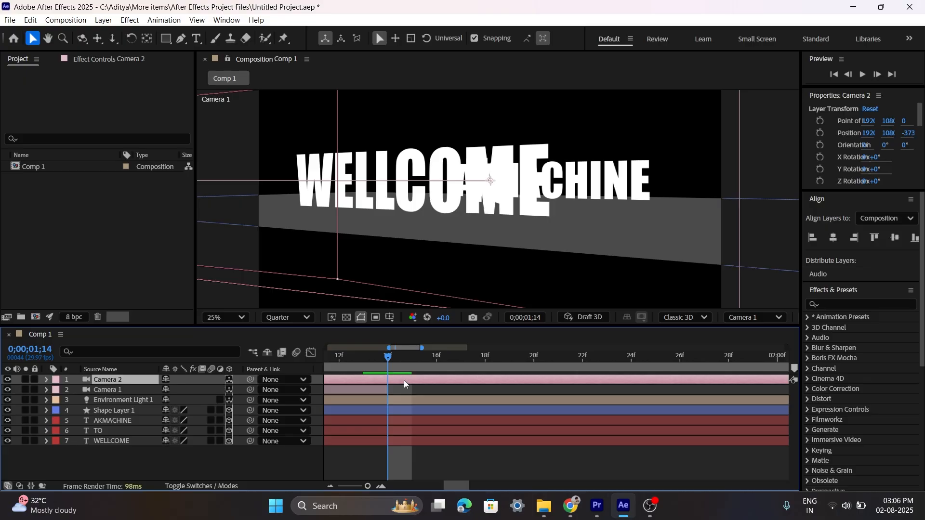
key(alt+bracketleft)
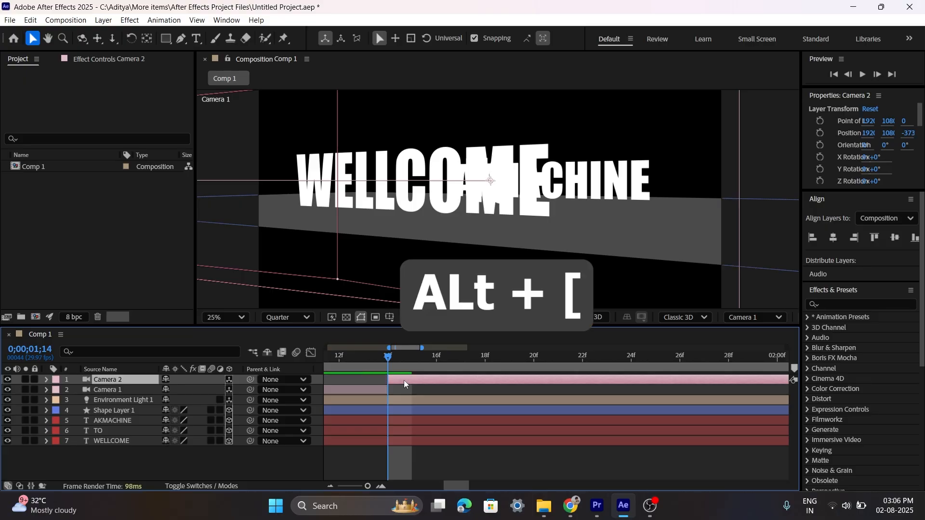
scroll(385, 383, down, 5)
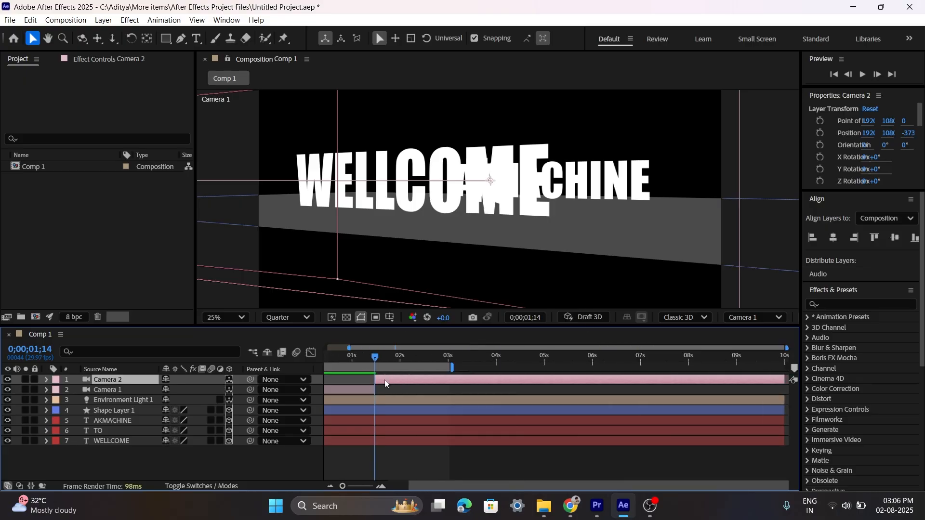
Check which camera the 3D view choices offer as active at 0;00;01;10 and 0;00;01;00, before Camera 2 begins
key(Page_Up)
key(Page_Up)
key(Page_Up)
key(Page_Up)
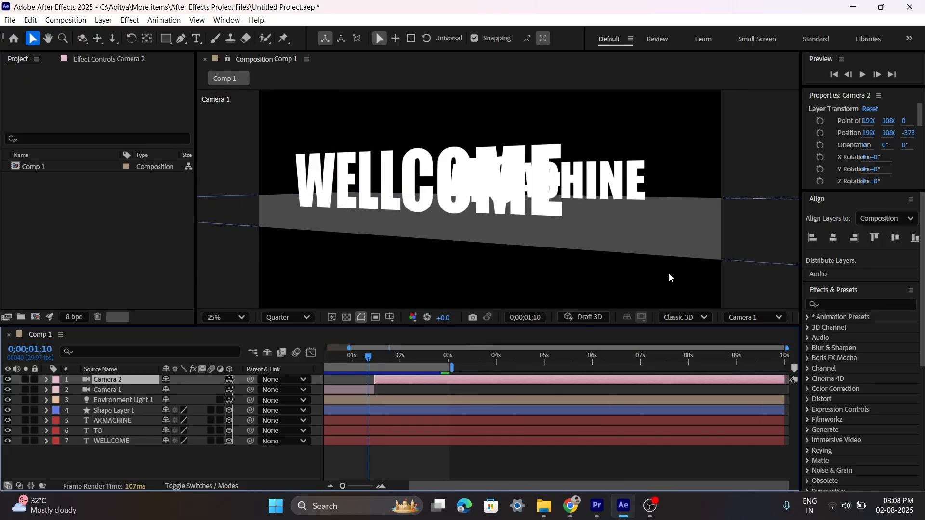
click(747, 318)
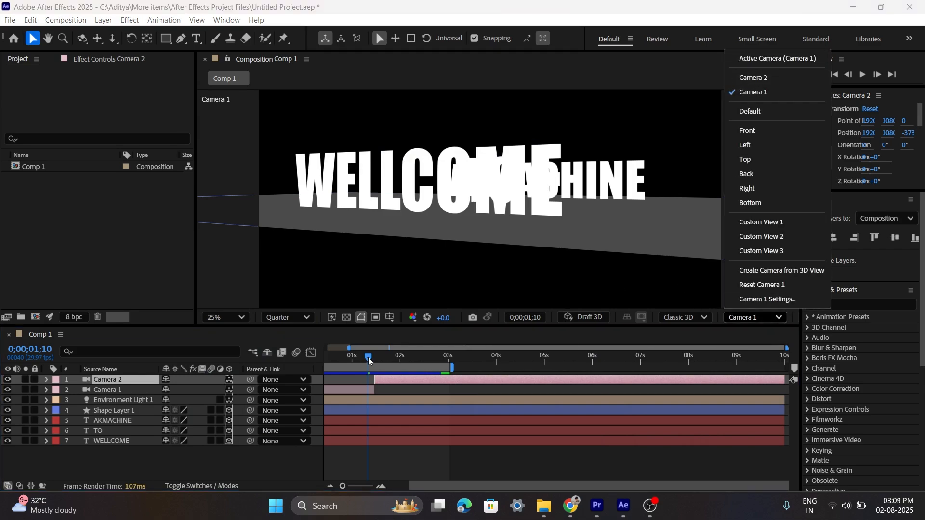
drag(368, 356, 340, 357)
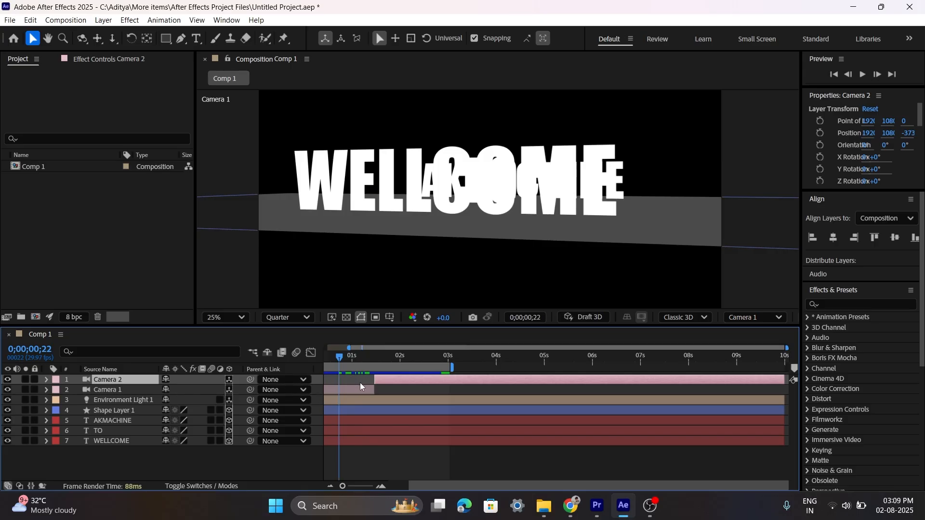
drag(413, 358, 352, 362)
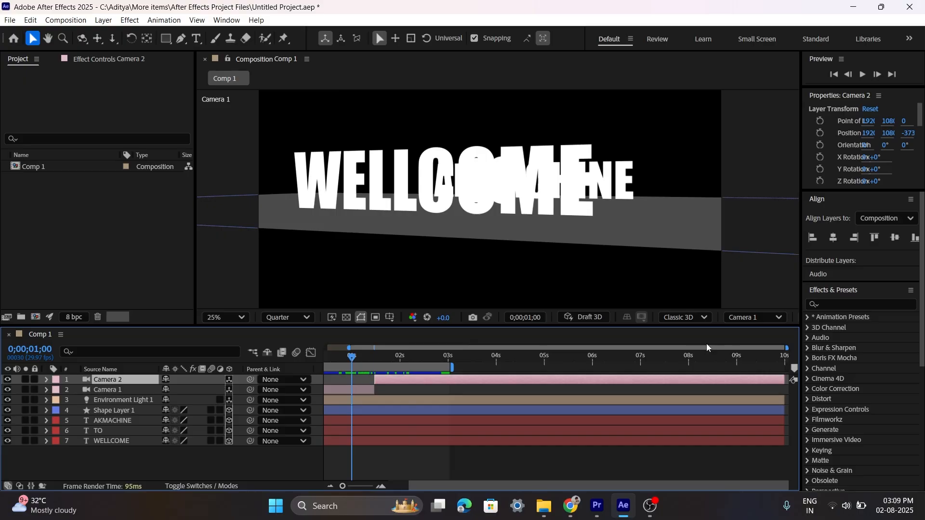
click(760, 317)
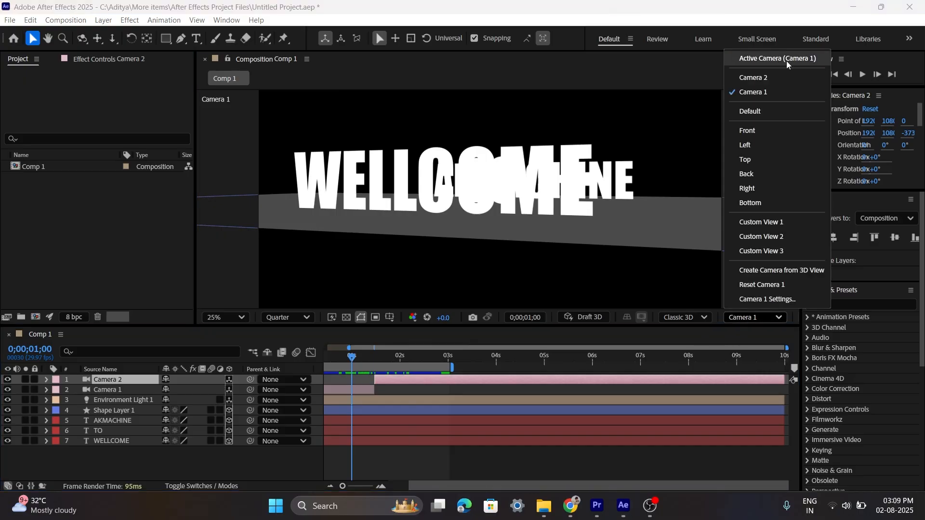
Check the Active Camera option among the 3D views at 0;00;02;03, within the Camera 2 layer's span
click(405, 357)
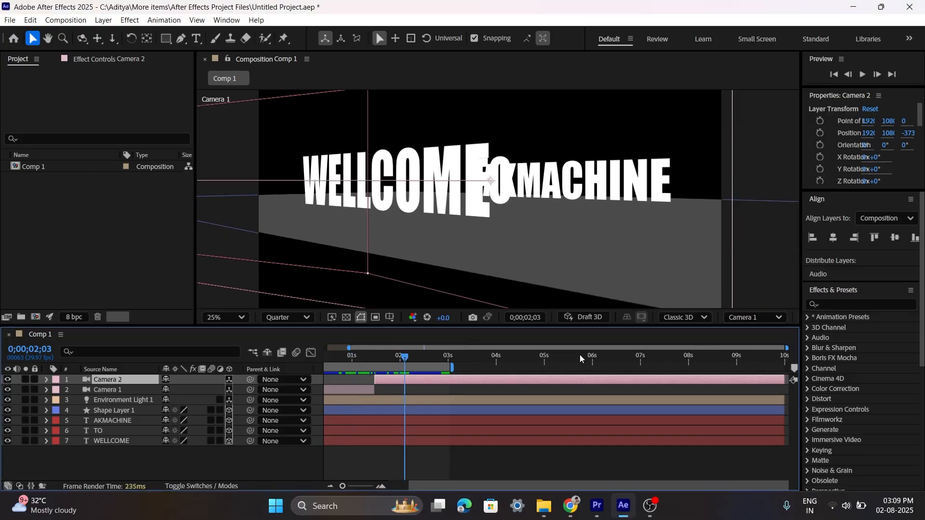
click(758, 317)
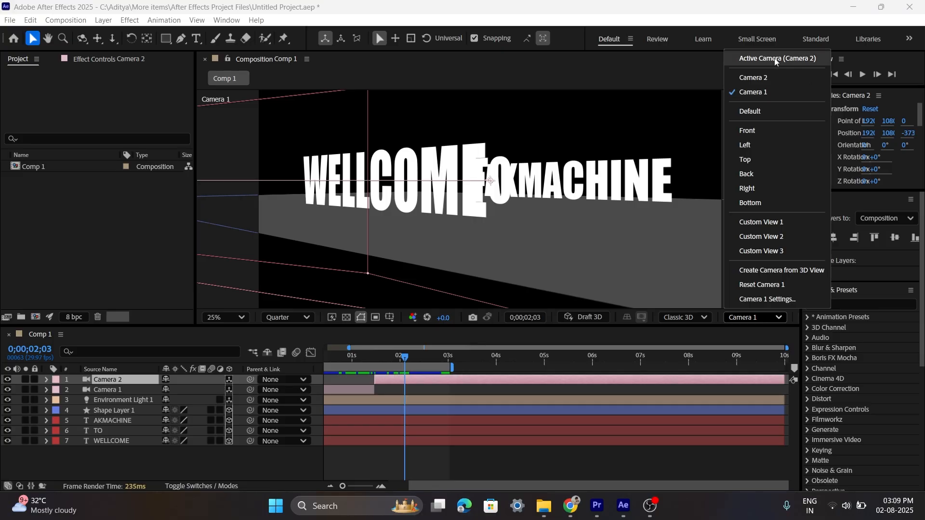
click(656, 154)
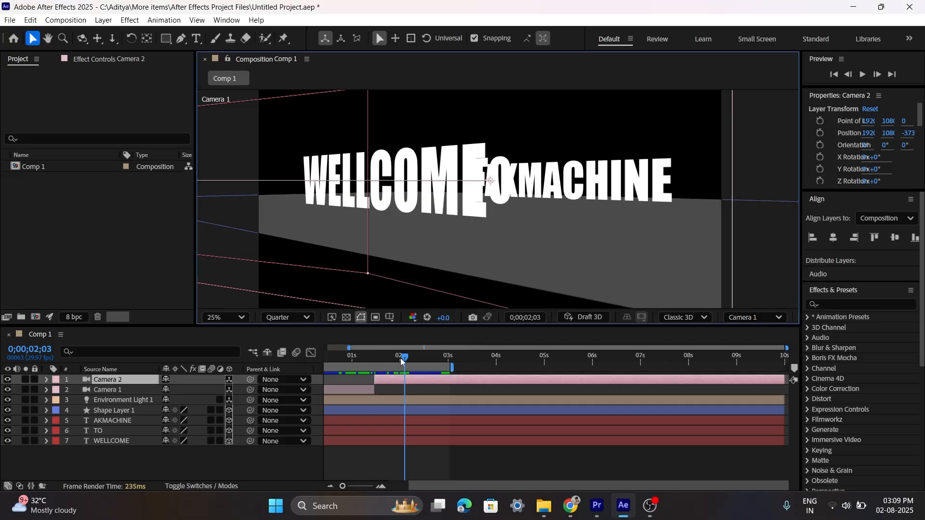
Inspect Camera 2 from the Top view zoomed out to 3.1%, with the current time at 0;00;01;23
drag(403, 358, 376, 359)
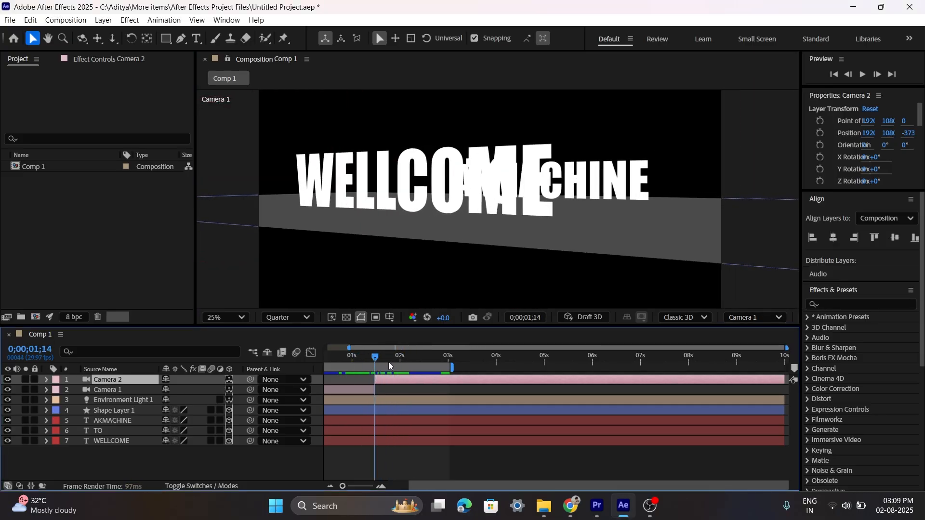
click(392, 362)
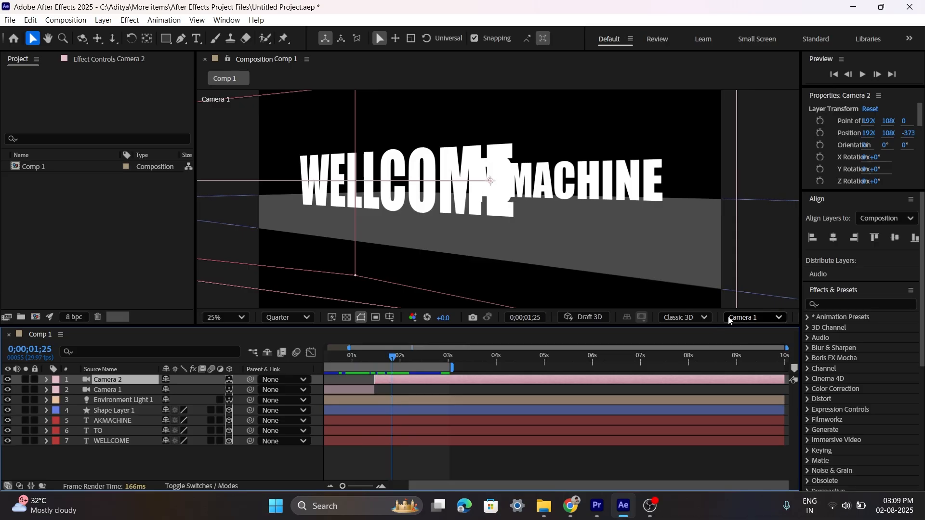
click(758, 317)
click(773, 164)
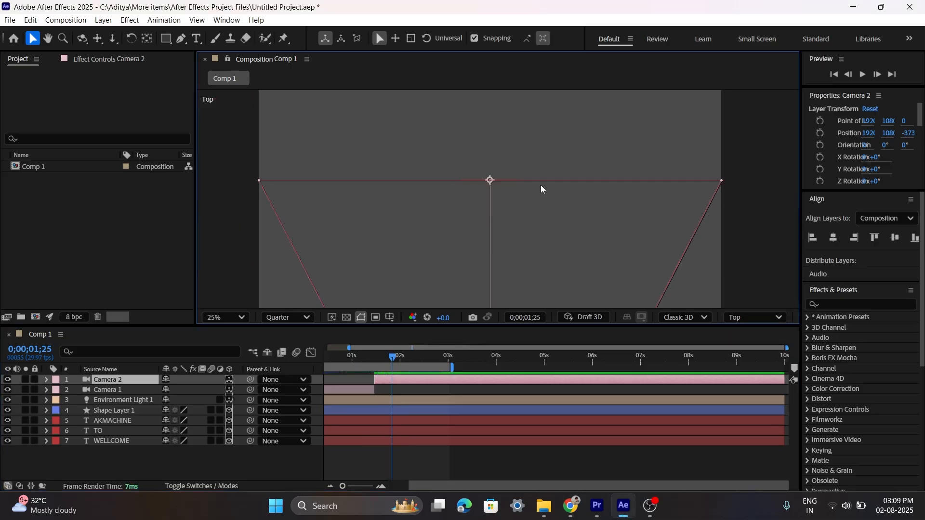
scroll(539, 186, down, 5)
mouse_move(395, 362)
mouse_down()
mouse_move(355, 360)
mouse_move(399, 359)
mouse_move(390, 361)
mouse_up()
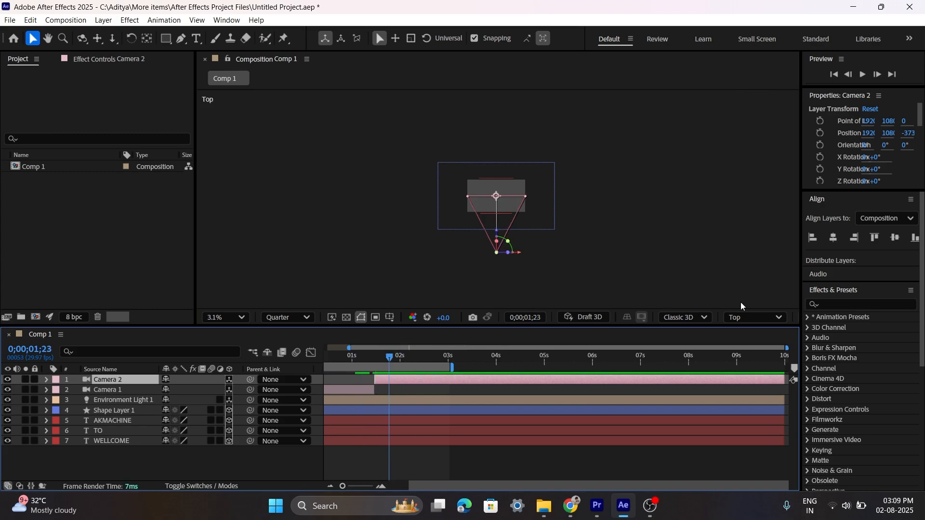
Switch the 3D view to Active Camera and preview the composition from its first frame
click(744, 318)
click(751, 59)
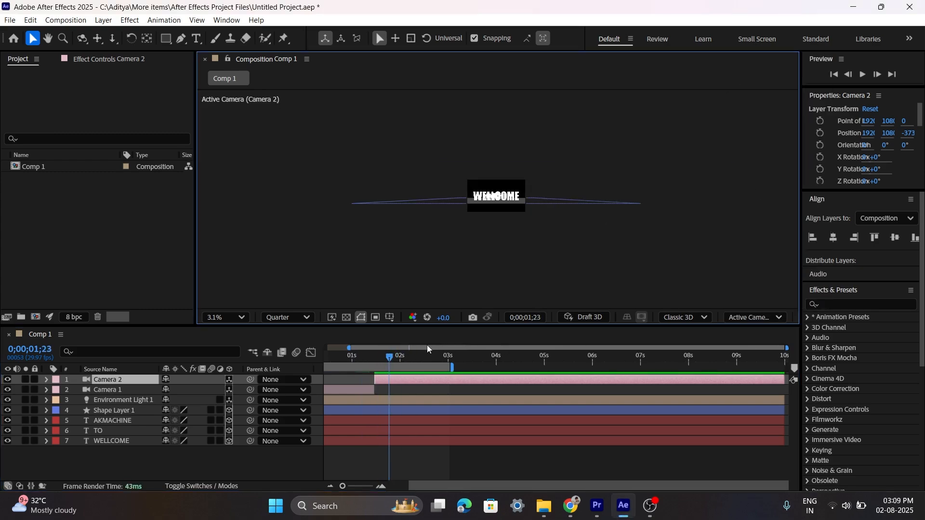
drag(389, 358, 301, 362)
key(space)
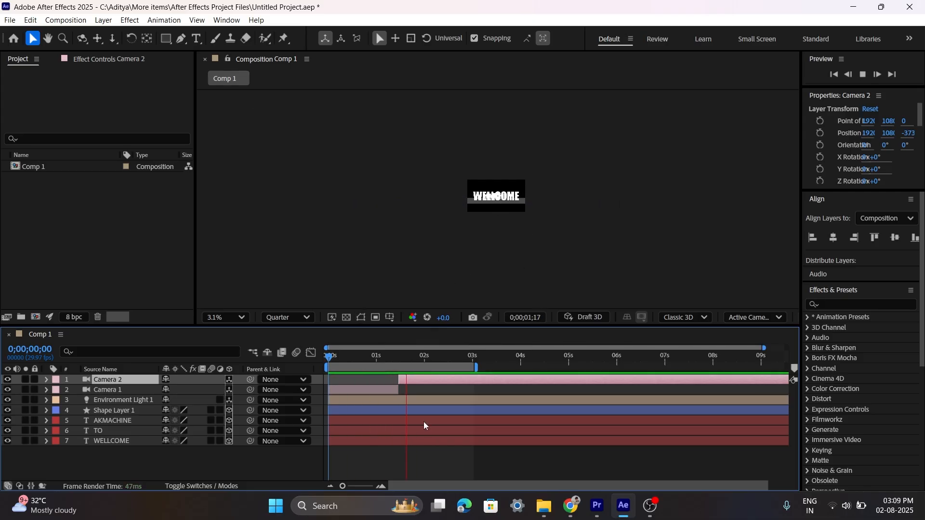
key(space)
Enlarge the composition view to 12.5% and preview the cut from Camera 1 to Camera 2 again
scroll(407, 388, up, 2)
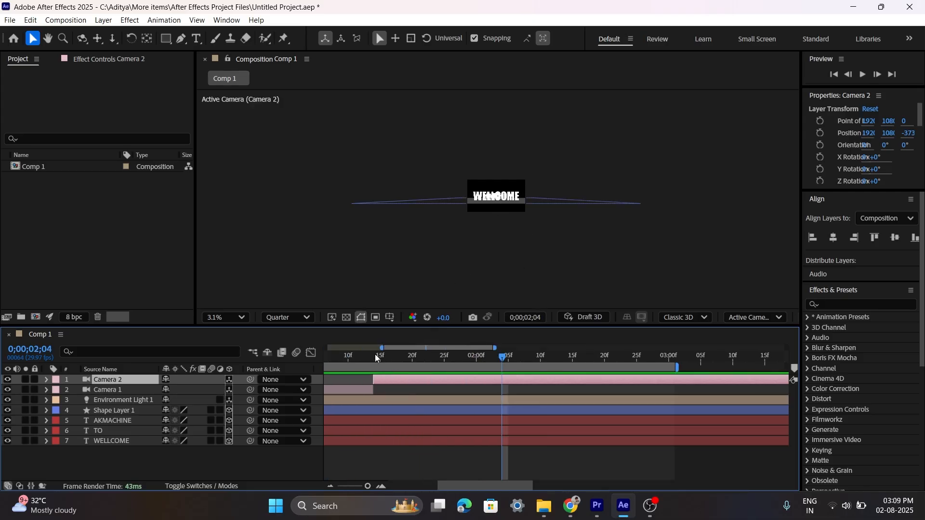
drag(375, 358, 310, 354)
scroll(468, 231, up, 1)
scroll(467, 232, up, 1)
key(space)
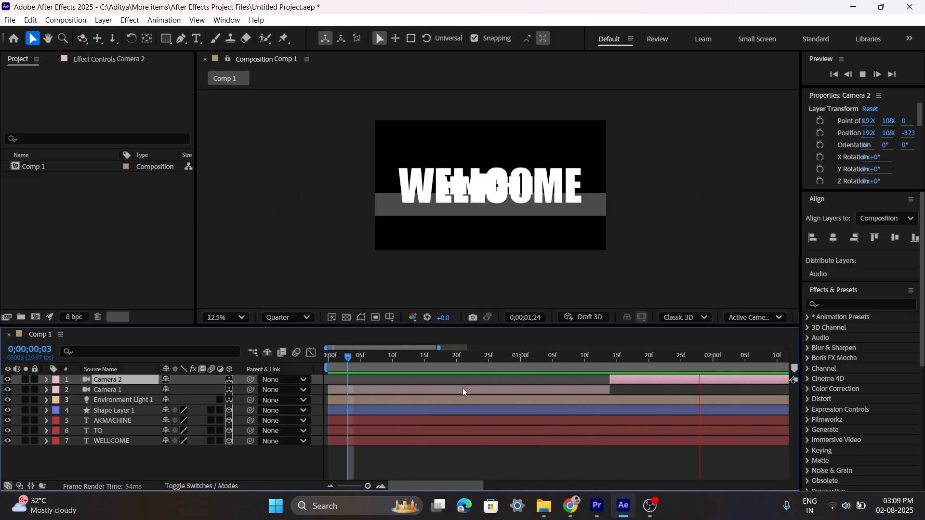
key(space)
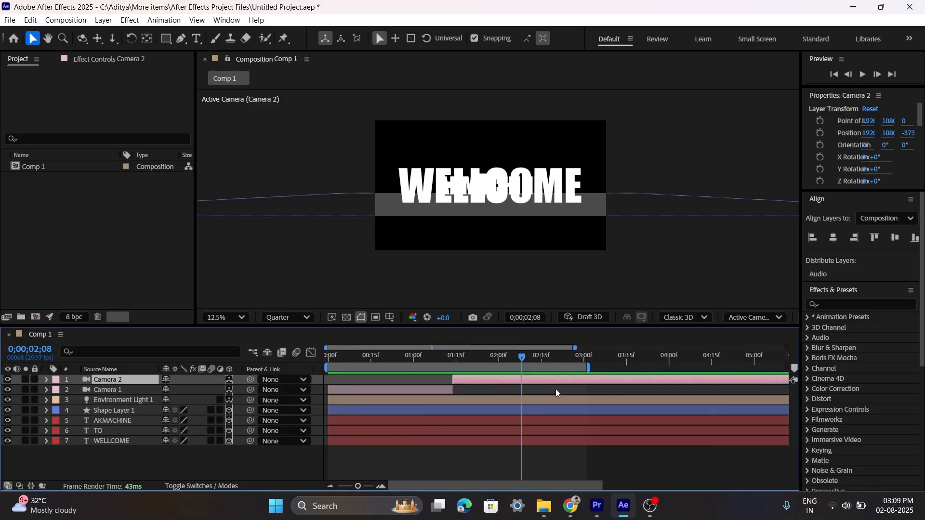
Delete the Camera 2 layer and extend the end of the Camera 1 layer to about 3 seconds
scroll(555, 388, down, 3)
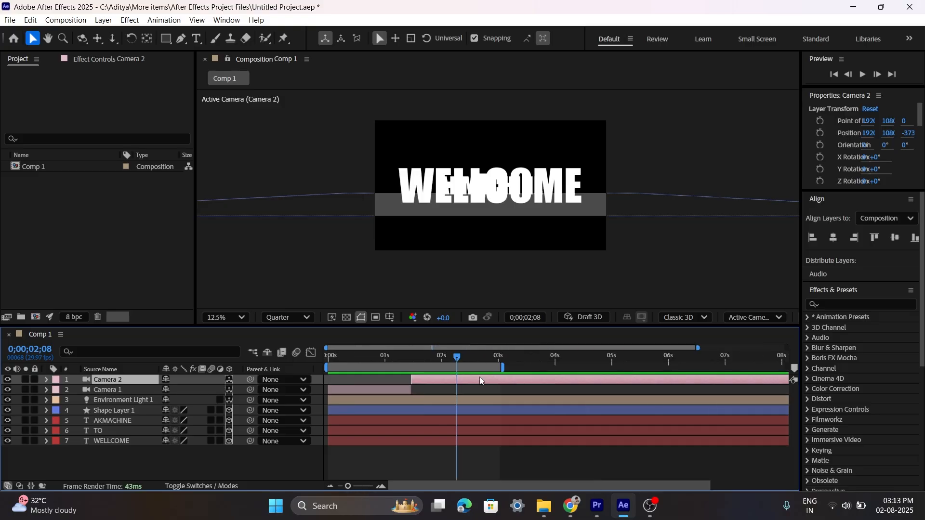
key(Delete)
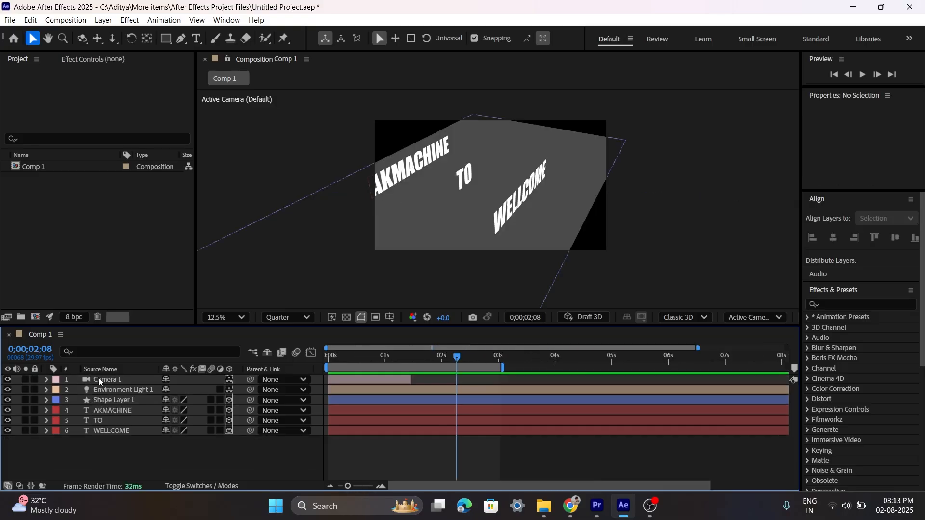
drag(411, 379, 500, 382)
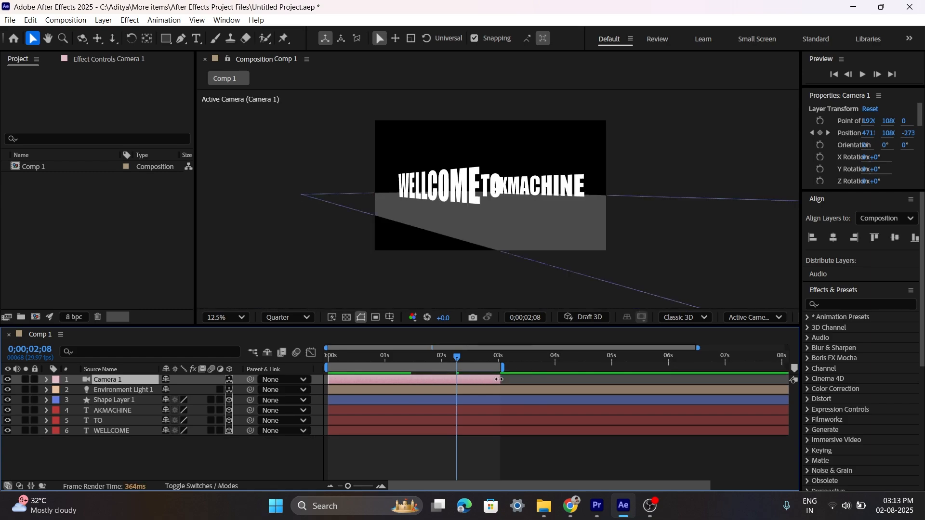
Move the current time to 0;00;02;29 and expand the Camera Options of Camera 1 with its Transform group collapsed
mouse_move(484, 354)
mouse_down()
mouse_move(337, 356)
mouse_move(486, 342)
mouse_move(440, 348)
mouse_move(497, 351)
mouse_up()
key(minus)
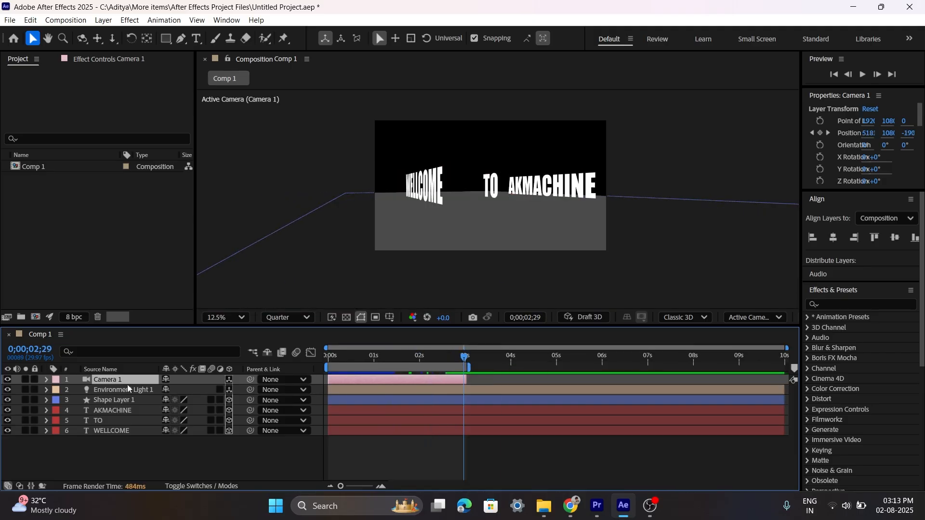
click(47, 380)
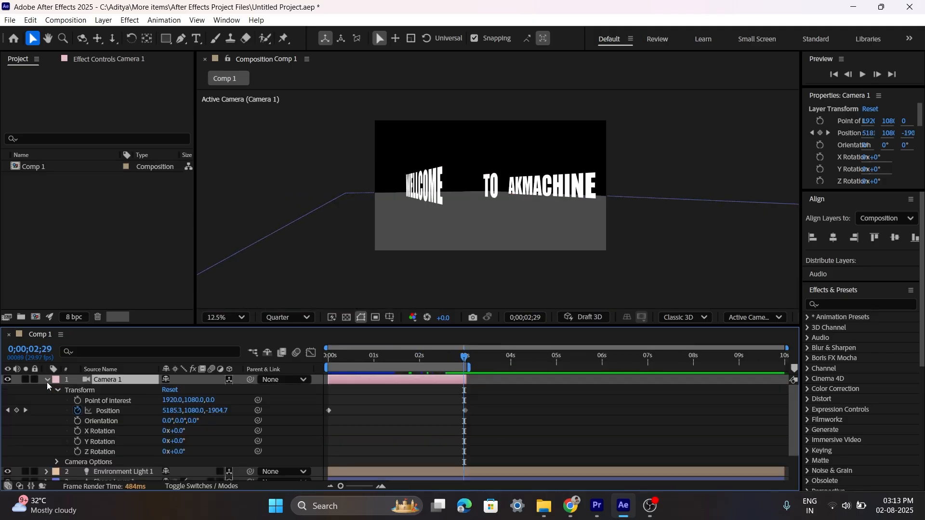
click(56, 390)
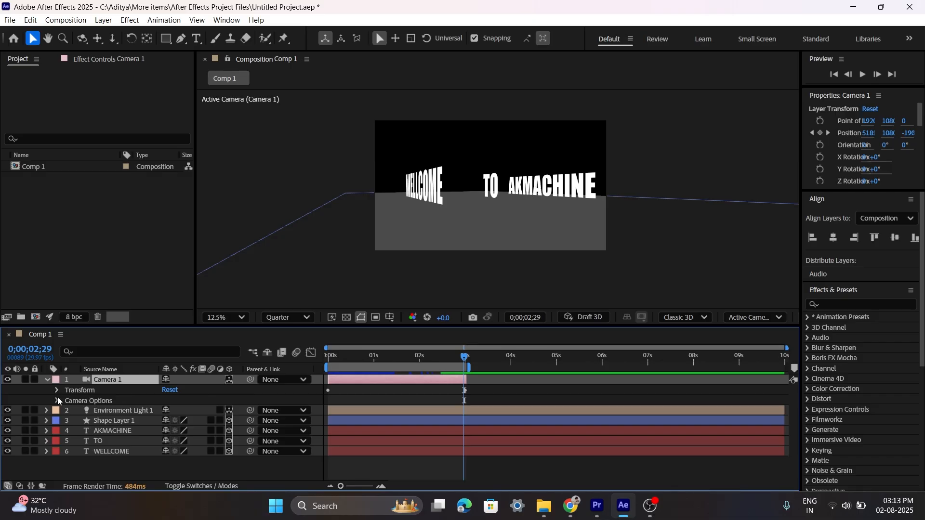
click(57, 400)
scroll(51, 414, down, 3)
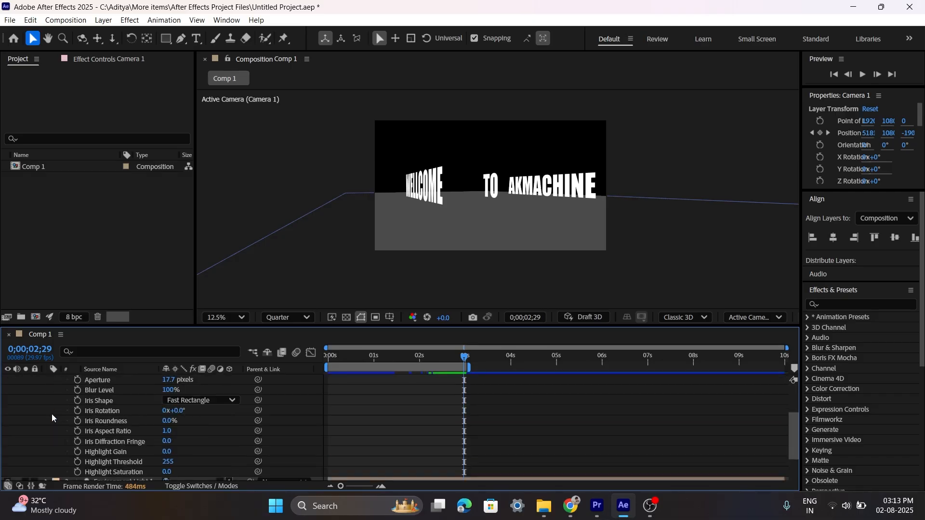
scroll(51, 414, up, 1)
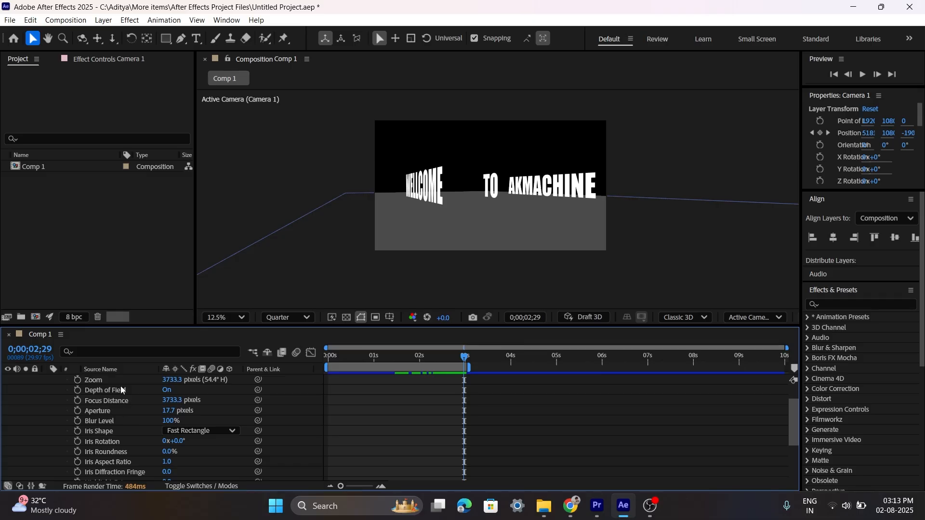
Move the current time to 0;00;02;16 and review Camera 1's Depth of Field, Aperture and Focus Distance properties
click(168, 390)
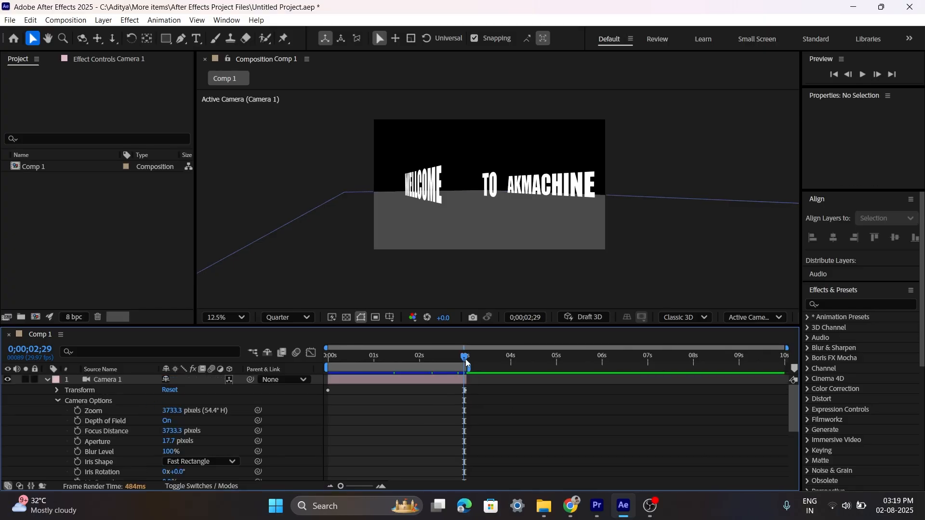
drag(464, 361, 444, 363)
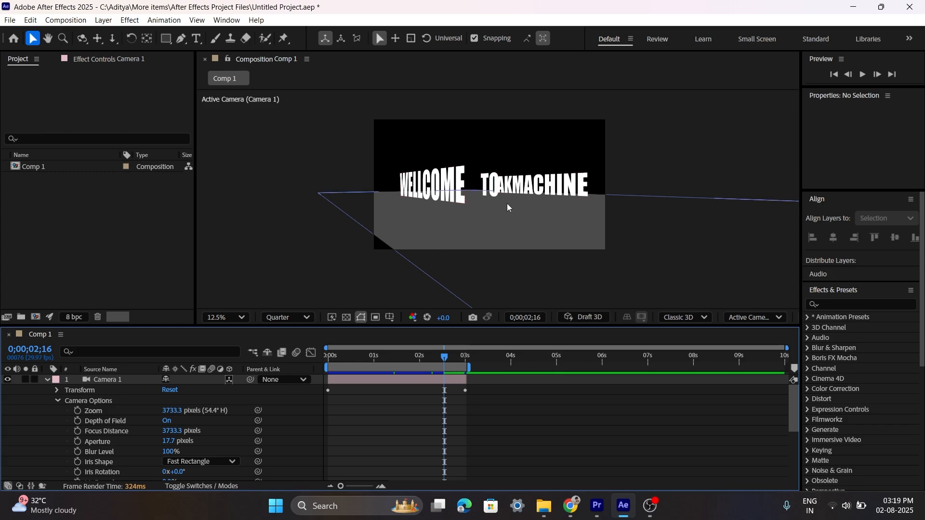
click(115, 441)
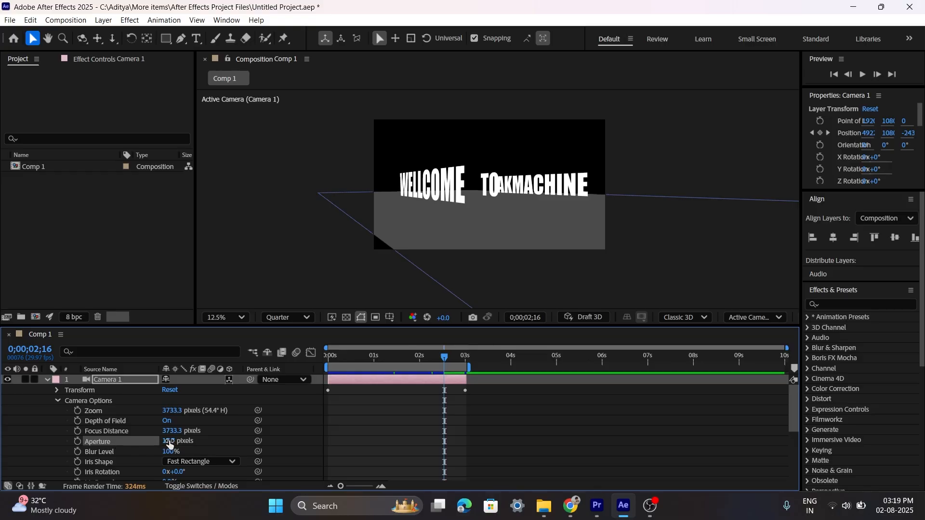
click(113, 430)
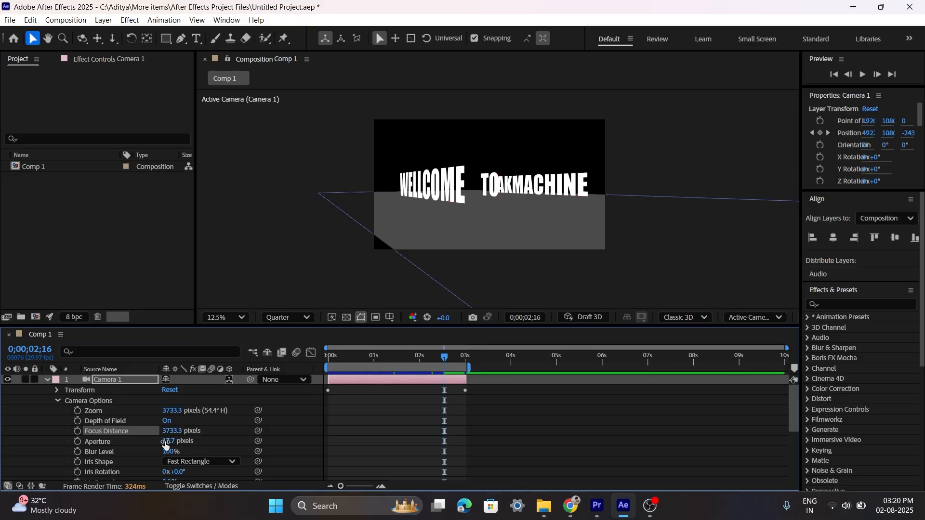
Raise Camera 1's Aperture to 361.7 pixels and lower its Focus Distance to 2088.3 pixels
drag(169, 441, 369, 440)
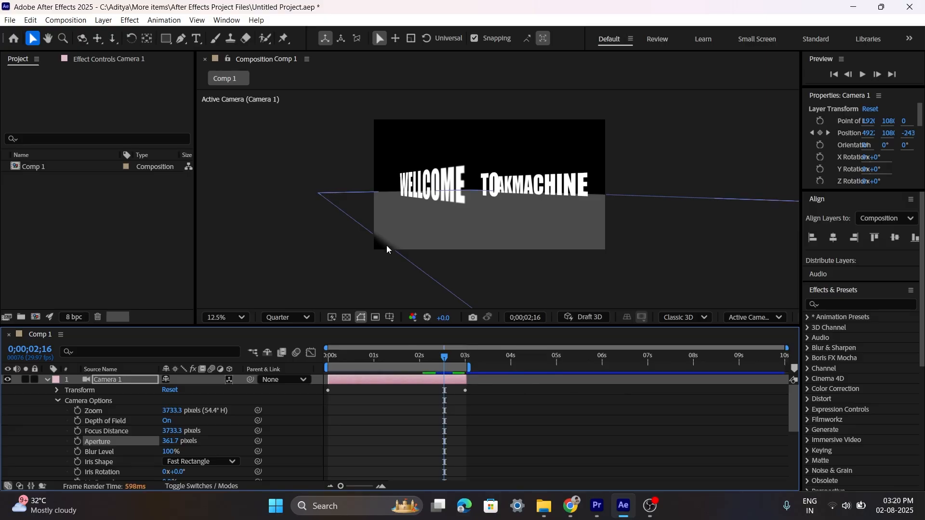
click(109, 432)
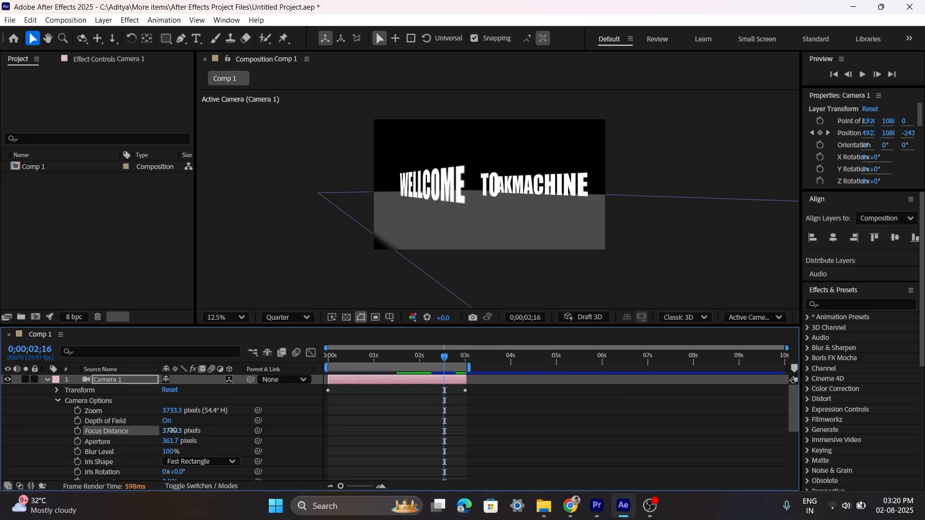
drag(172, 430, 24, 430)
drag(170, 431, 1, 437)
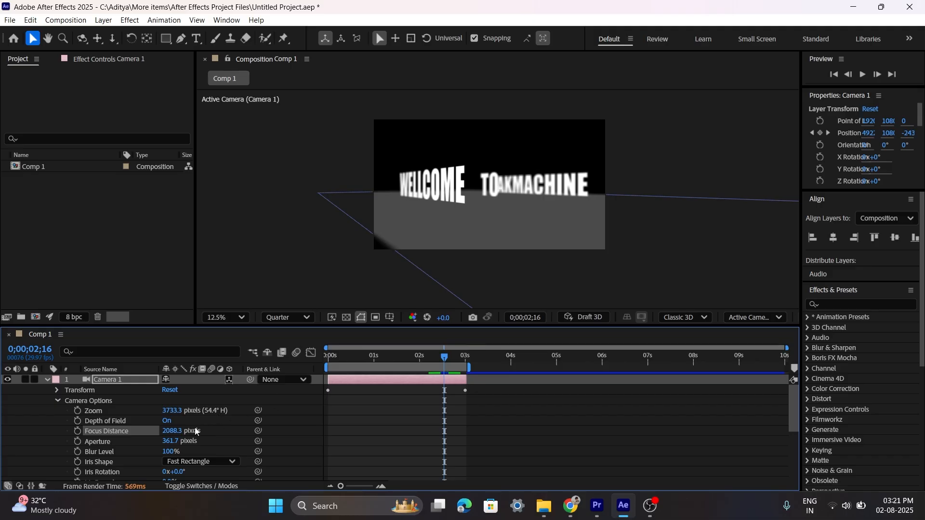
Raise Camera 1's Focus Distance to 4090.3 pixels to shift the focus onto the more distant text
drag(195, 431, 556, 421)
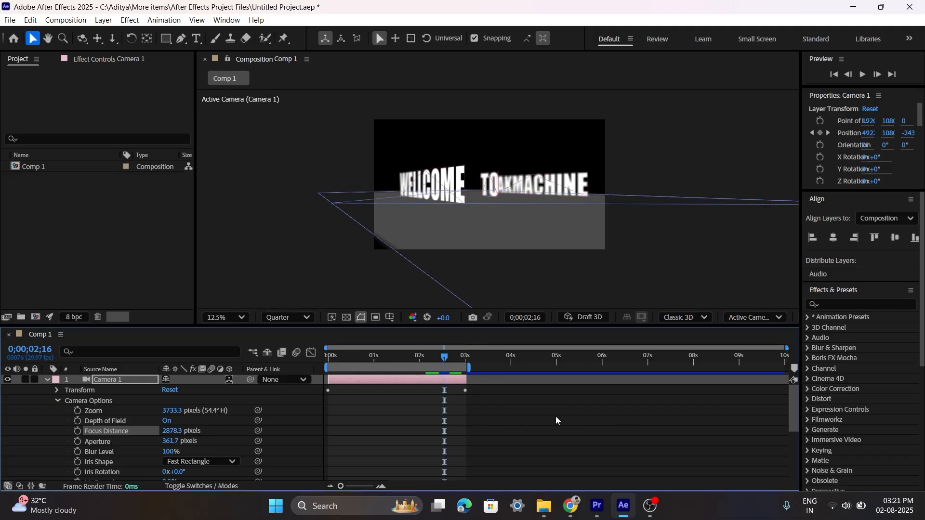
drag(165, 431, 602, 414)
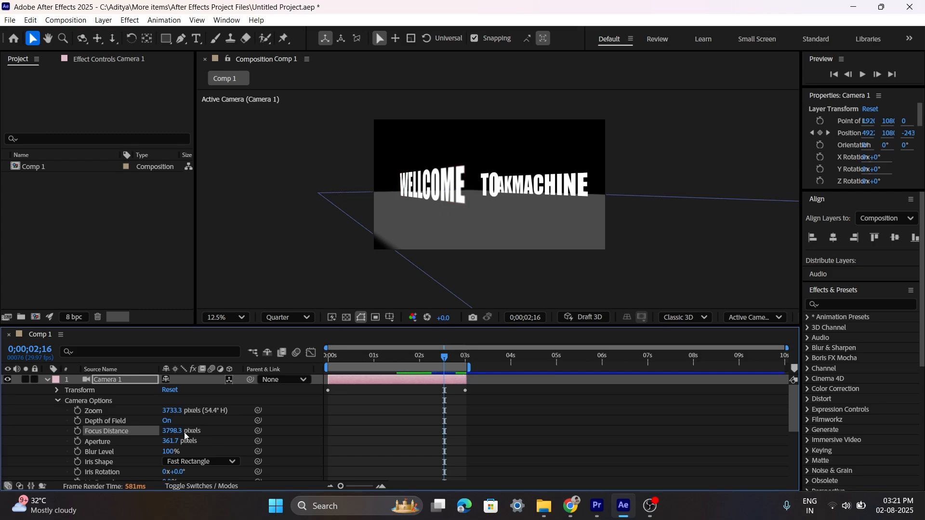
drag(185, 436, 270, 436)
Switch the composition to the Top view and adjust Camera 1's Focus Distance to 3913.3 pixels
click(752, 317)
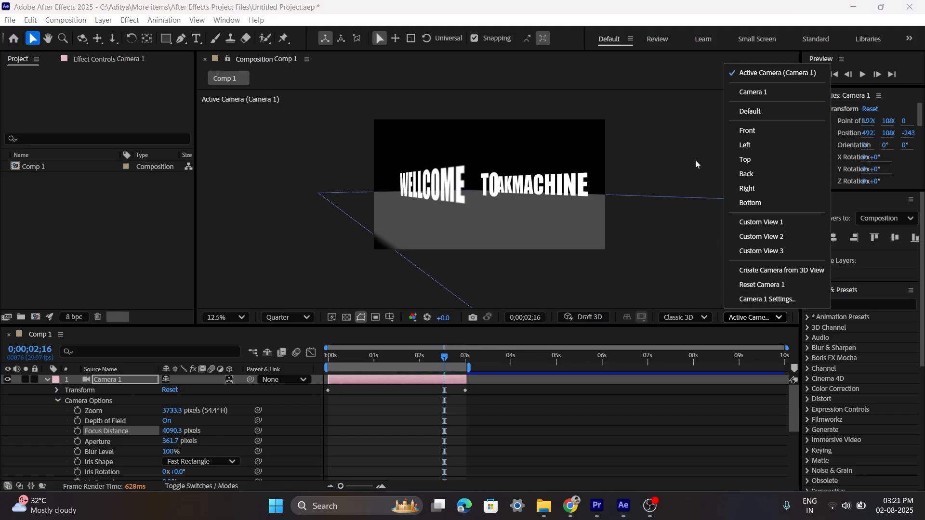
click(744, 160)
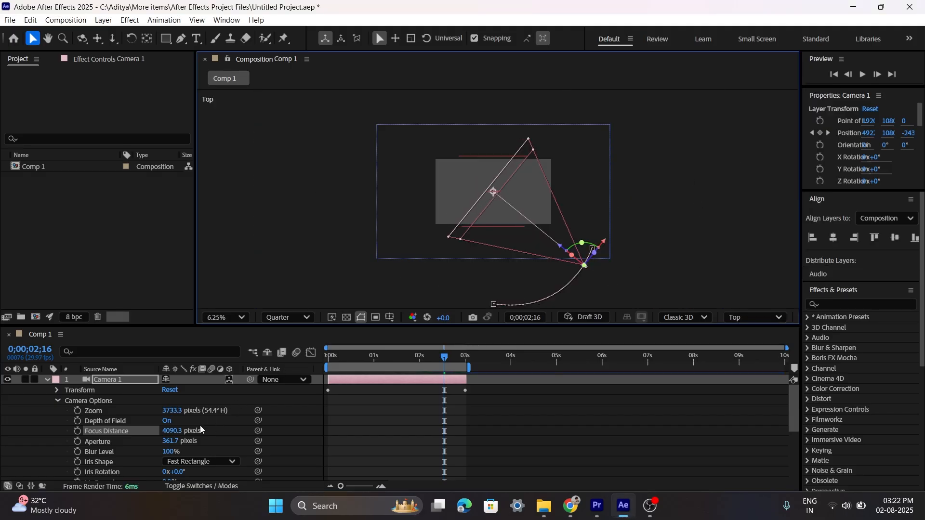
drag(169, 431, 234, 416)
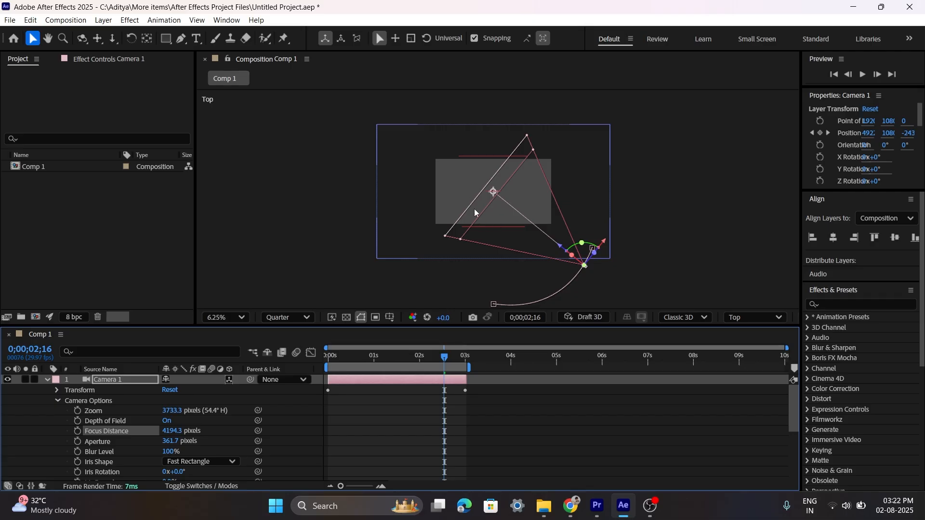
scroll(480, 199, up, 1)
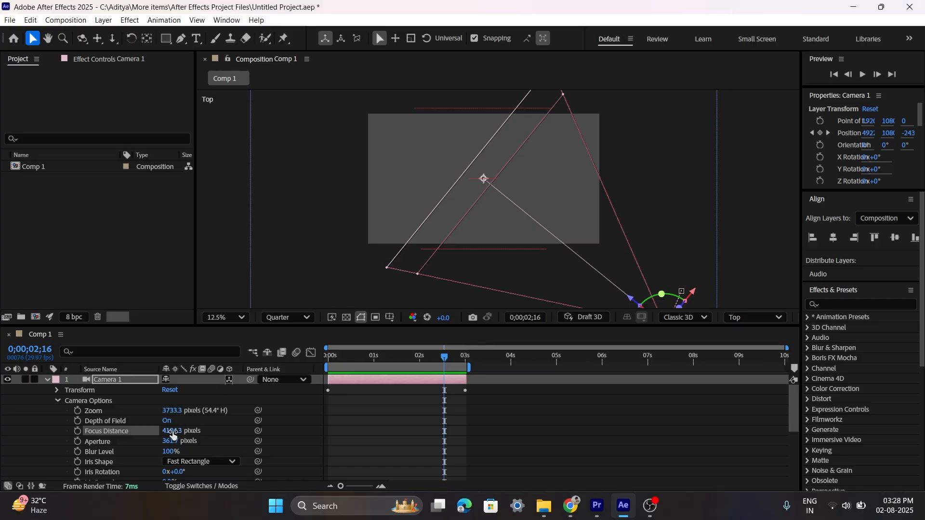
drag(174, 432, 2, 428)
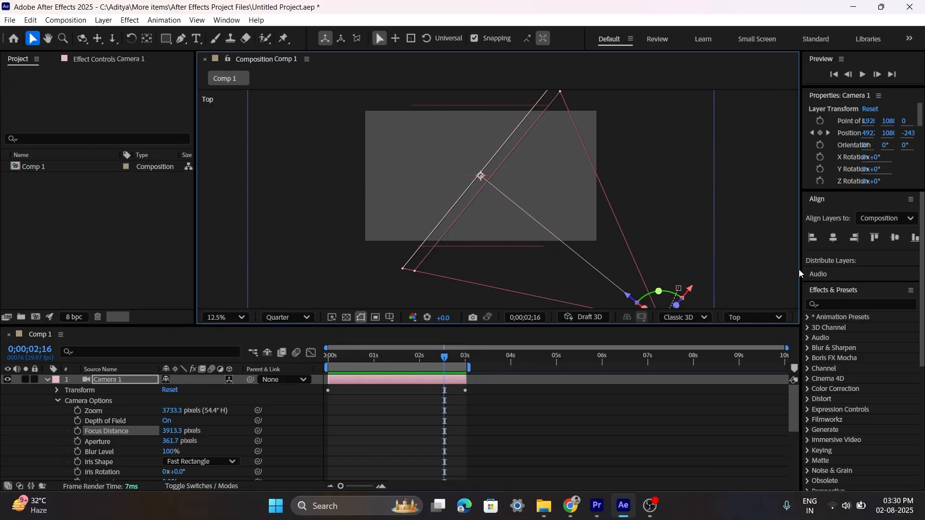
Widen the composition viewer and split it into 2 Views, leaving the Top view active beside the active camera view
drag(800, 270, 872, 269)
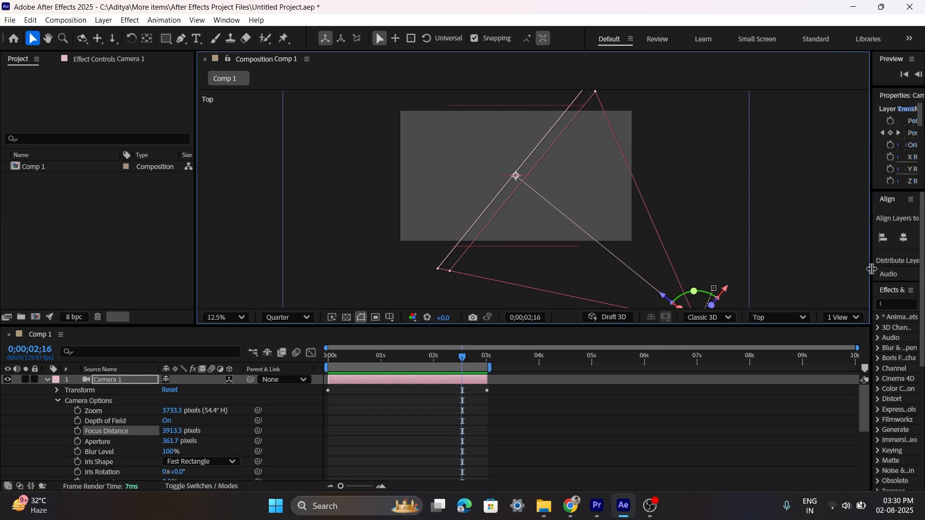
click(845, 319)
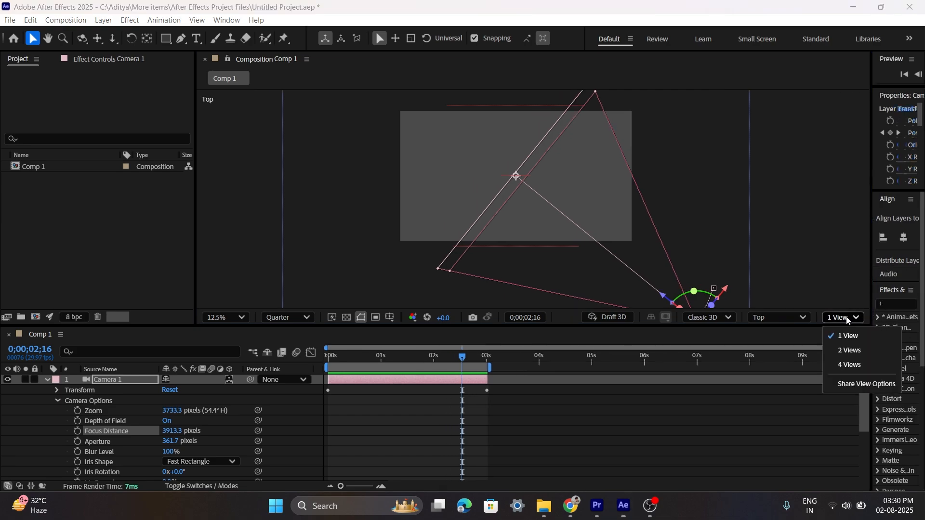
click(859, 352)
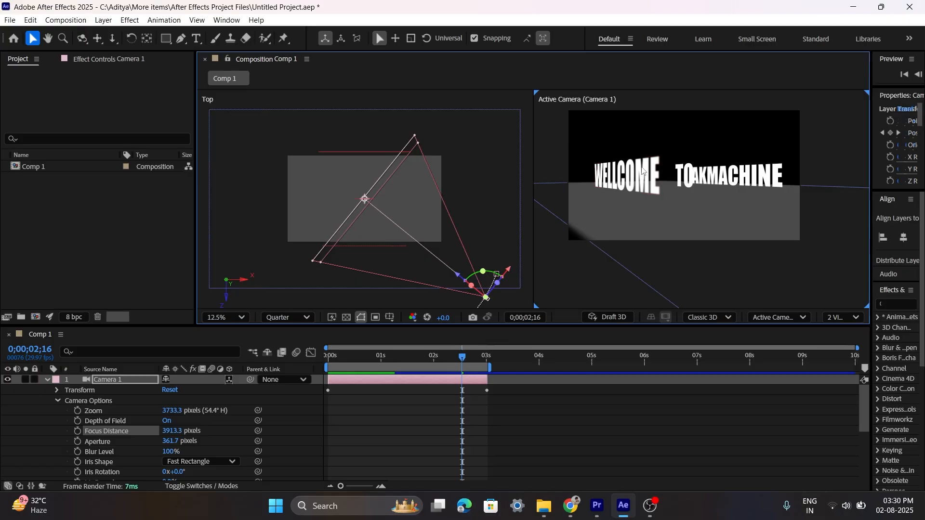
click(679, 123)
click(219, 124)
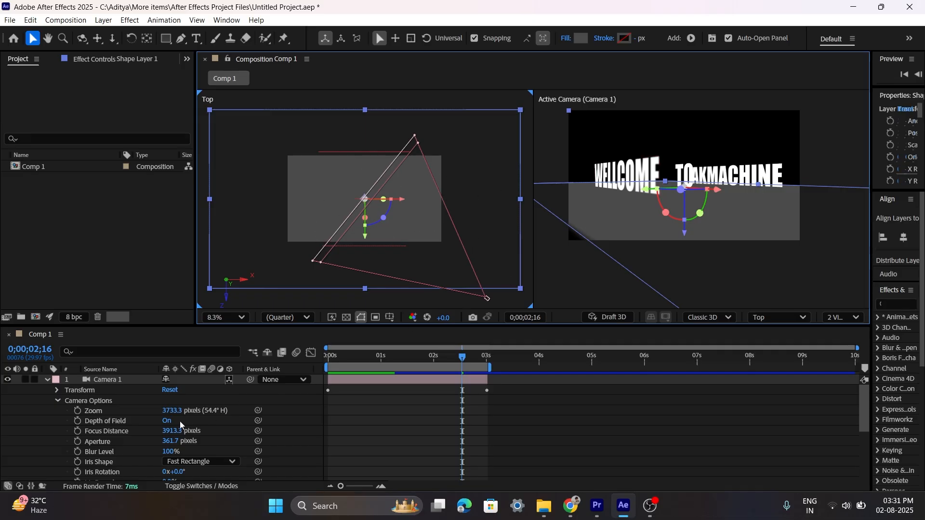
Set Camera 1's Aperture to 1018.7 pixels and inspect the blur on the text in the active camera view
click(123, 442)
drag(169, 441, 560, 438)
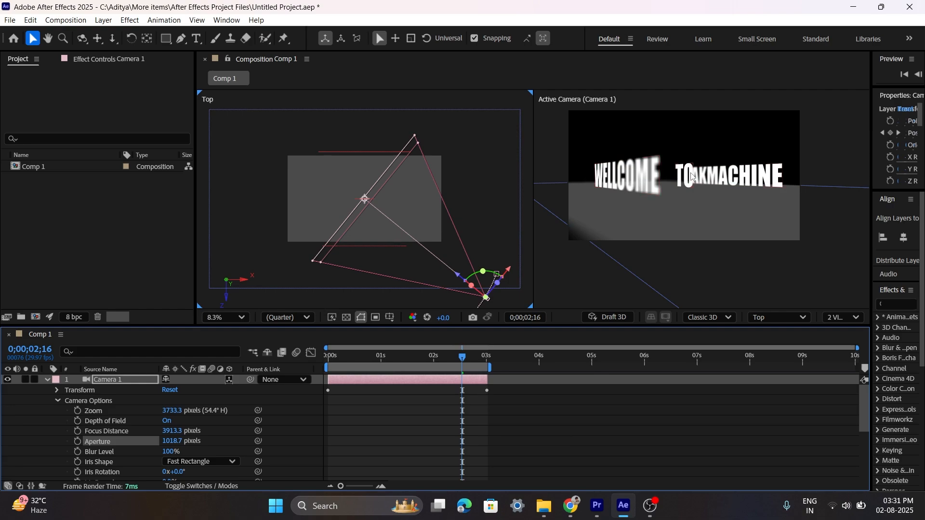
scroll(689, 178, up, 2)
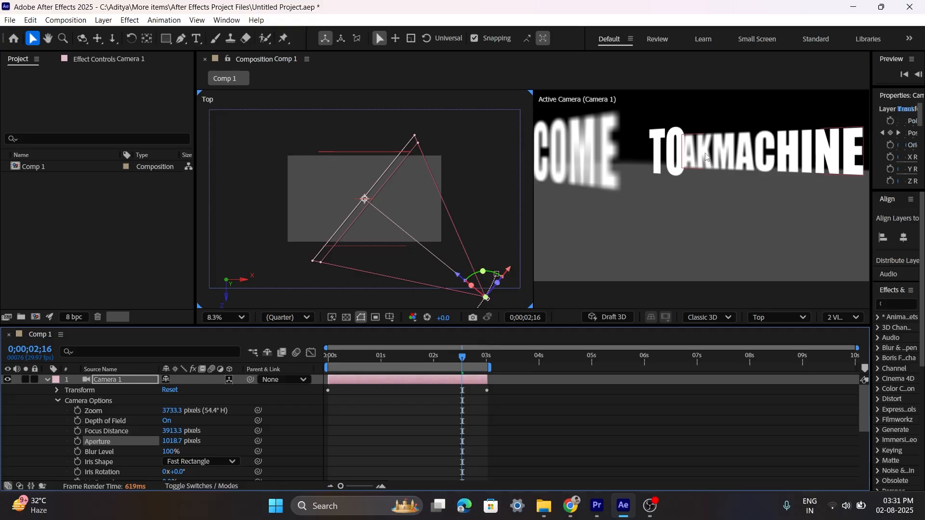
scroll(611, 150, down, 2)
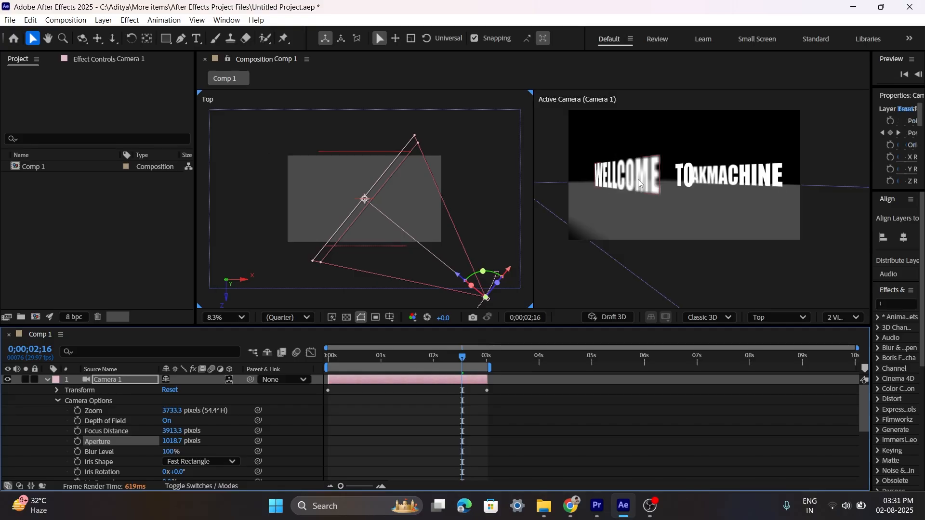
scroll(653, 170, up, 2)
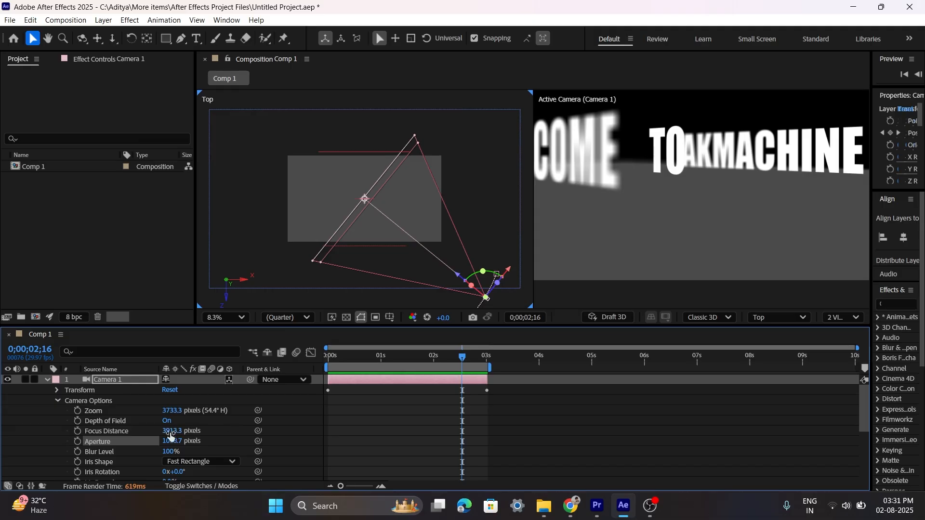
Test Camera 1's Focus Distance at 5079.3 pixels and at 2410.3 pixels, with the whole frame shown in the camera view
drag(171, 437, 851, 412)
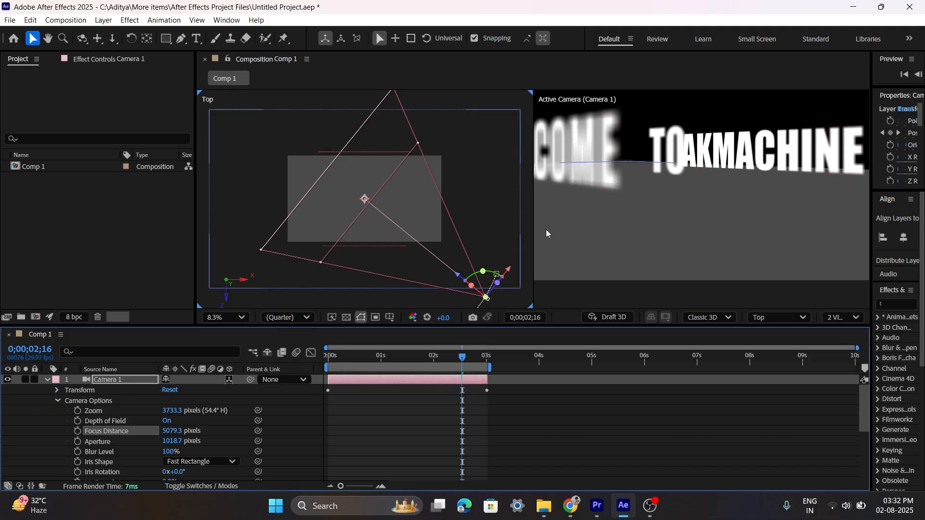
drag(166, 431, 34, 444)
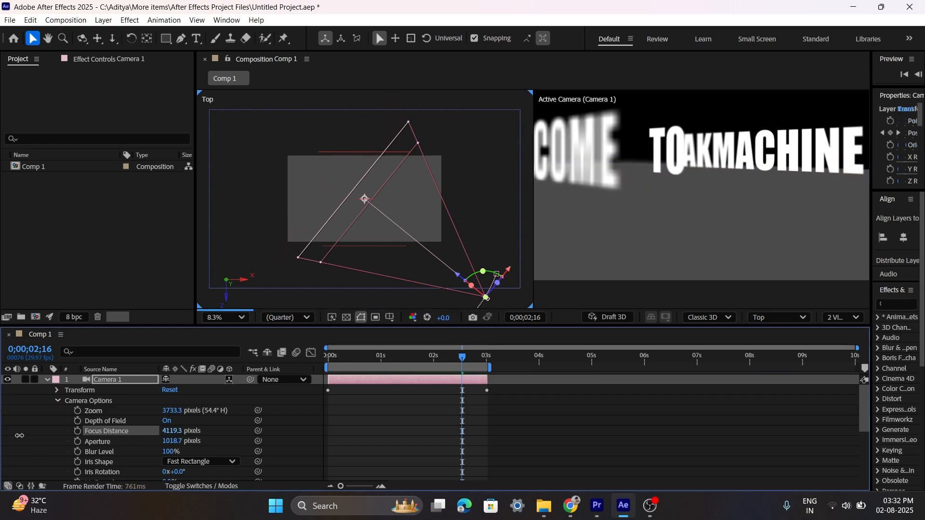
drag(182, 434, 103, 436)
scroll(606, 195, down, 1)
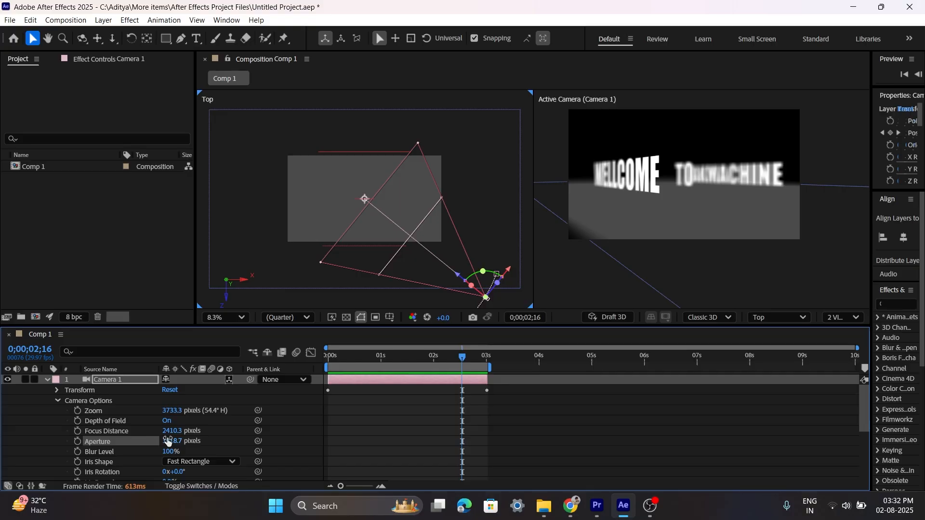
Set Camera 1's Focus Distance to 3812.3 pixels
click(137, 430)
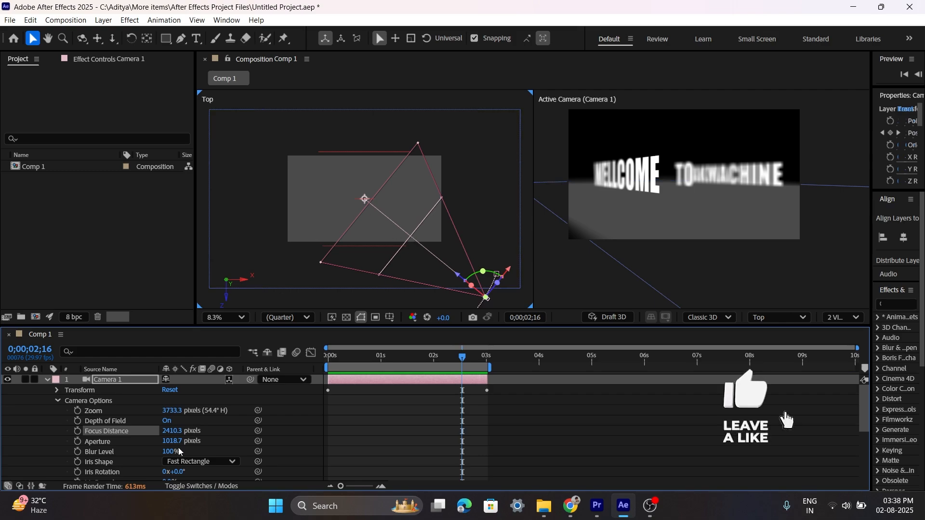
drag(172, 431, 225, 440)
drag(170, 433, 444, 437)
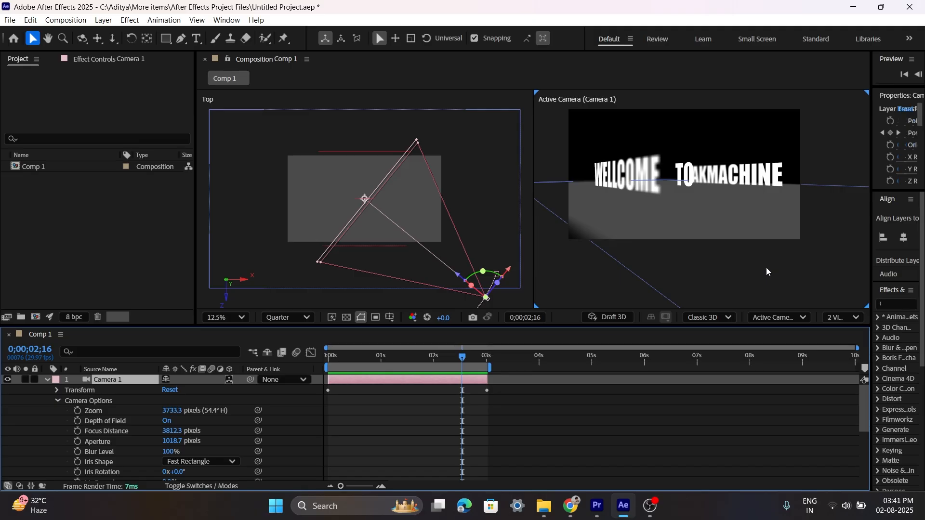
Change the composition's 3D renderer from Classic 3D to Advanced 3D
click(706, 318)
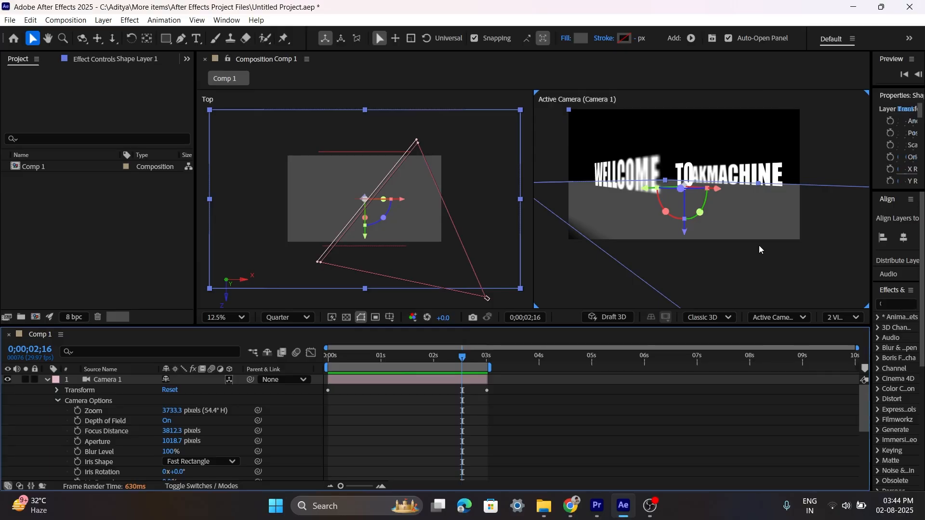
click(709, 321)
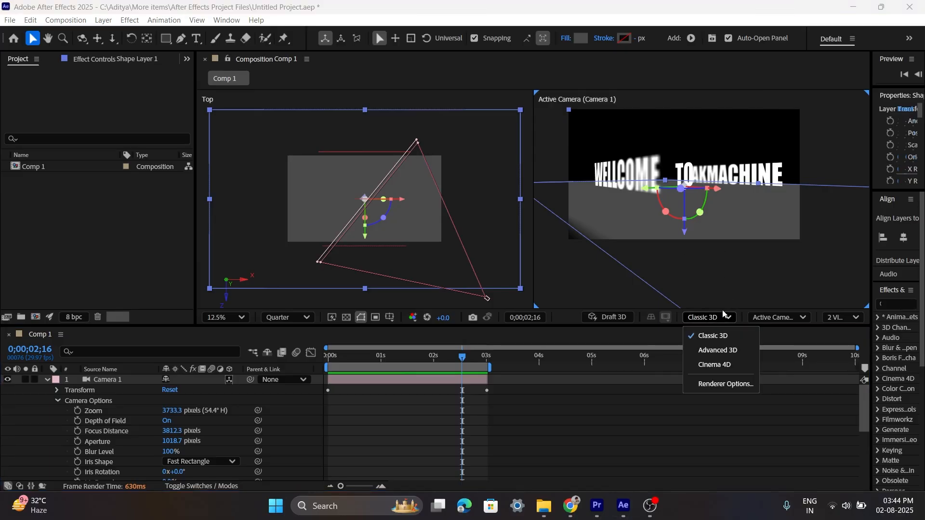
click(709, 351)
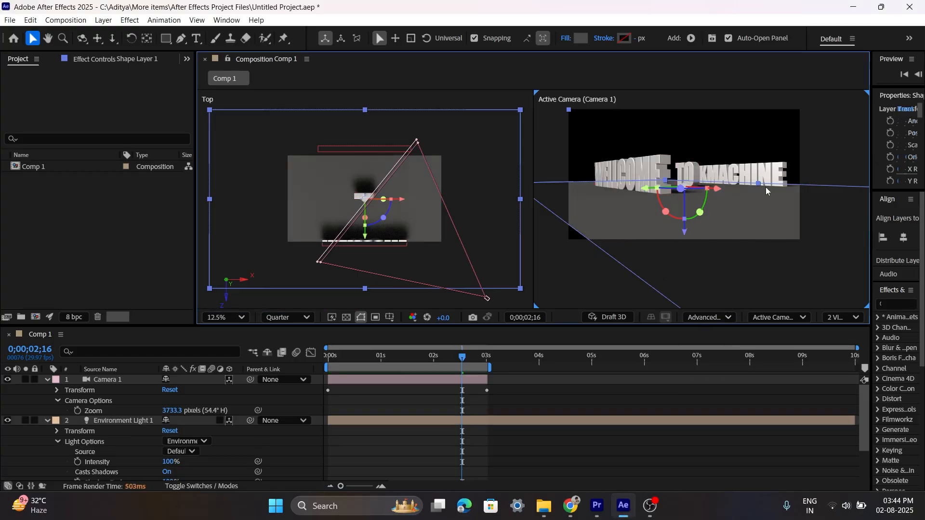
Move the current time to 0;00;02;27 and change the Top view to the Left view
key(period)
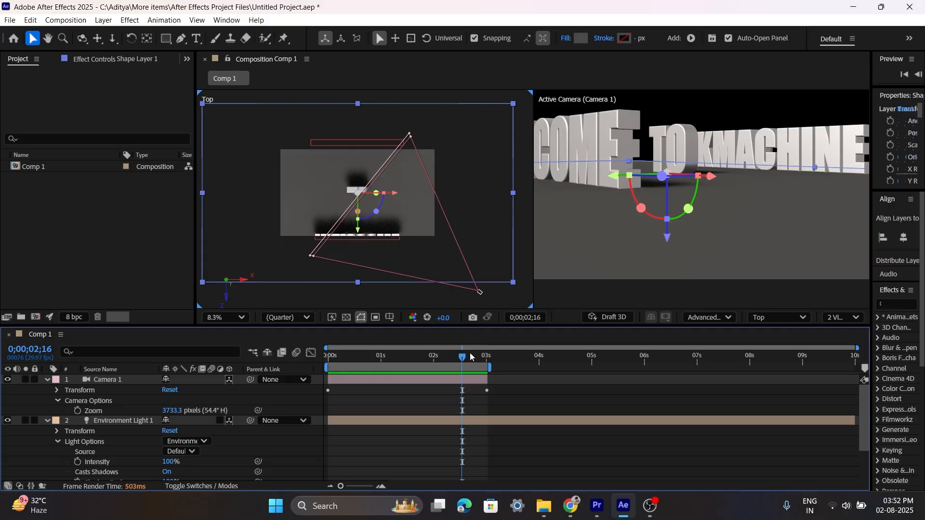
drag(462, 356, 481, 359)
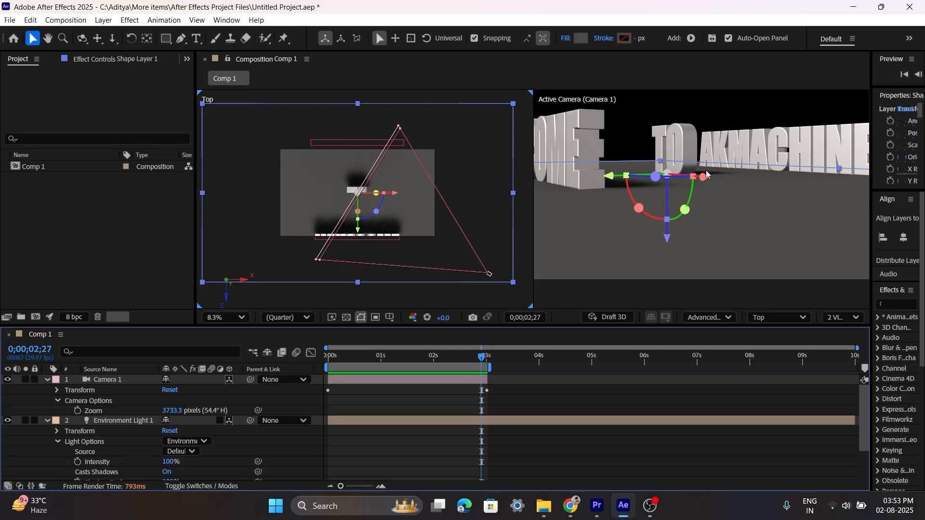
click(792, 316)
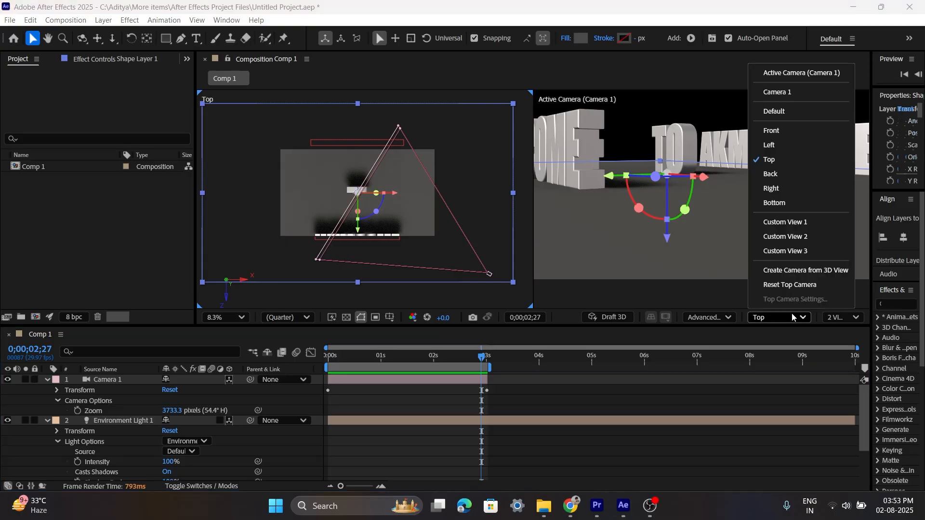
click(752, 140)
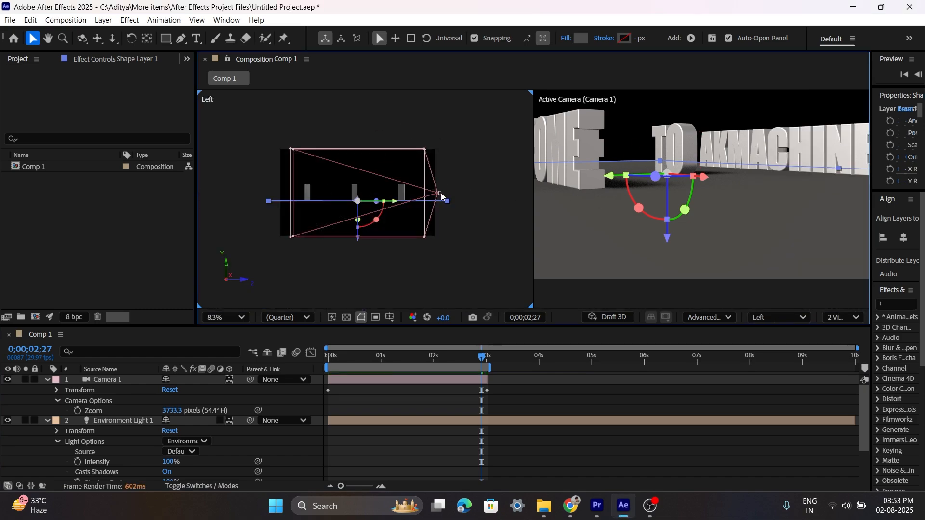
Select Camera 1 in the Left view and raise it well above the text layers at 0;00;03;00
scroll(375, 175, up, 1)
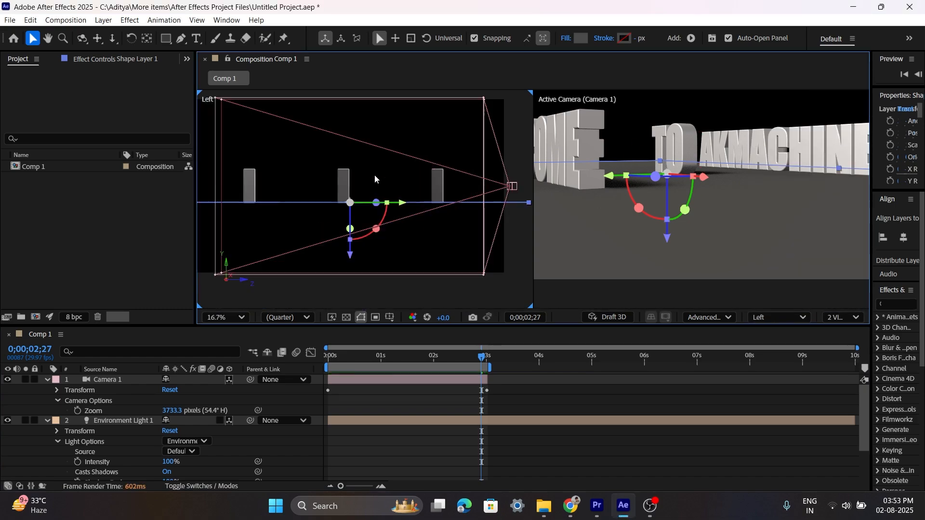
scroll(368, 186, down, 1)
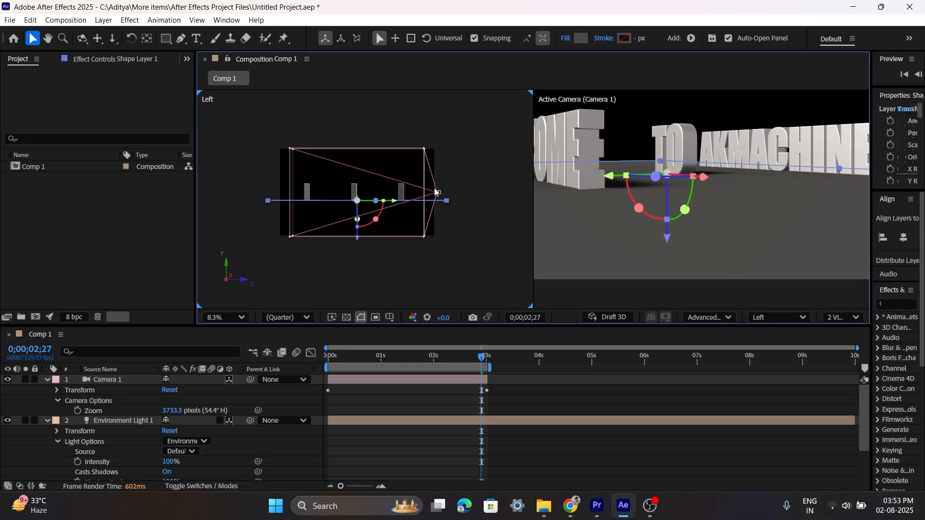
scroll(436, 186, up, 1)
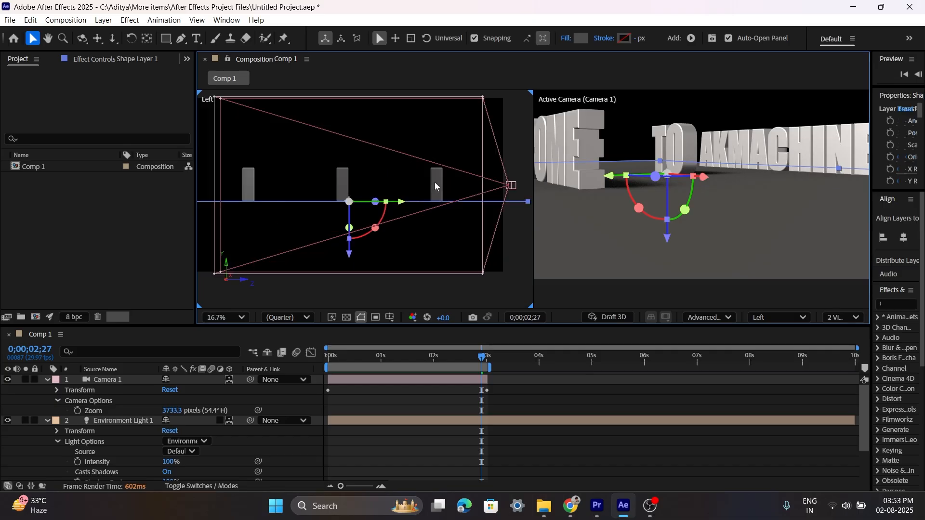
click(509, 185)
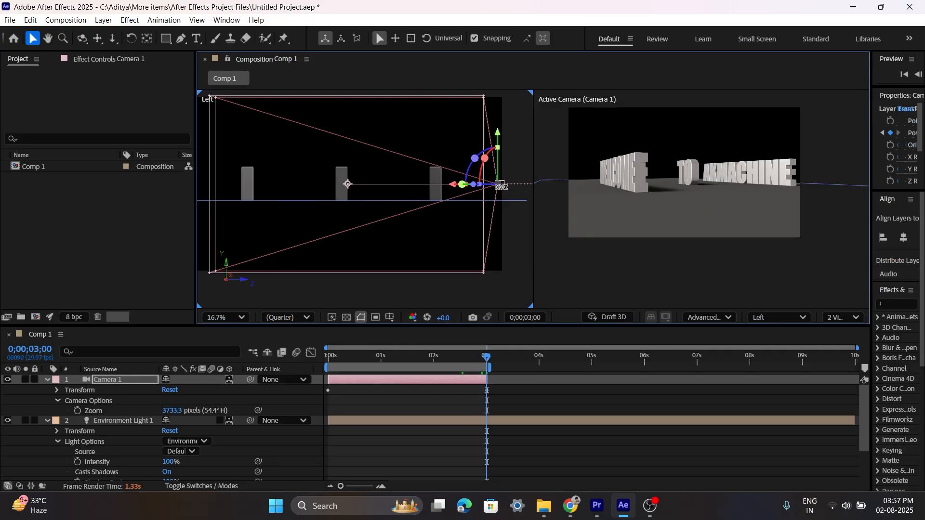
drag(501, 185, 501, 122)
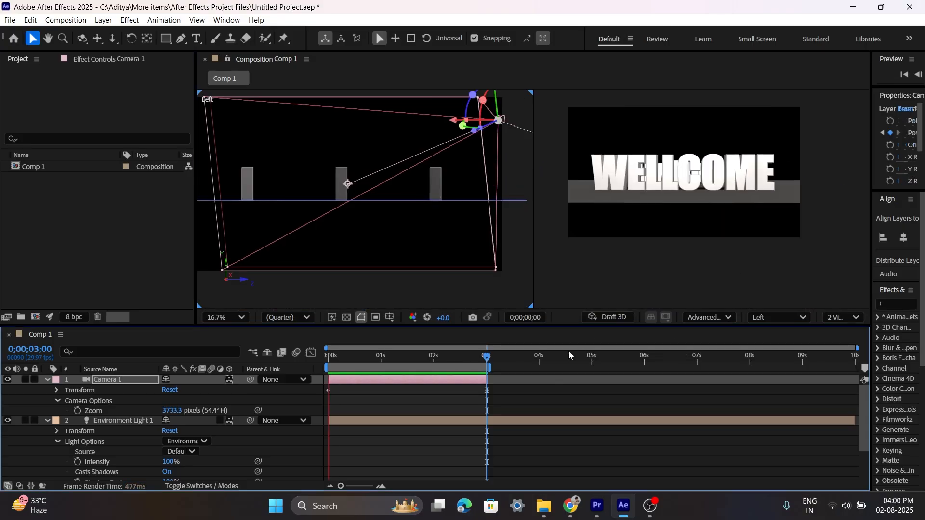
Raise Camera 1 well above the text layers in the Left view at 0;00;00;00
click(488, 360)
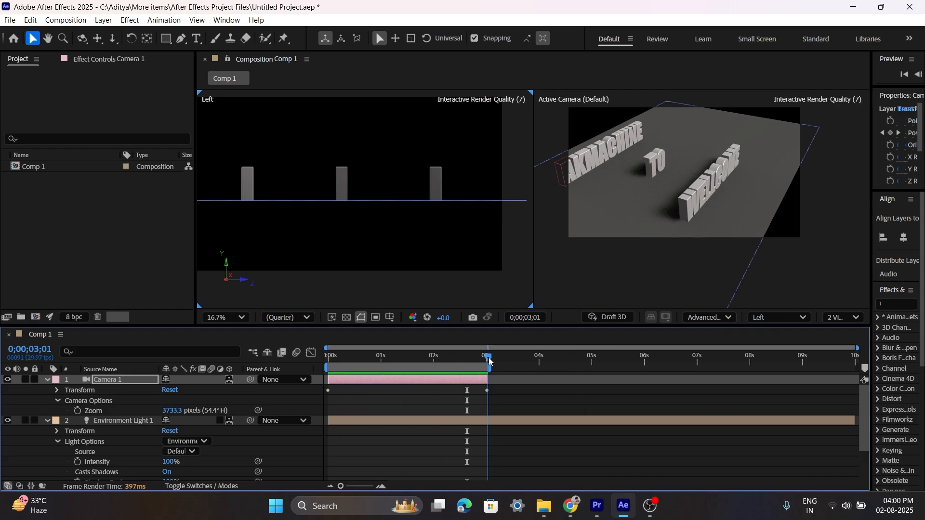
click(486, 360)
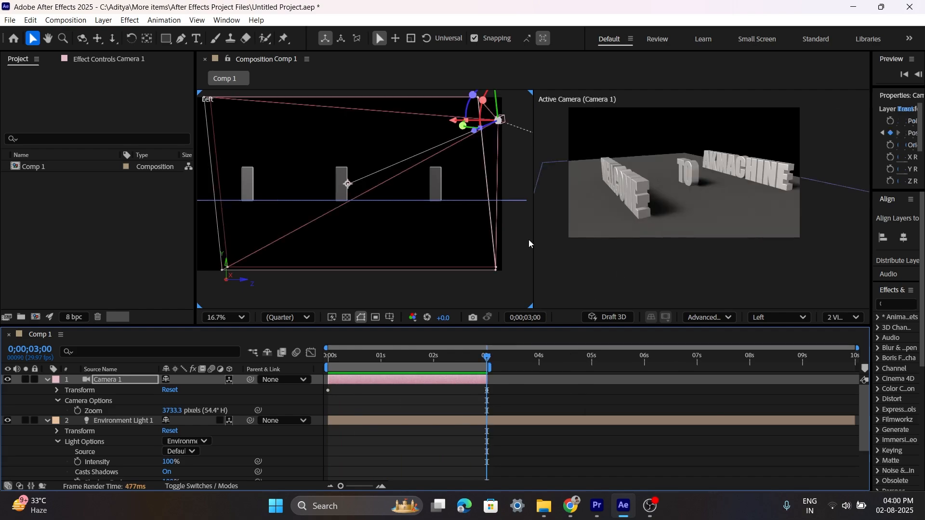
drag(479, 362, 328, 362)
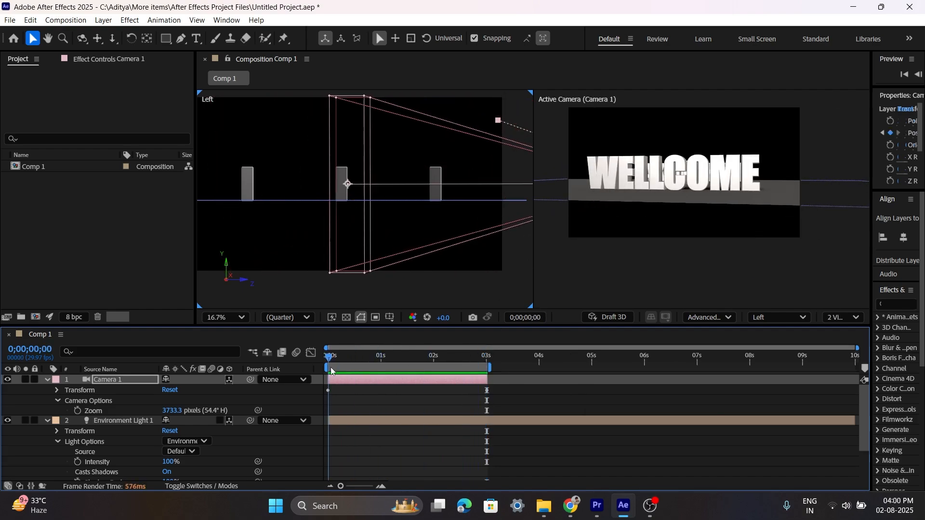
scroll(381, 231, down, 4)
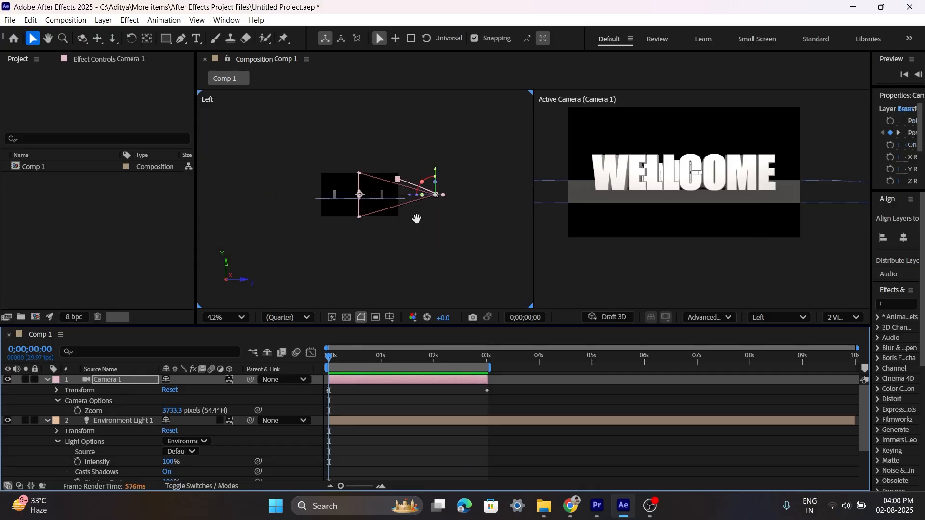
key(h)
key(v)
scroll(395, 208, up, 2)
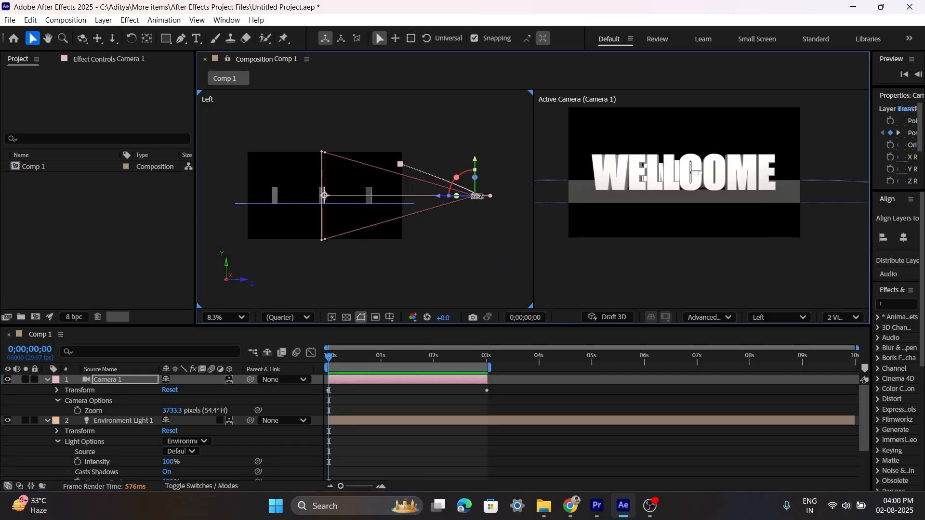
drag(475, 191, 476, 118)
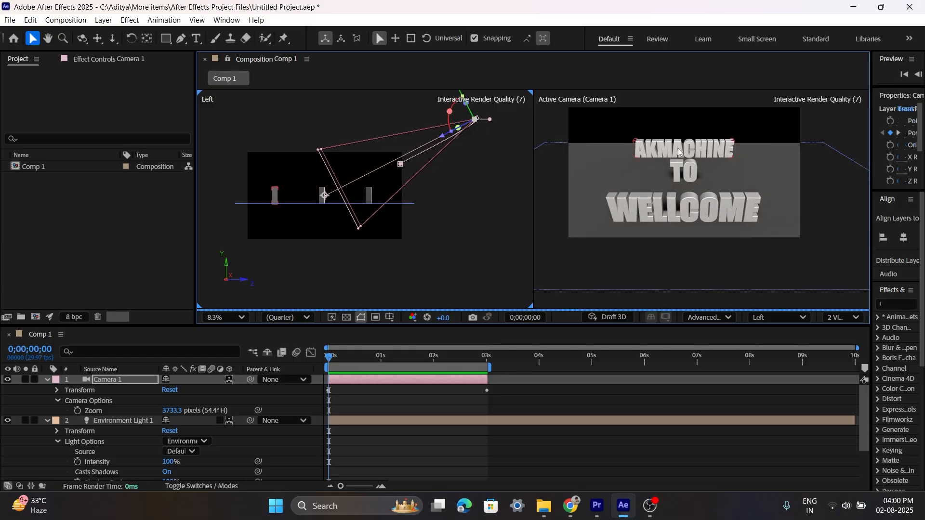
Preview the camera animation from the start of the composition
click(331, 358)
drag(332, 357, 328, 357)
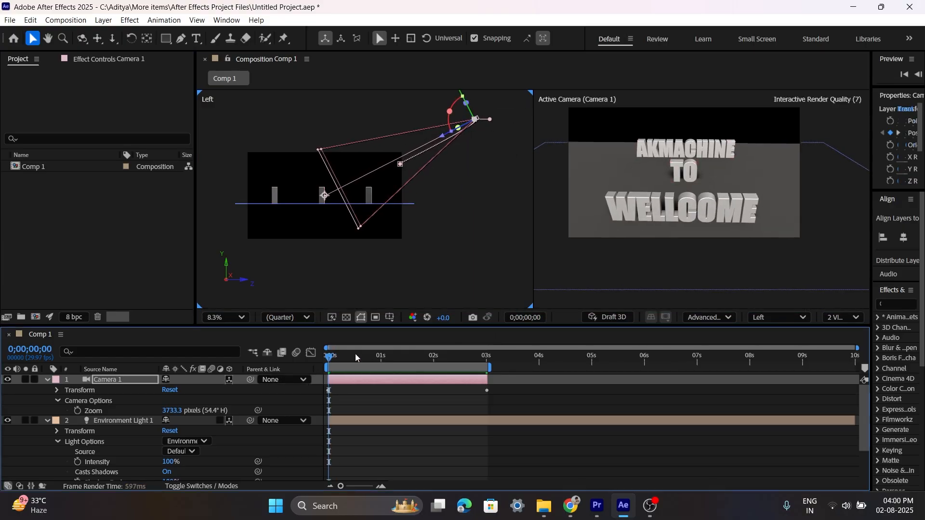
key(space)
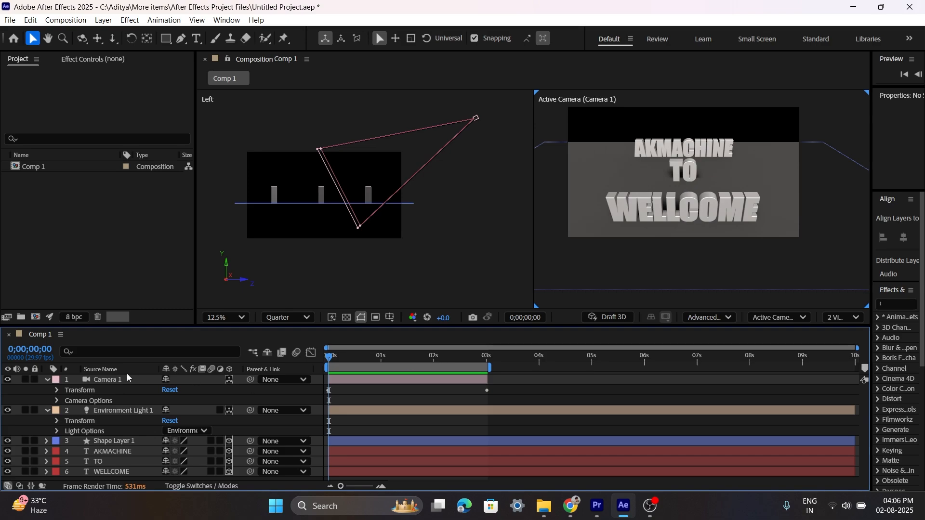
Pre-compose all six layers as Pre-comp 1, moving all attributes into the new composition
click(47, 380)
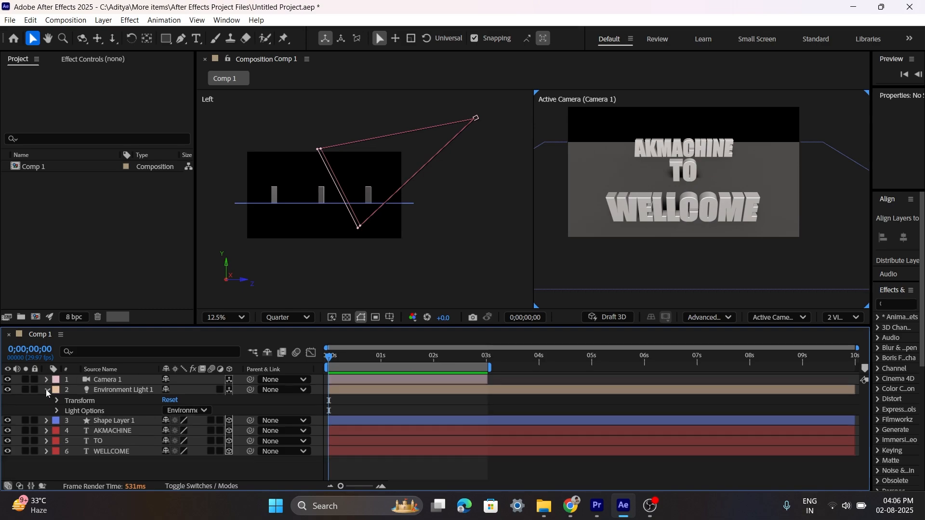
click(48, 389)
drag(86, 442, 117, 379)
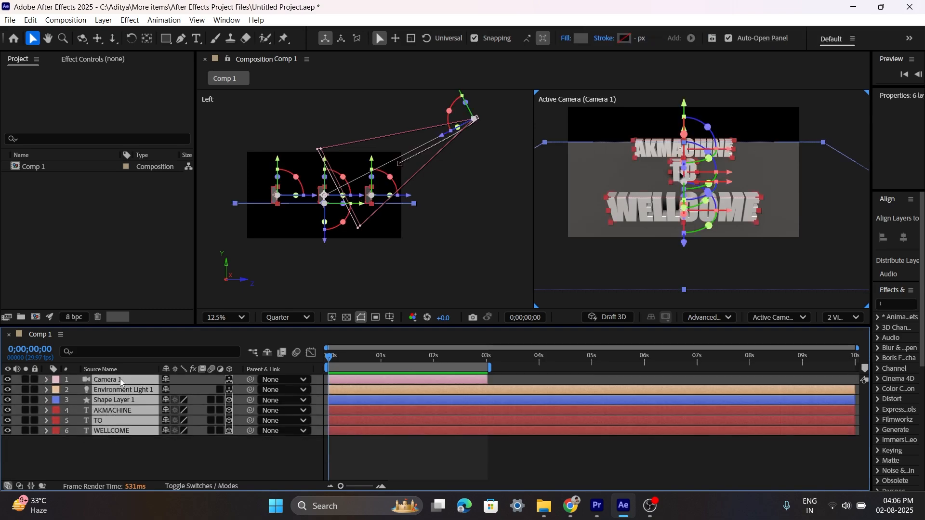
right_click(122, 382)
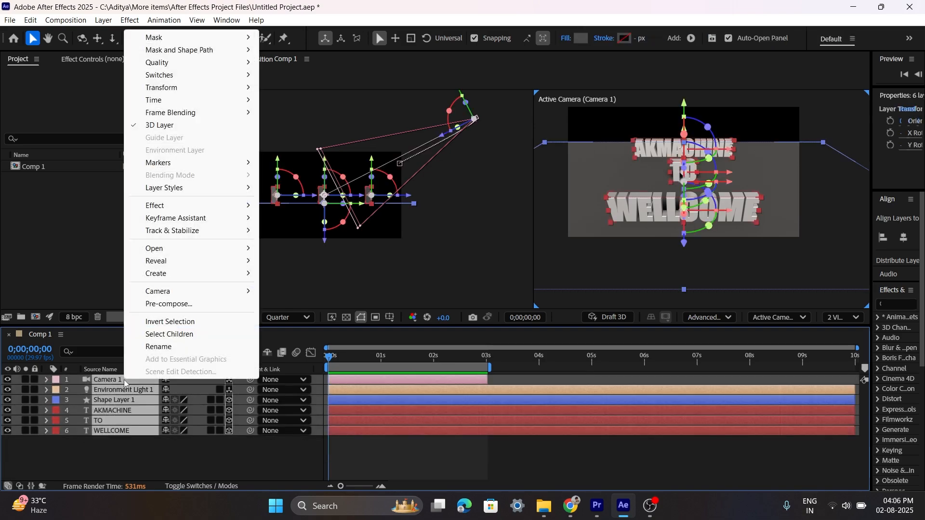
click(145, 303)
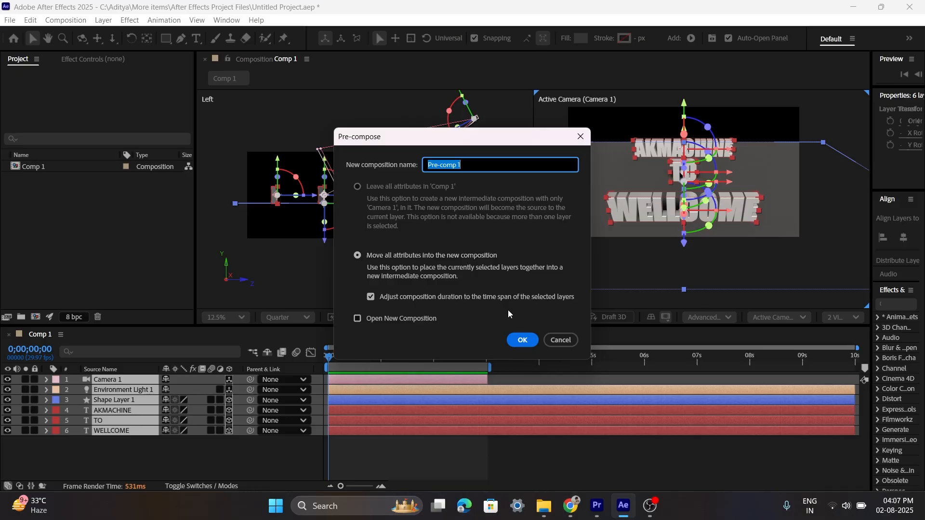
click(523, 340)
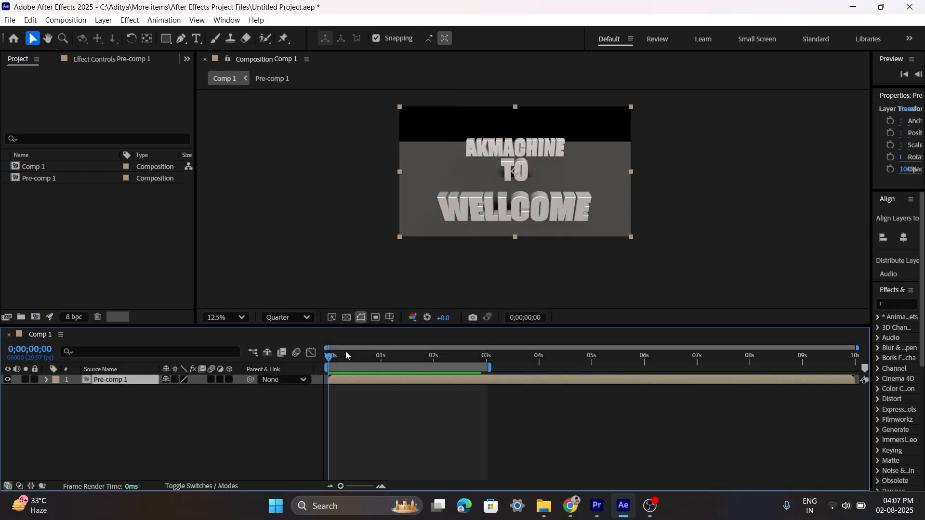
Play Comp 1 from the beginning to review the pre-composed animation, stopping at 0;00;02;18
key(space)
key(space)
mouse_move(329, 357)
mouse_down()
mouse_move(461, 357)
mouse_move(323, 361)
mouse_up()
key(space)
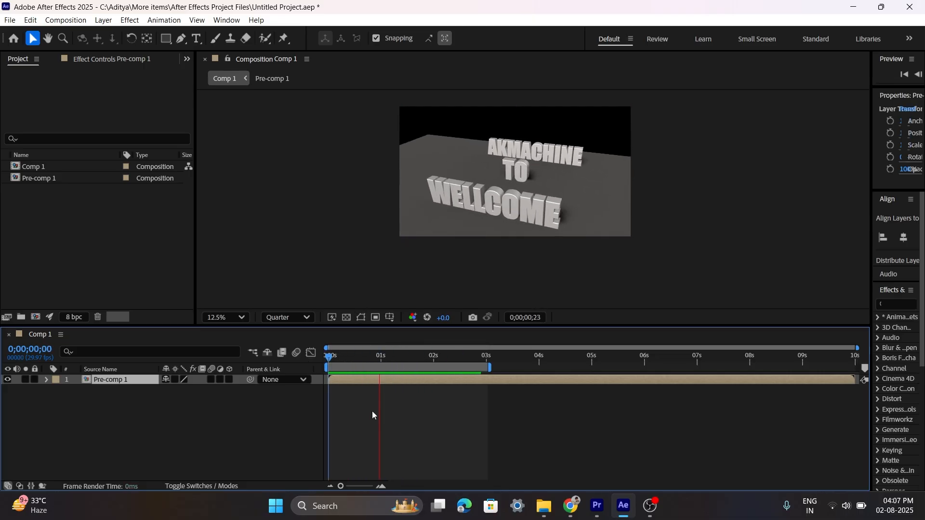
click(796, 236)
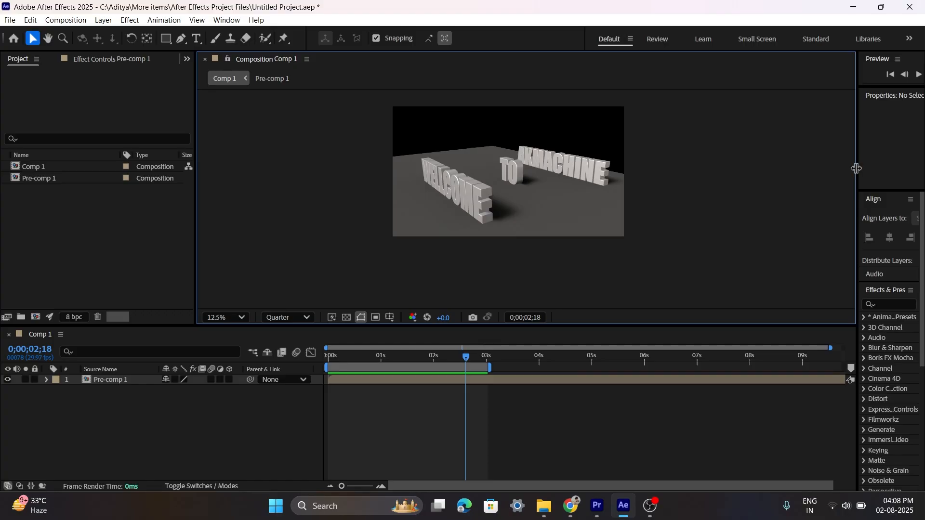
Apply the 3D Channel Extract effect to the Pre-comp 1 layer
drag(857, 171, 762, 172)
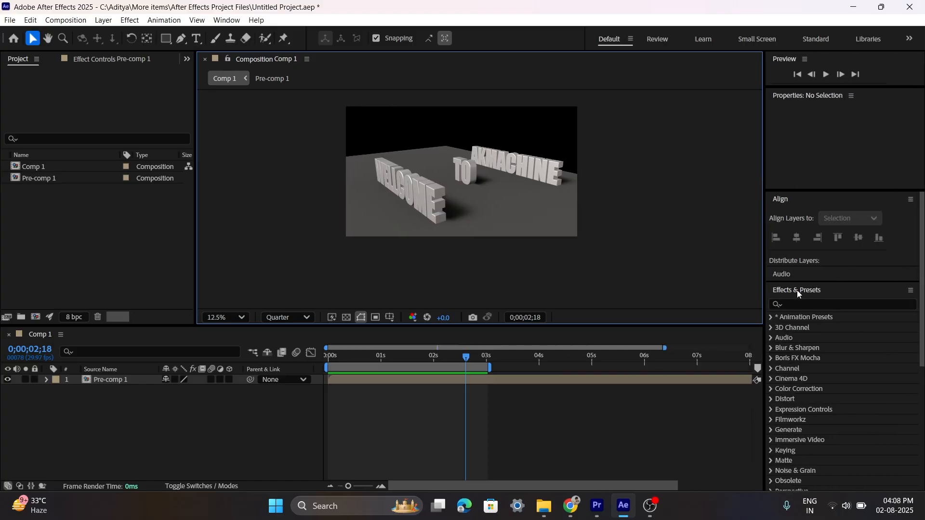
click(808, 303)
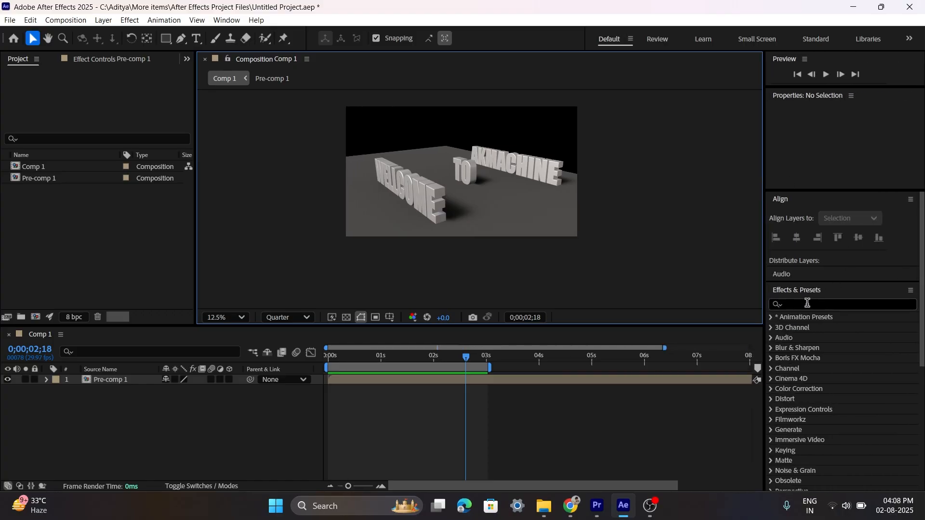
click(770, 328)
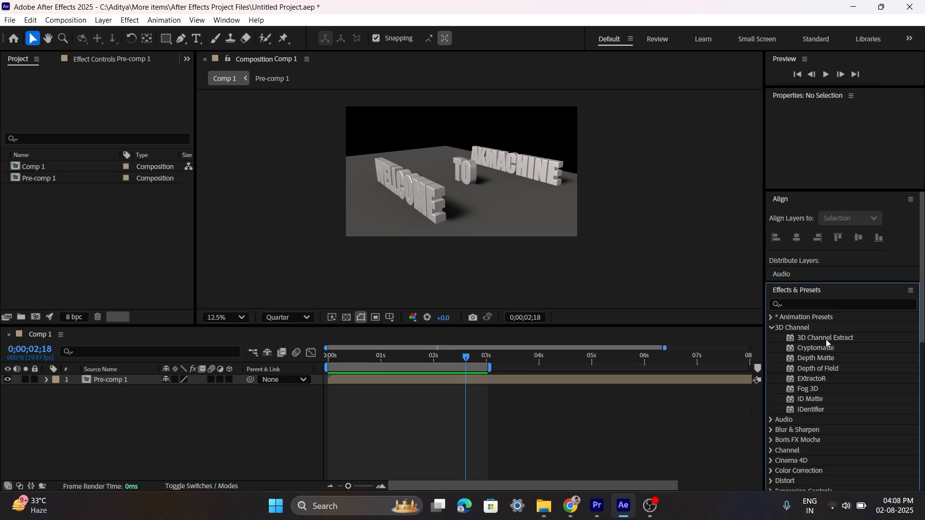
drag(826, 339, 456, 163)
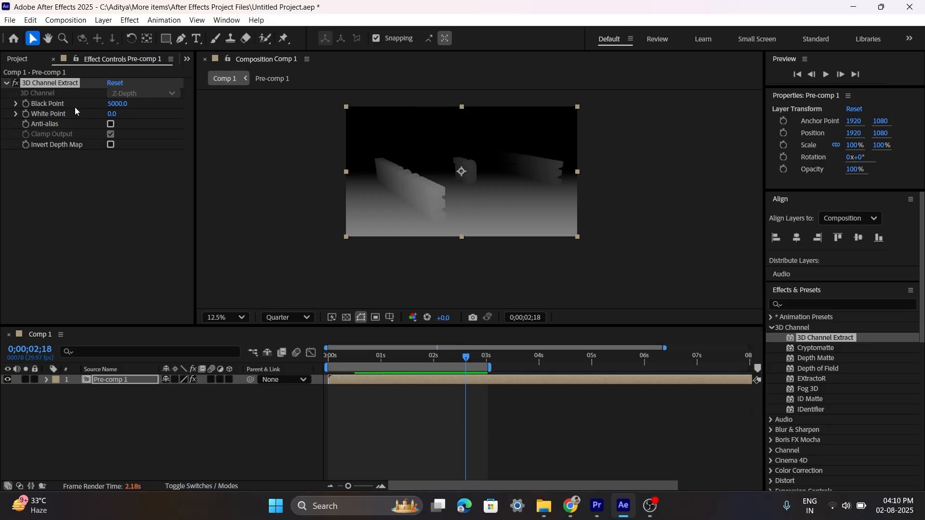
Adjust 3D Channel Extract's depth range to a Black Point of 2816.3 and a White Point of 4449.0
click(59, 107)
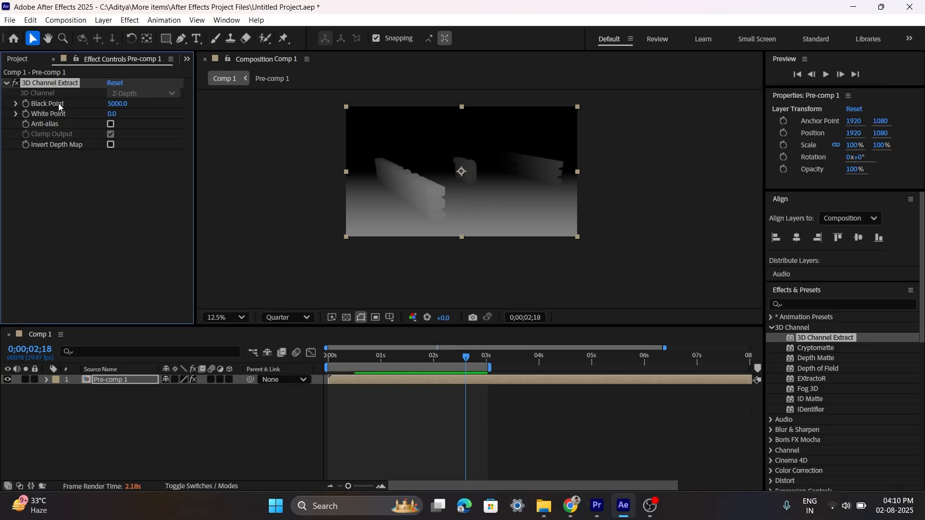
click(15, 104)
click(16, 140)
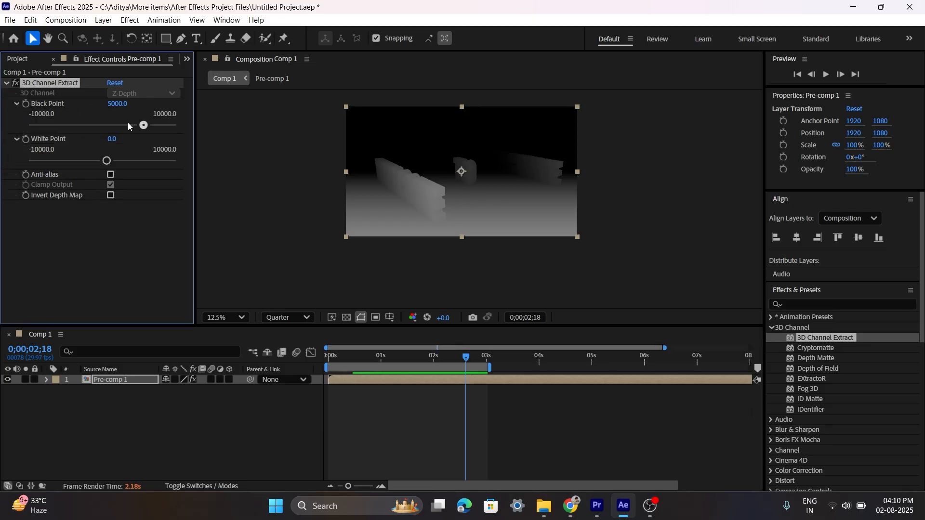
drag(143, 125, 115, 125)
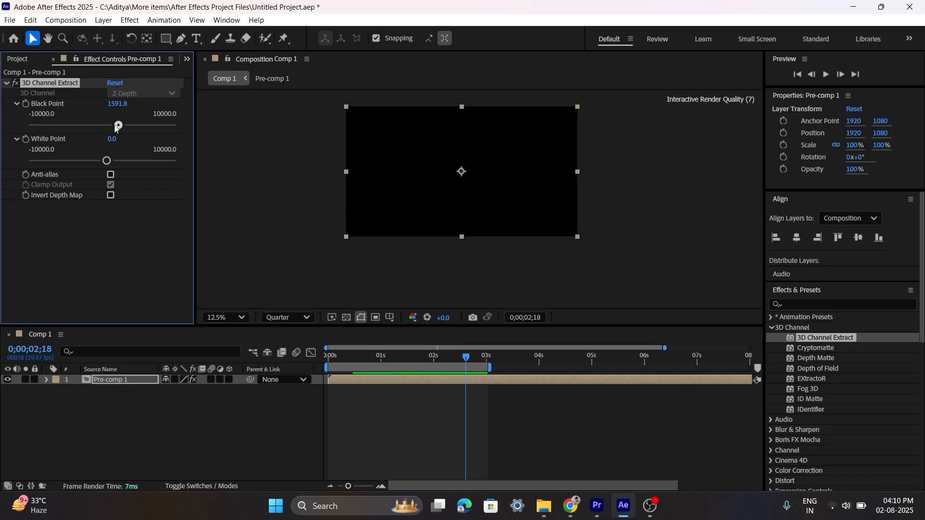
drag(109, 164, 153, 165)
drag(119, 126, 112, 126)
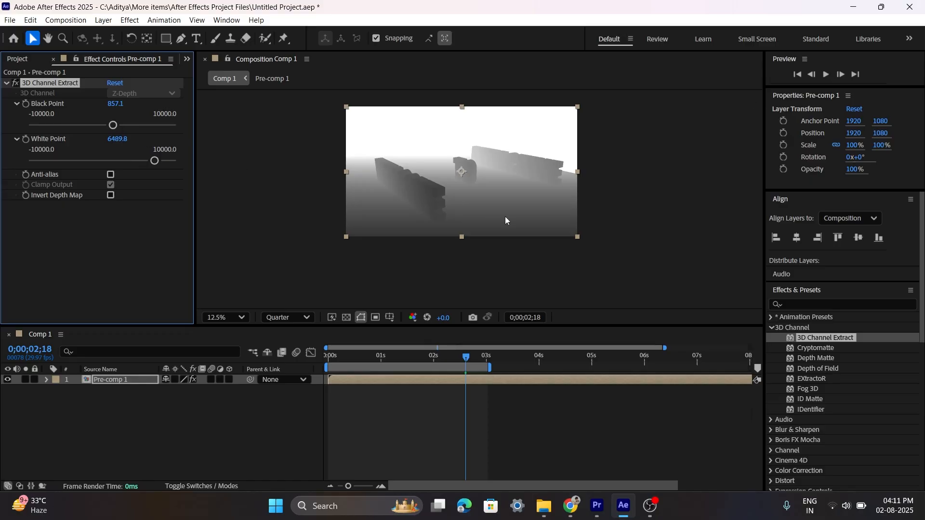
drag(156, 165, 139, 162)
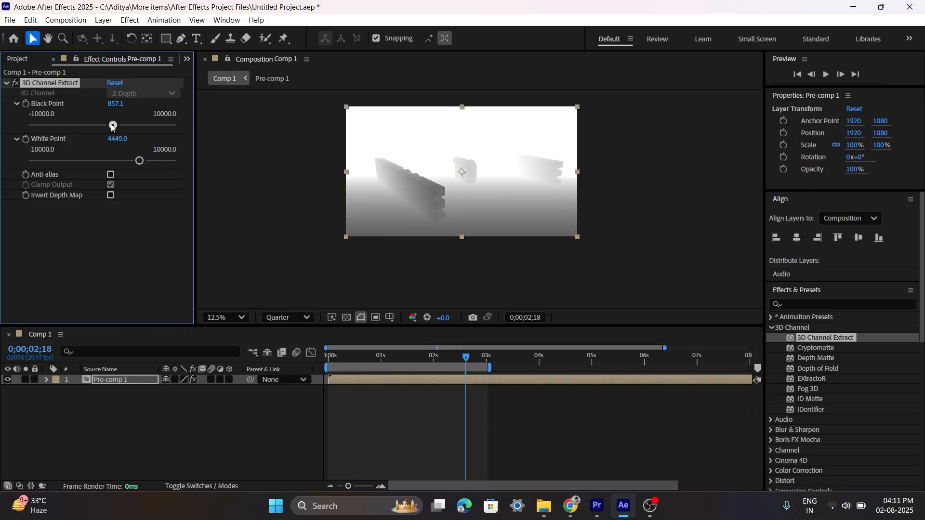
drag(114, 125, 127, 125)
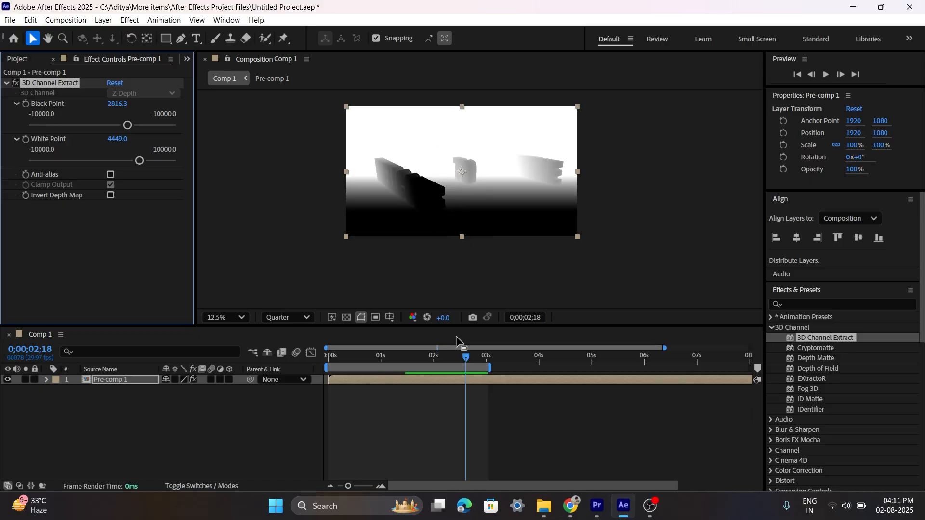
At 0;00;00;00, duplicate the Pre-comp 1 layer and remove 3D Channel Extract from the upper copy
drag(466, 364, 342, 360)
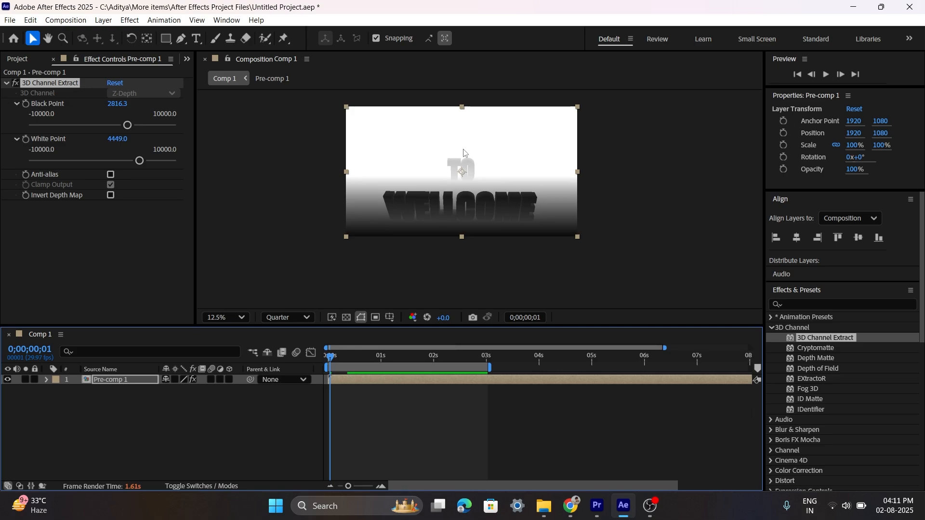
mouse_move(339, 357)
mouse_down()
mouse_move(440, 359)
mouse_move(328, 357)
mouse_up()
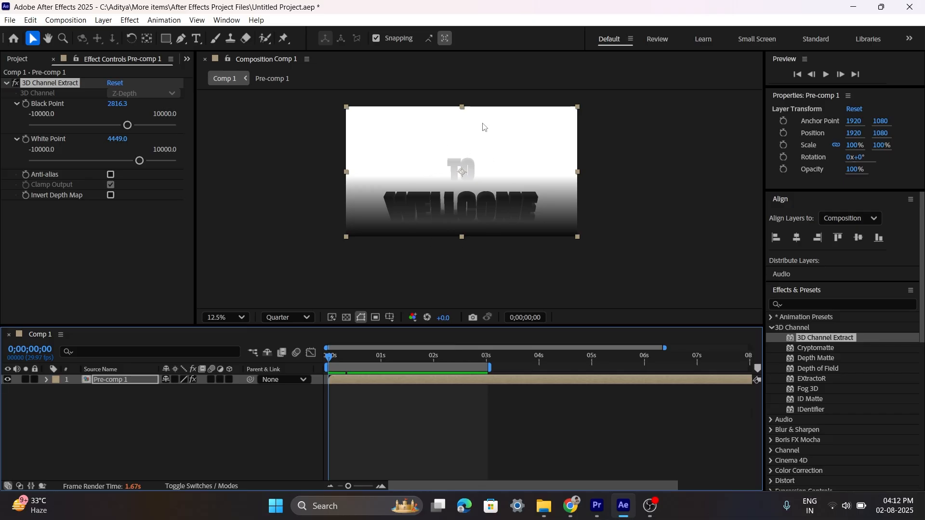
click(123, 381)
key(ctrl+d)
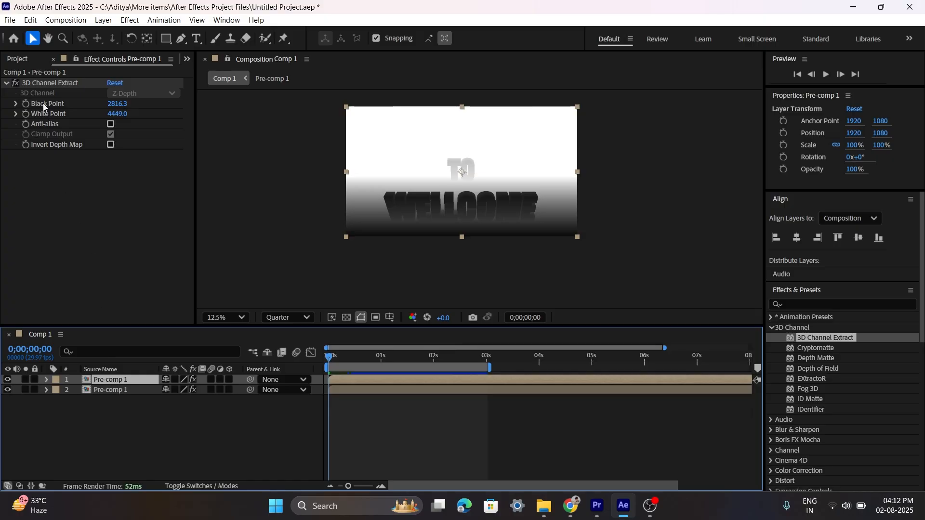
click(54, 83)
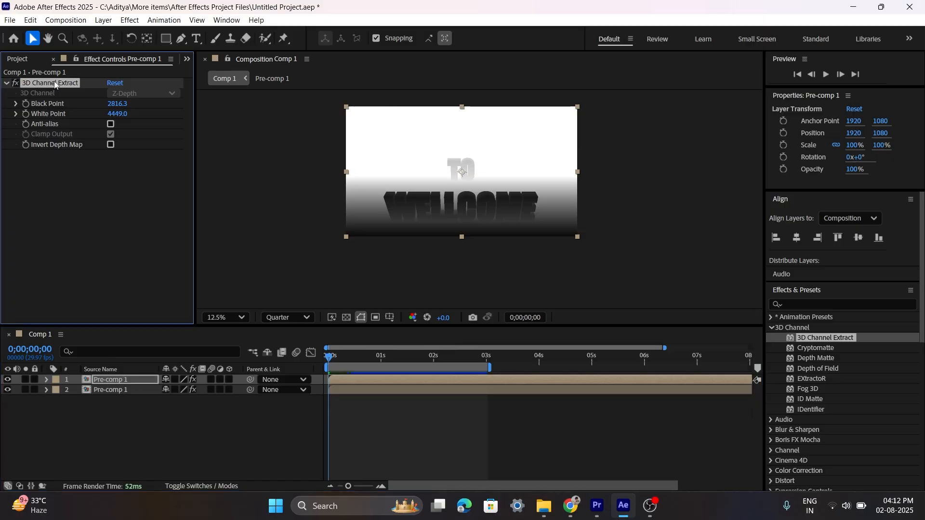
key(Delete)
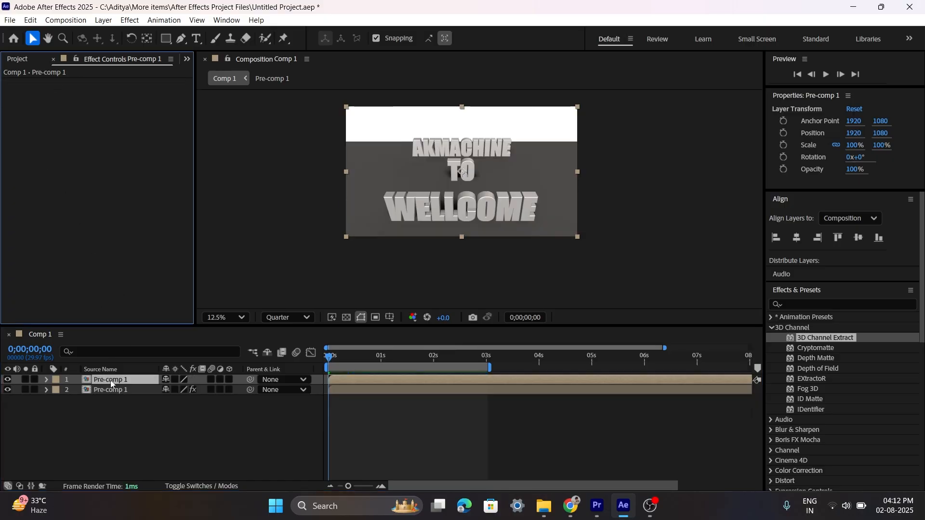
Add a new adjustment layer above the two Pre-comp 1 layers
click(114, 392)
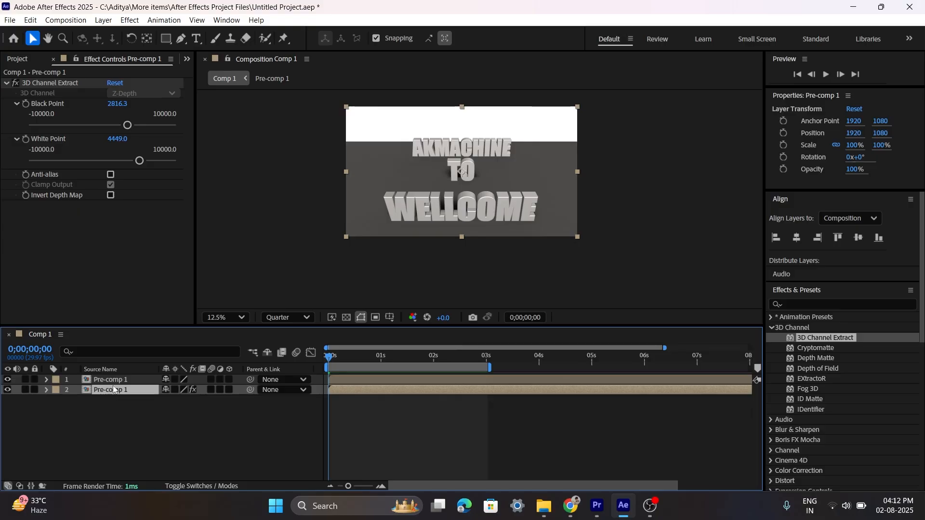
click(112, 381)
click(128, 436)
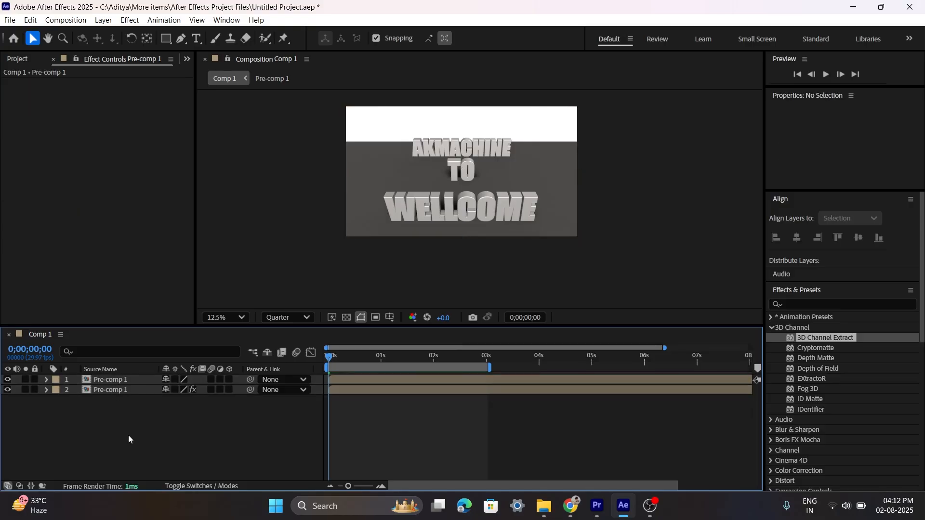
right_click(161, 435)
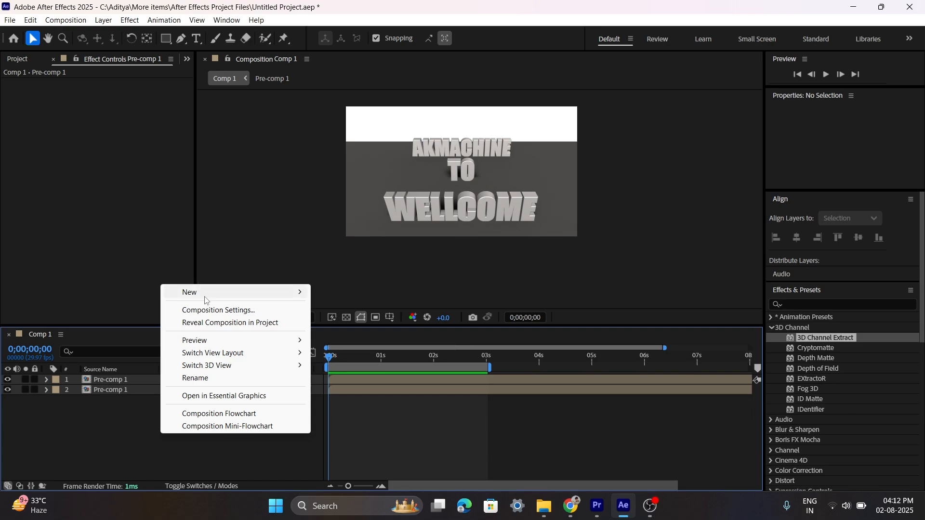
mouse_move(207, 295)
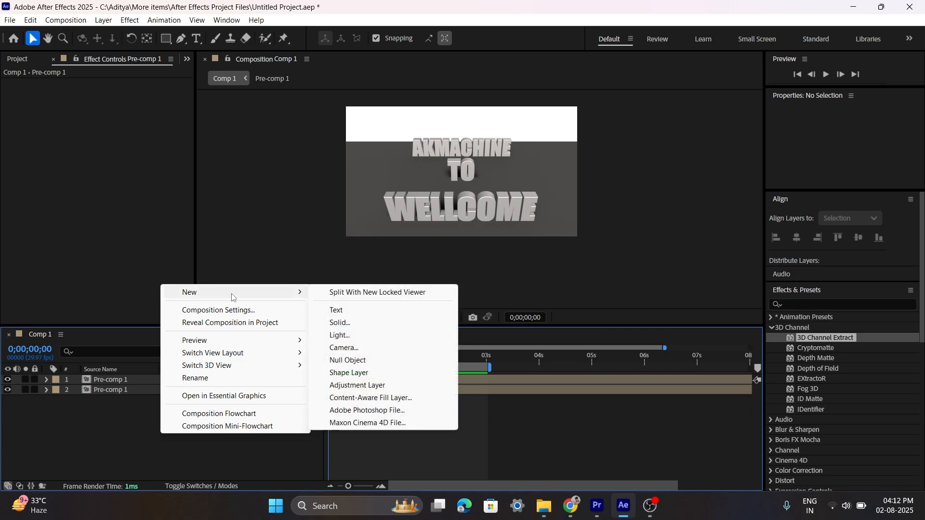
click(339, 387)
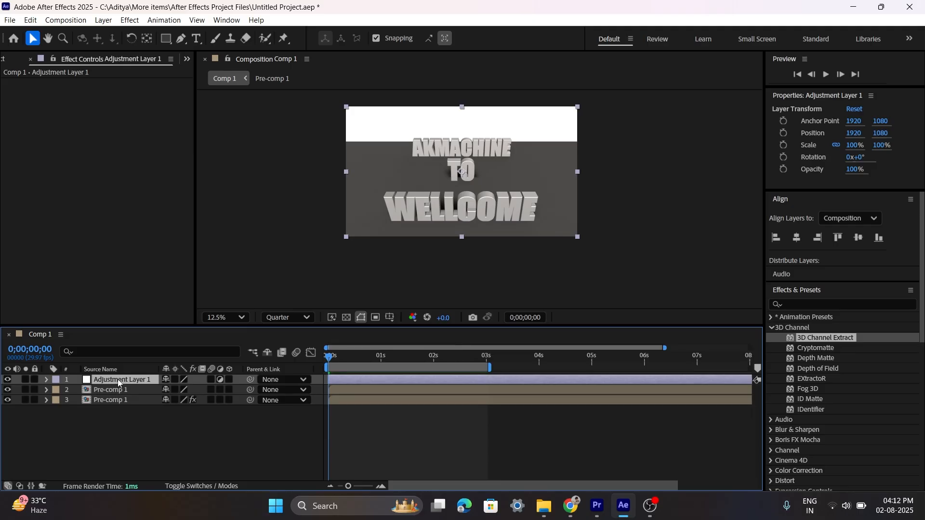
Apply the Camera Lens Blur effect from the Blur & Sharpen category to Adjustment Layer 1
click(809, 303)
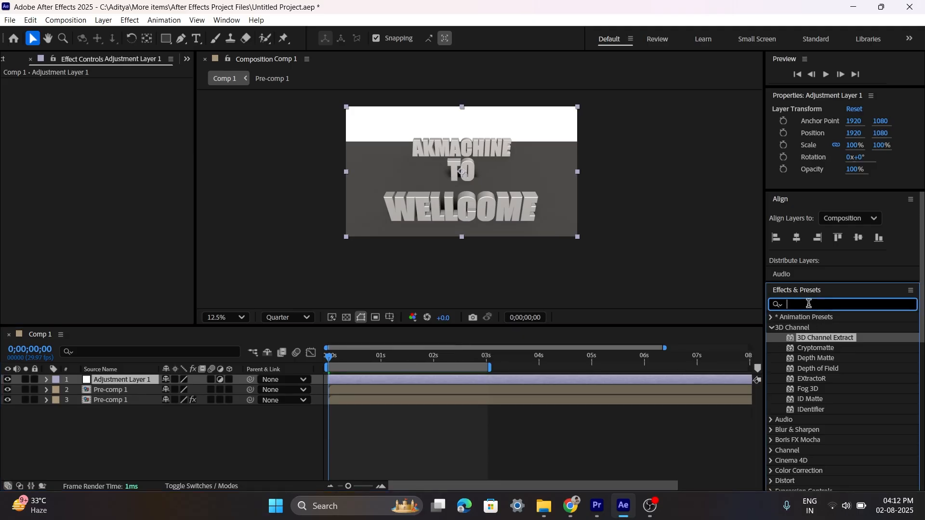
click(771, 429)
scroll(771, 430, down, 2)
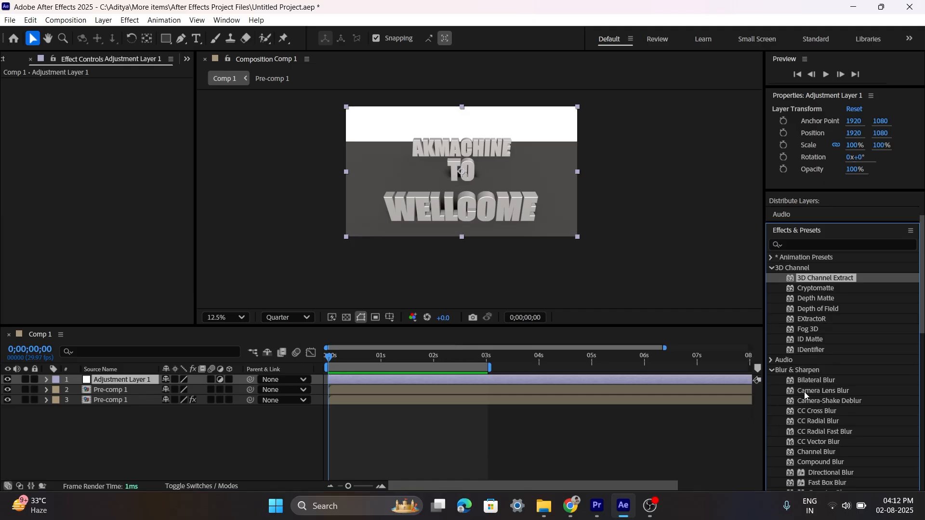
drag(811, 392, 114, 380)
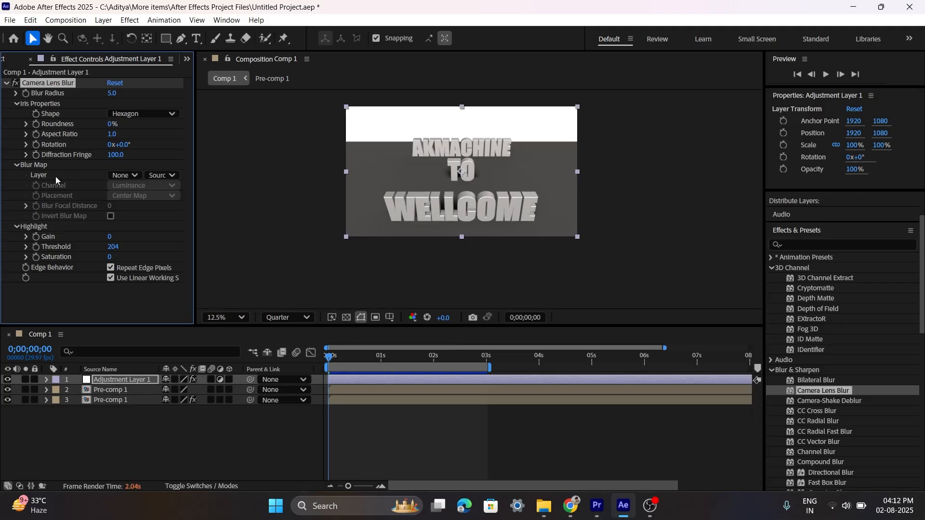
Use the lower Pre-comp 1 with Effects & Masks as Camera Lens Blur's blur map and set the Blur Radius to 28.0
click(131, 175)
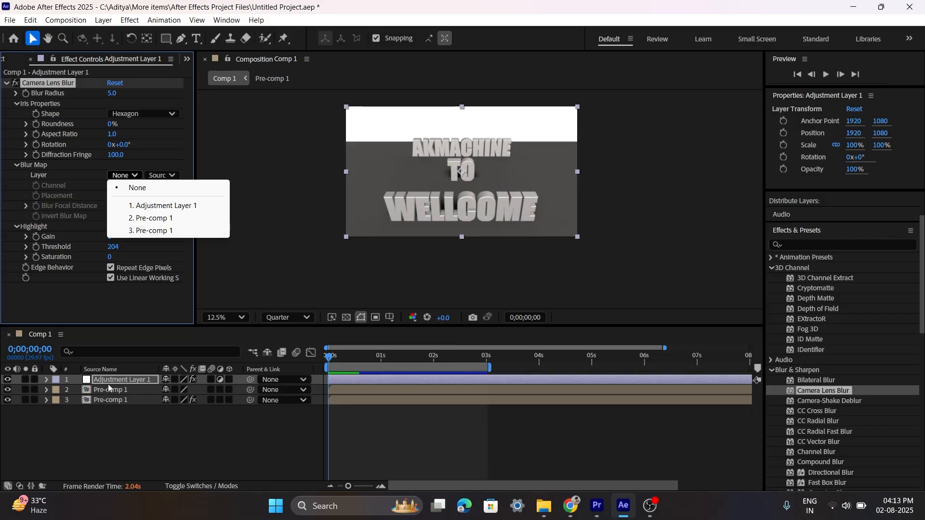
click(145, 231)
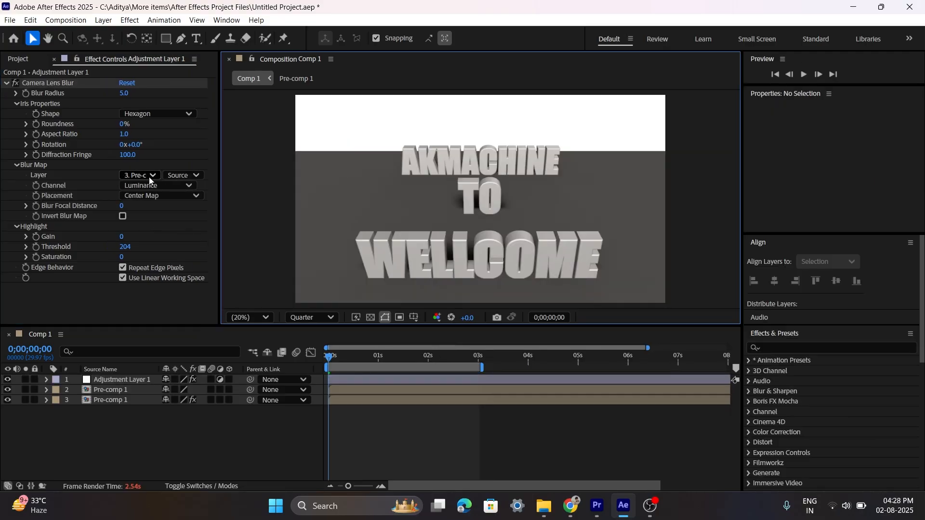
click(180, 176)
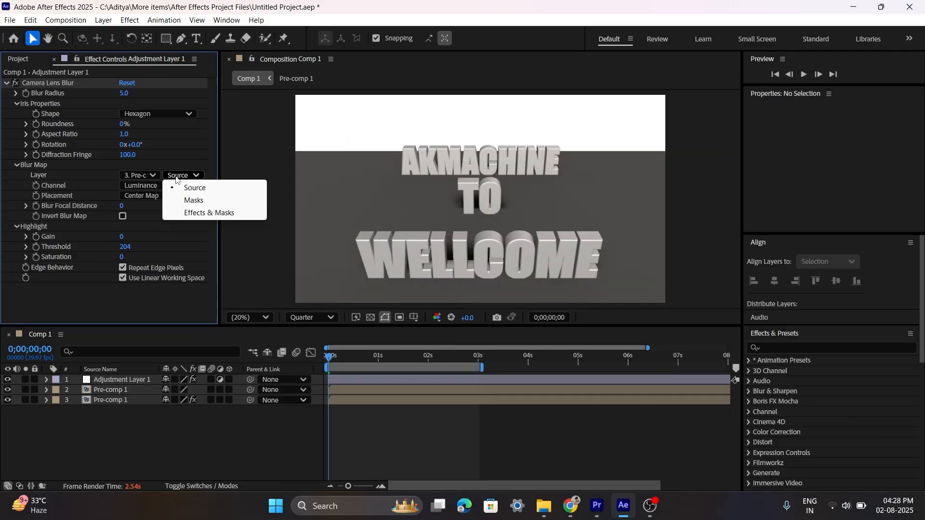
click(187, 215)
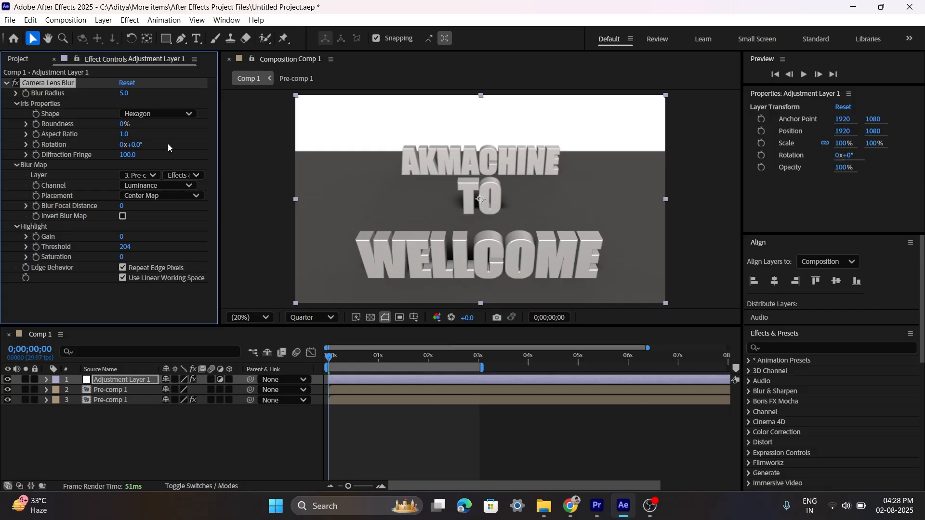
mouse_move(124, 93)
mouse_down()
mouse_move(156, 95)
mouse_move(135, 95)
mouse_up()
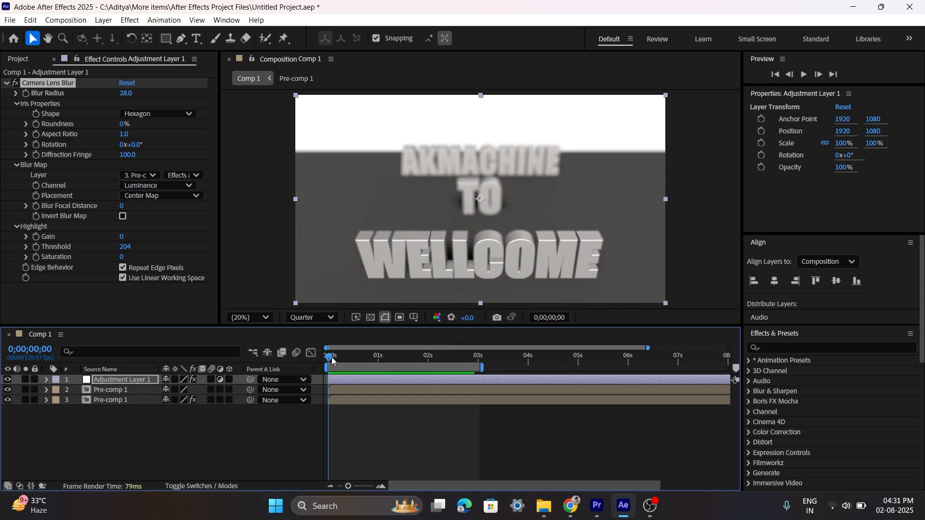
drag(331, 357, 406, 356)
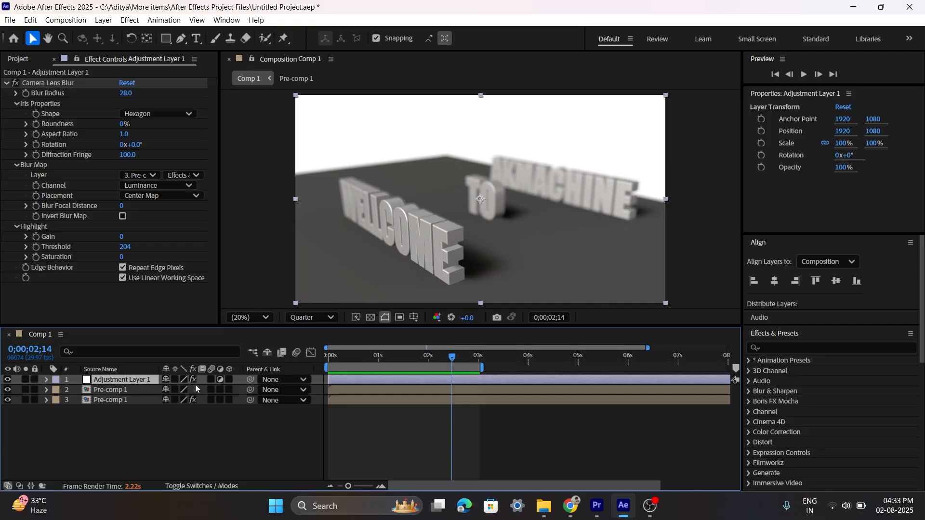
With the two layers above temporarily hidden, set the lower Pre-comp 1's 3D Channel Extract Black Point to 3824.6 and White Point to 526.3
click(110, 402)
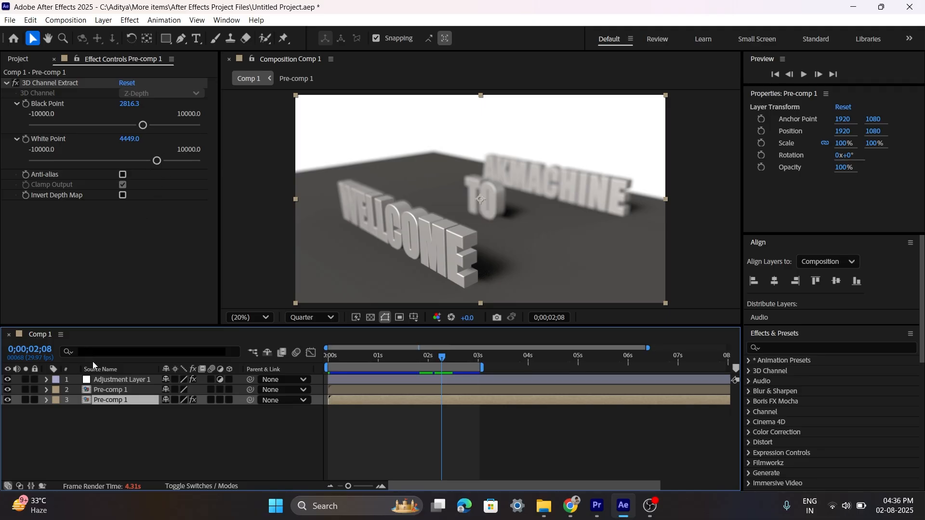
click(8, 379)
click(8, 389)
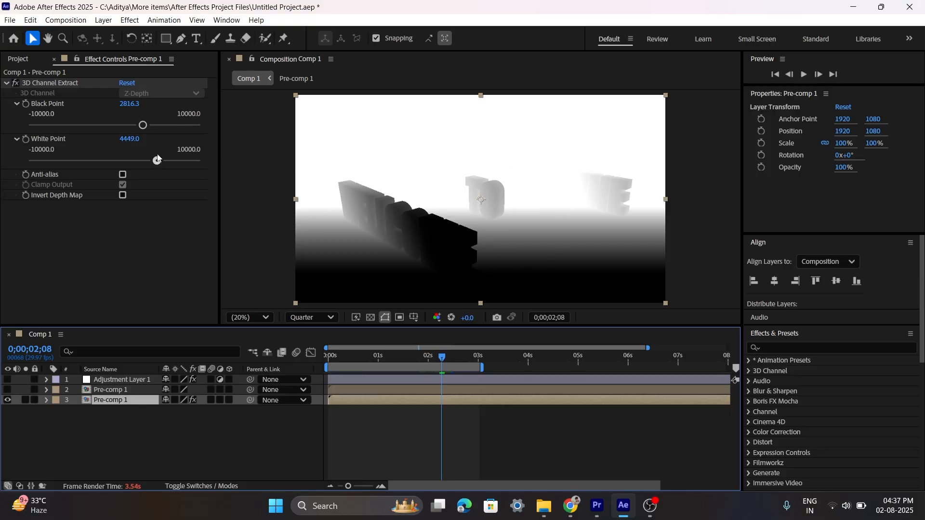
drag(157, 165, 98, 164)
mouse_move(142, 125)
mouse_down()
mouse_move(167, 126)
mouse_move(155, 129)
mouse_up()
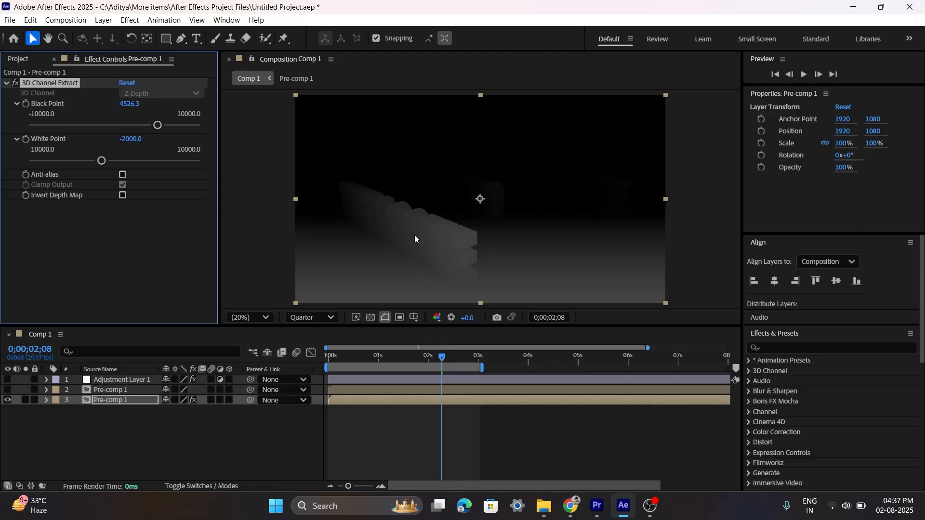
drag(93, 162, 123, 163)
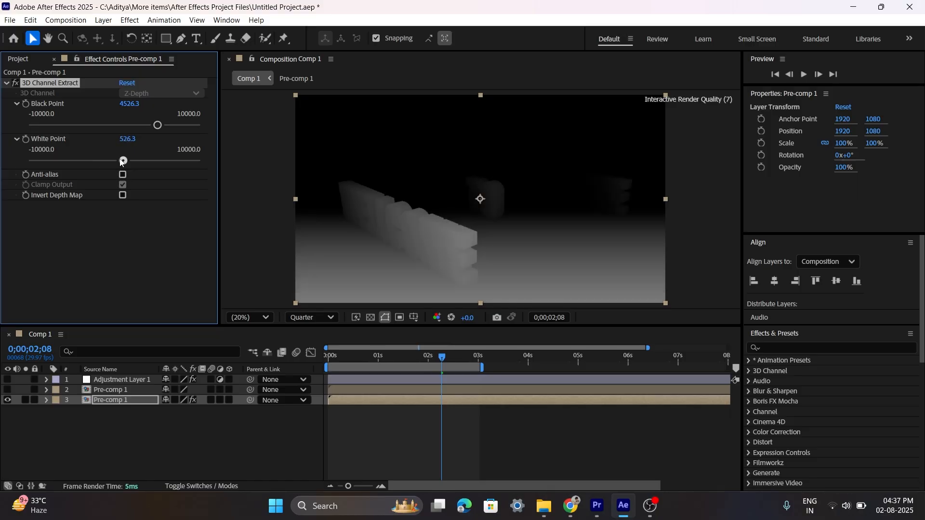
drag(157, 127, 151, 126)
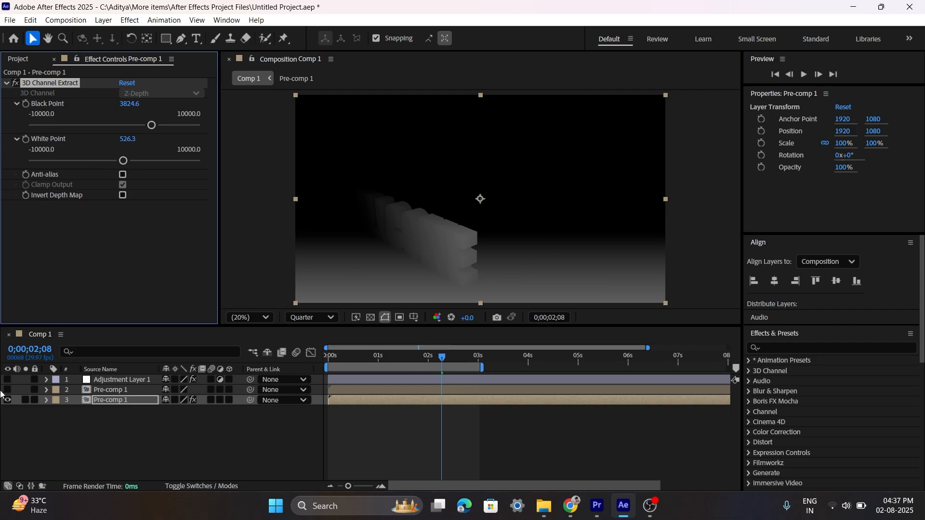
drag(7, 380, 7, 395)
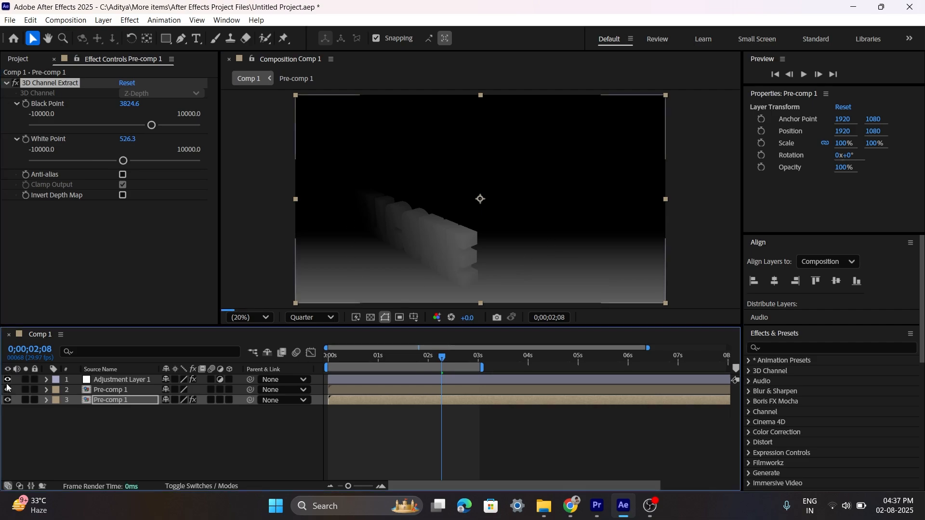
Raise Camera Lens Blur's Blur Radius on the adjustment layer to 111.0 before reducing it slightly
click(119, 379)
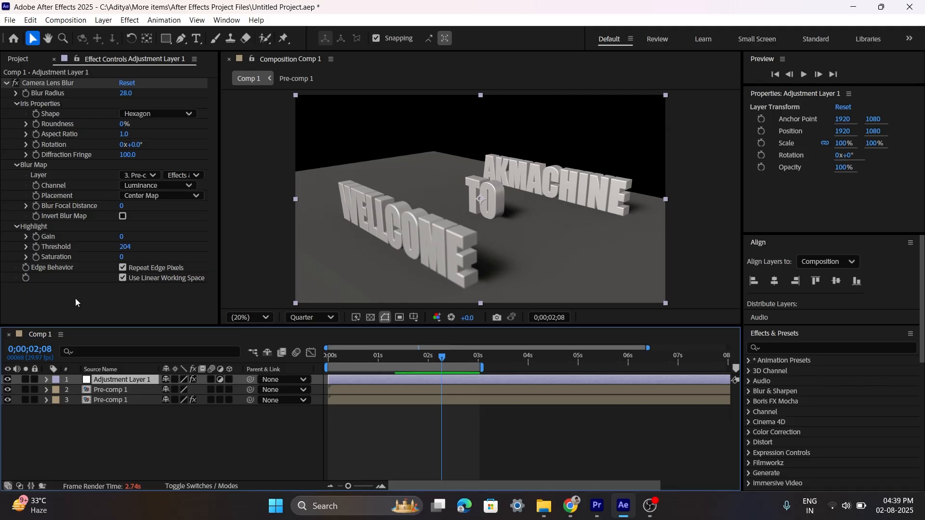
click(50, 84)
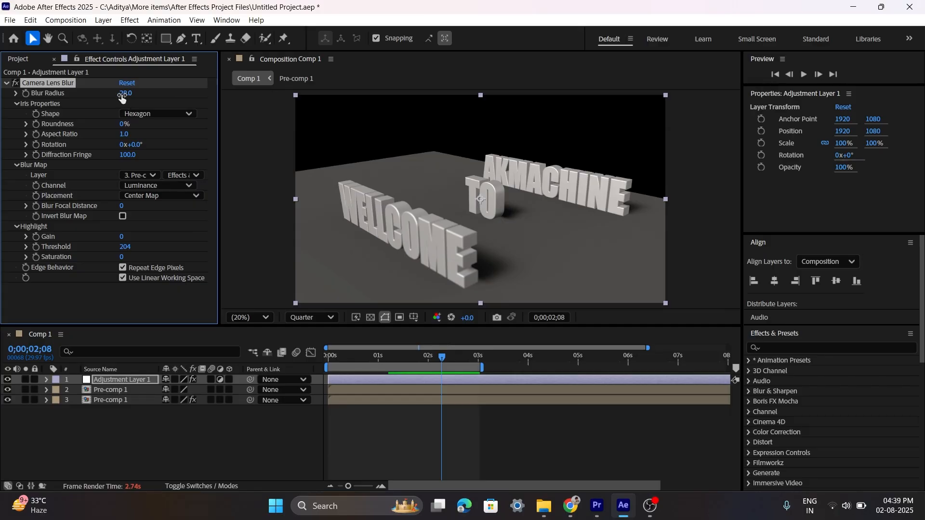
drag(121, 96, 178, 94)
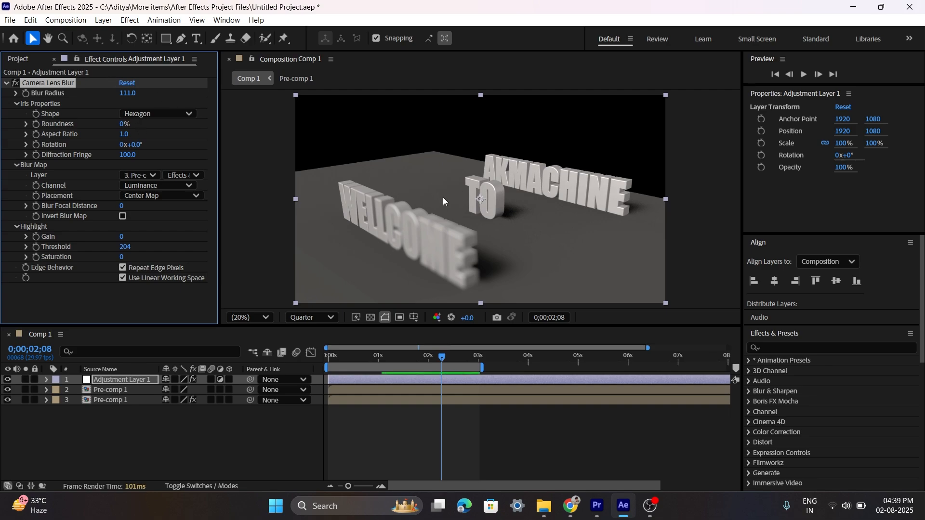
drag(133, 98, 115, 96)
Set 3D Channel Extract's Black Point to 5017.5 and White Point to 1157.9 on the lower Pre-comp 1
click(105, 401)
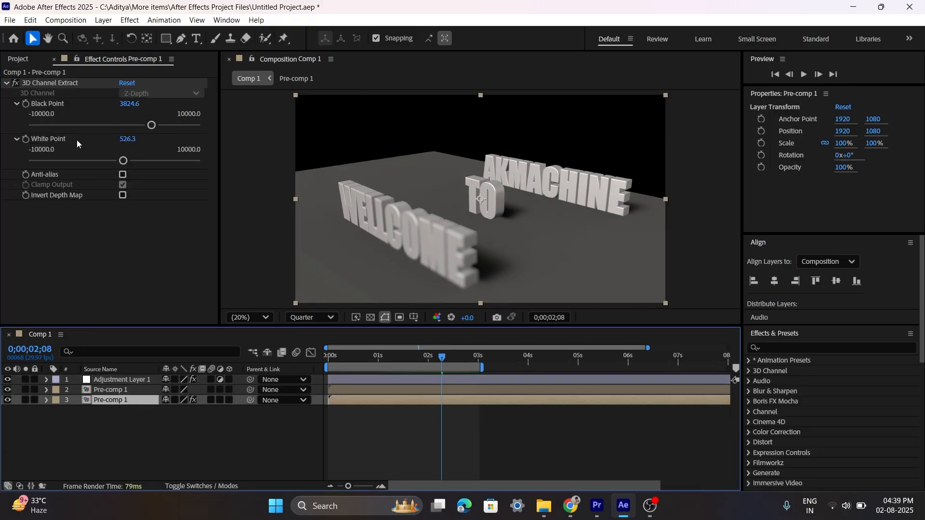
drag(124, 161, 109, 162)
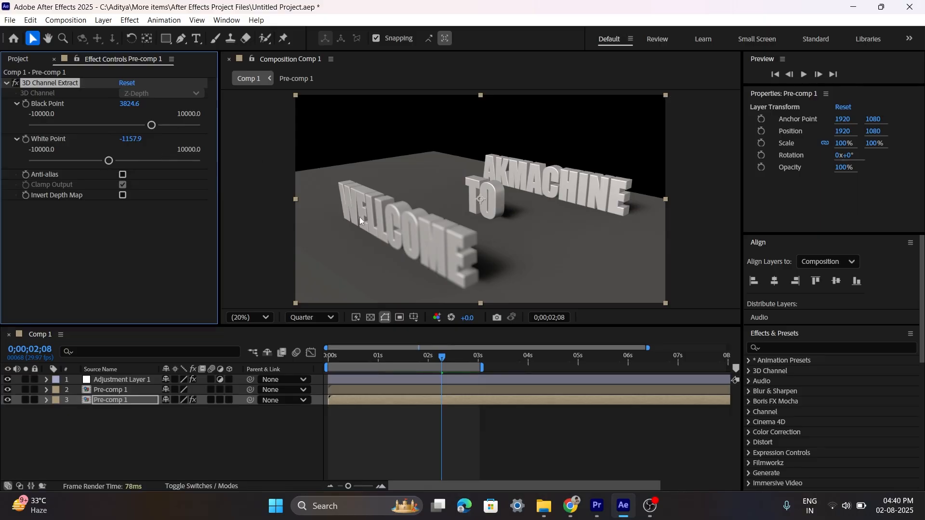
key(ctrl+z)
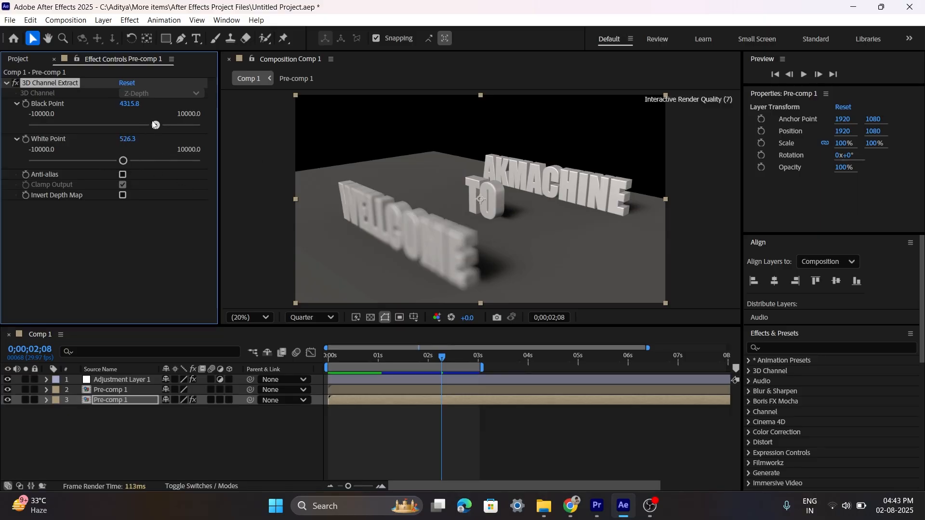
drag(151, 125, 161, 125)
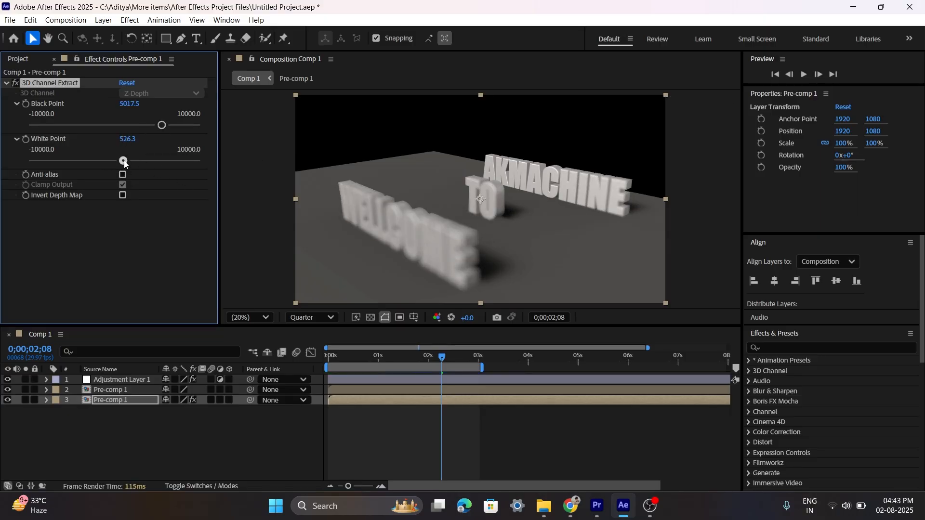
drag(124, 160, 128, 162)
Set the adjustment layer's Blur Radius to 81.0 and return to 0;00;00;00
click(138, 379)
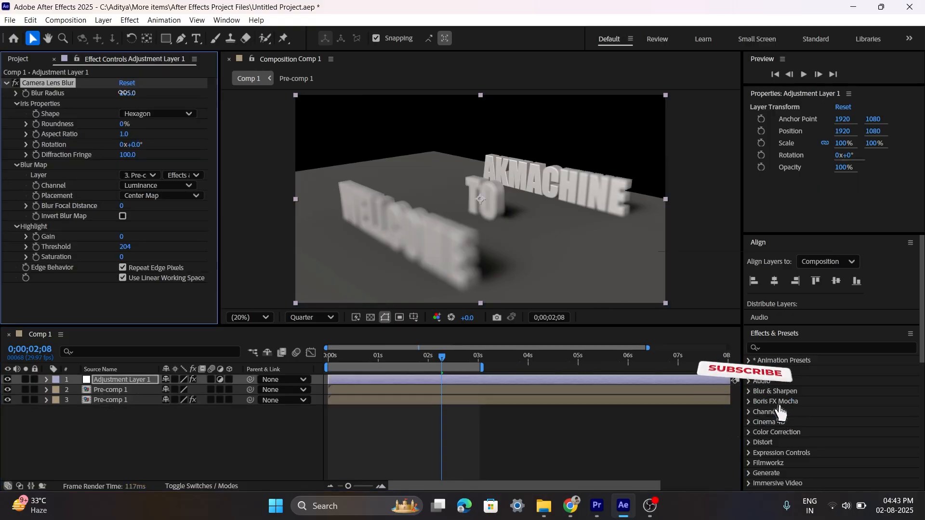
drag(127, 93, 115, 94)
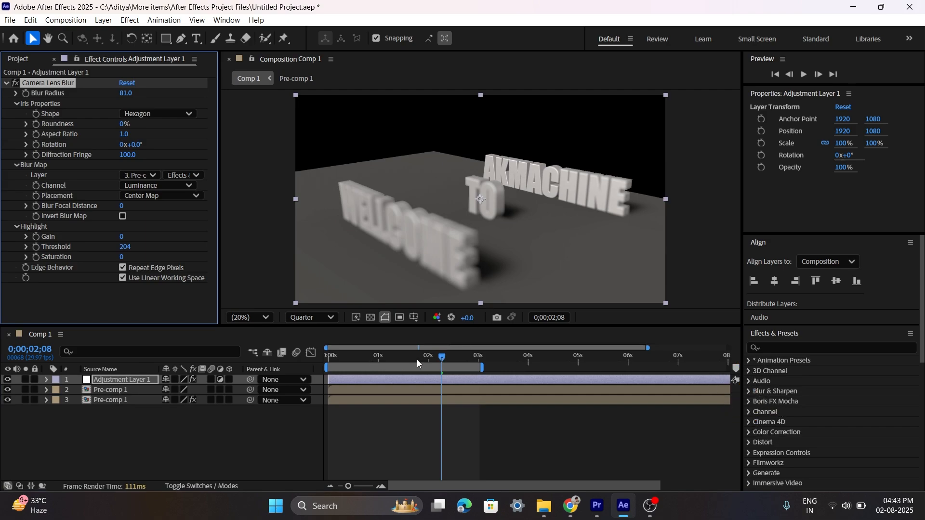
drag(439, 357, 329, 357)
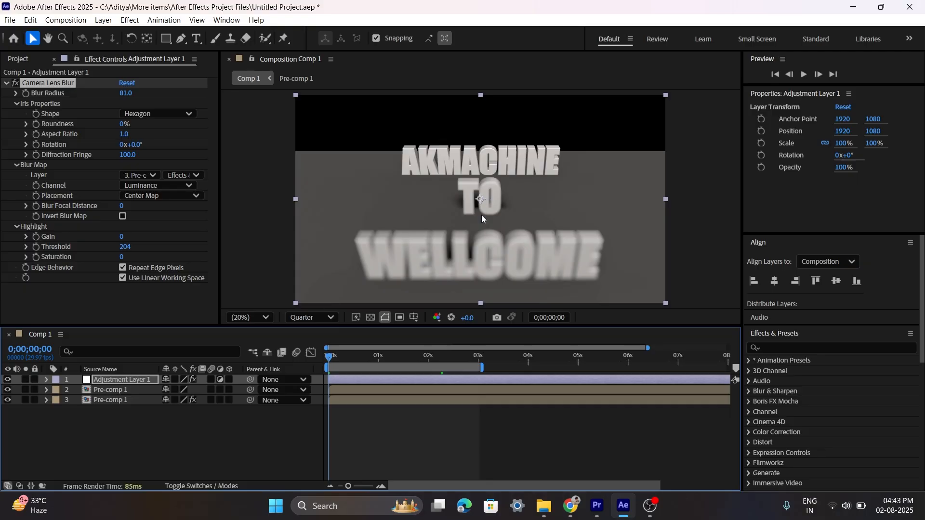
Review the effect settings of all three layers, including Camera Lens Blur's blur map layer and its Effects & Masks source
click(101, 400)
click(117, 379)
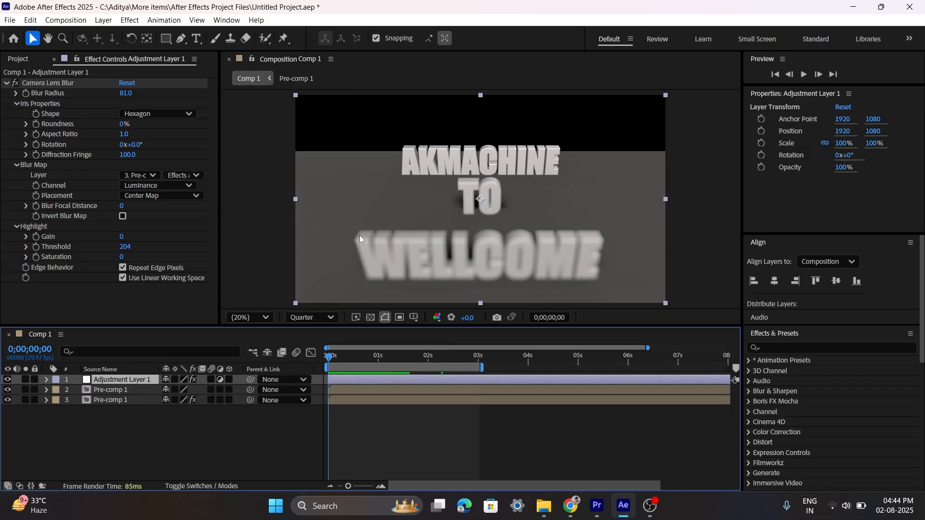
click(103, 401)
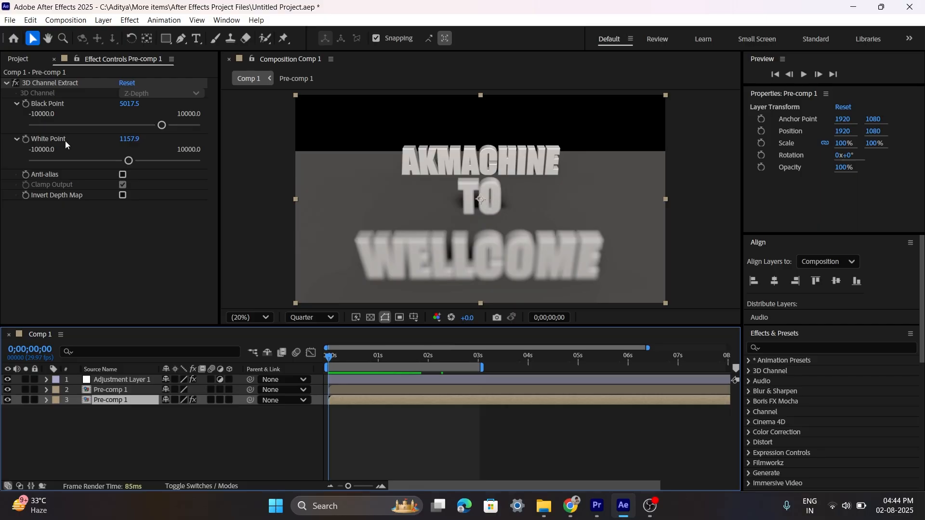
click(99, 391)
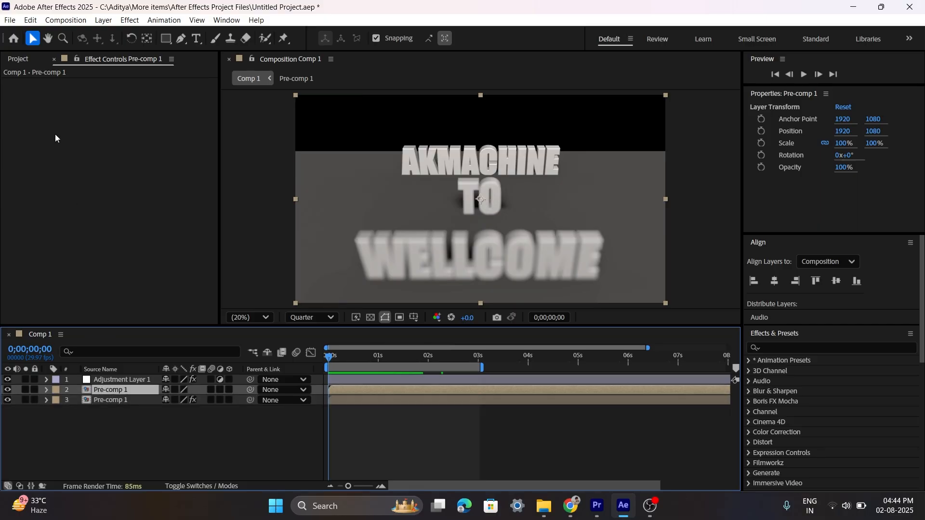
click(110, 379)
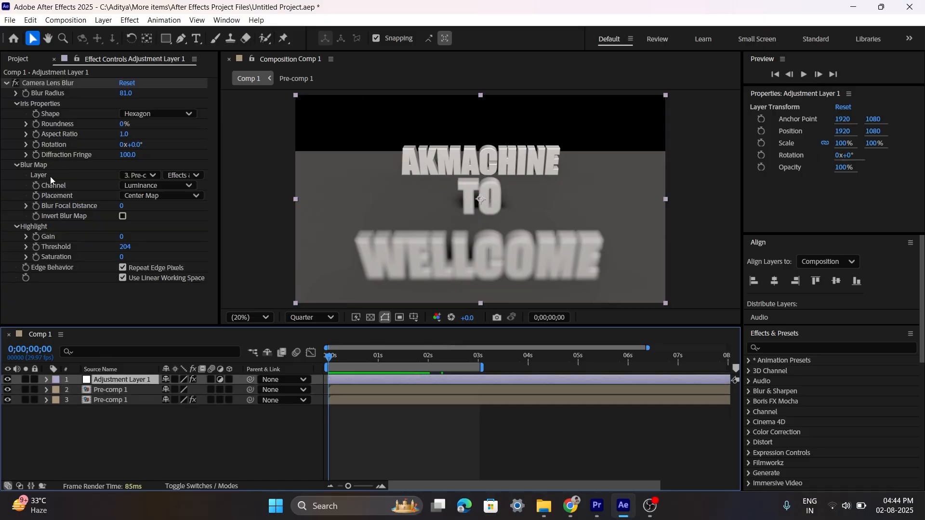
click(135, 176)
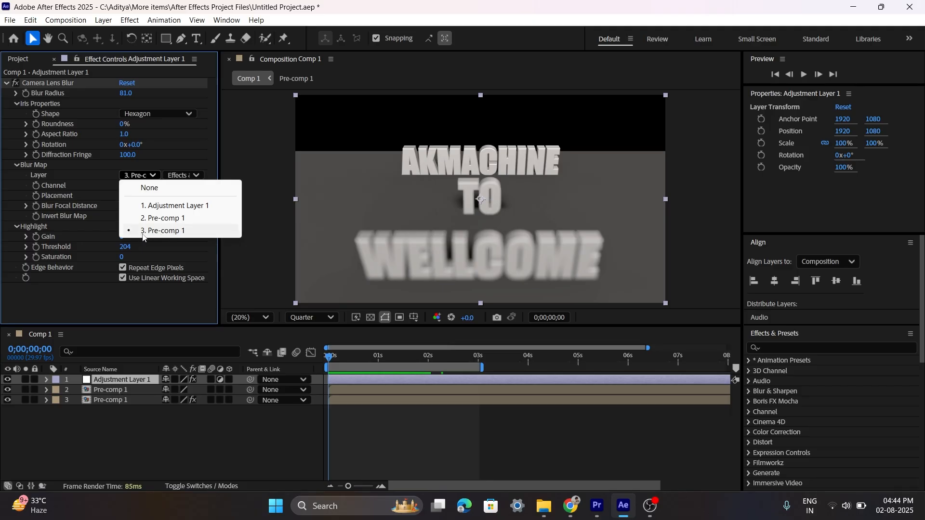
click(195, 157)
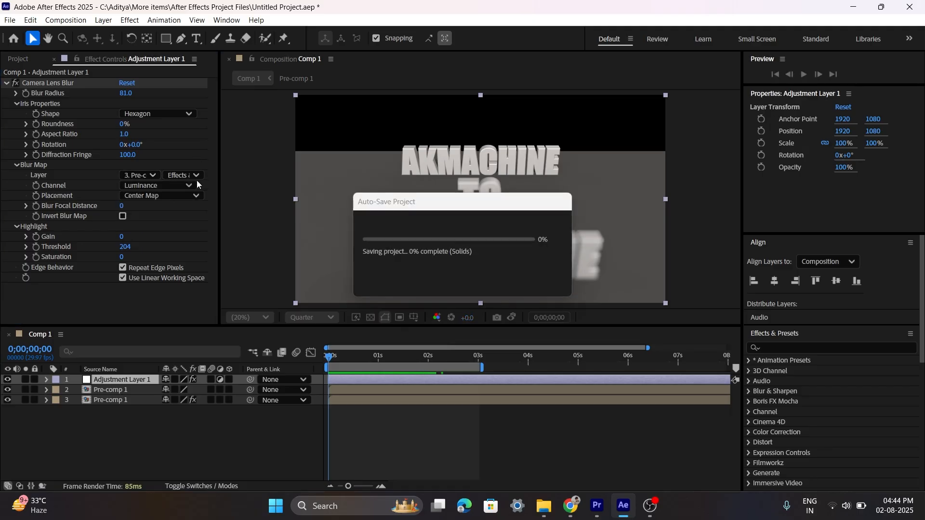
click(196, 176)
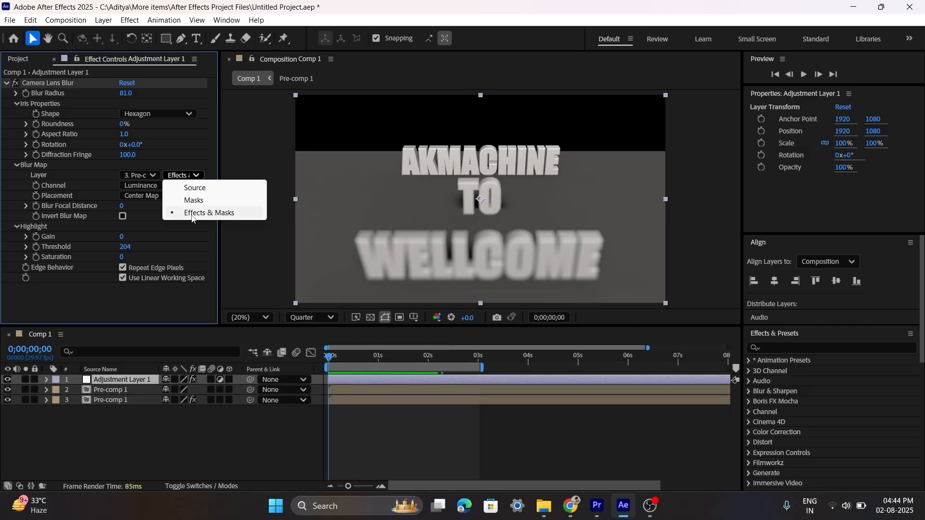
click(210, 215)
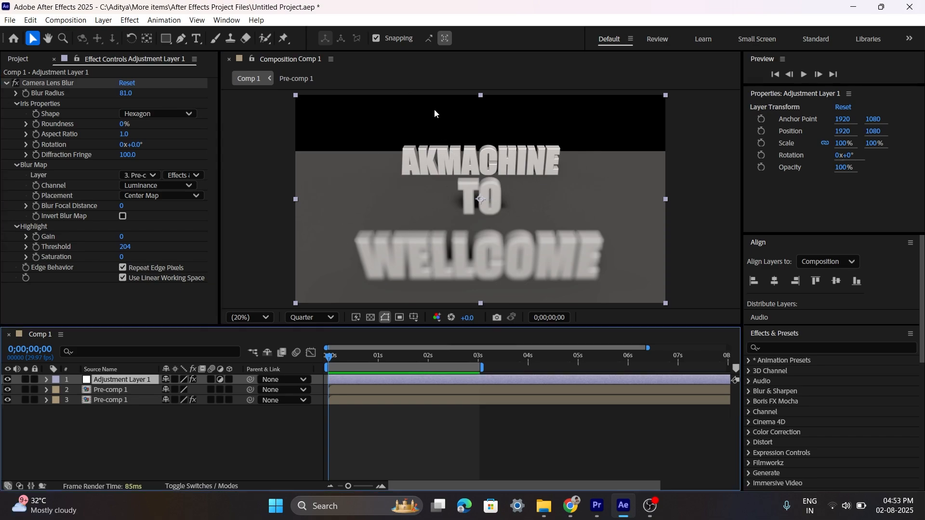
Preview the camera animation with the depth-of-field blur and return to the start of the composition
key(space)
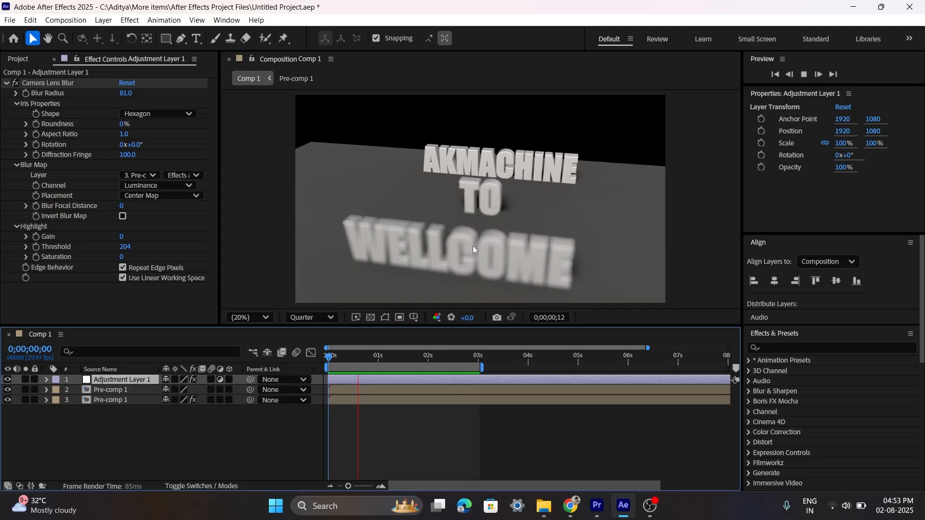
click(537, 202)
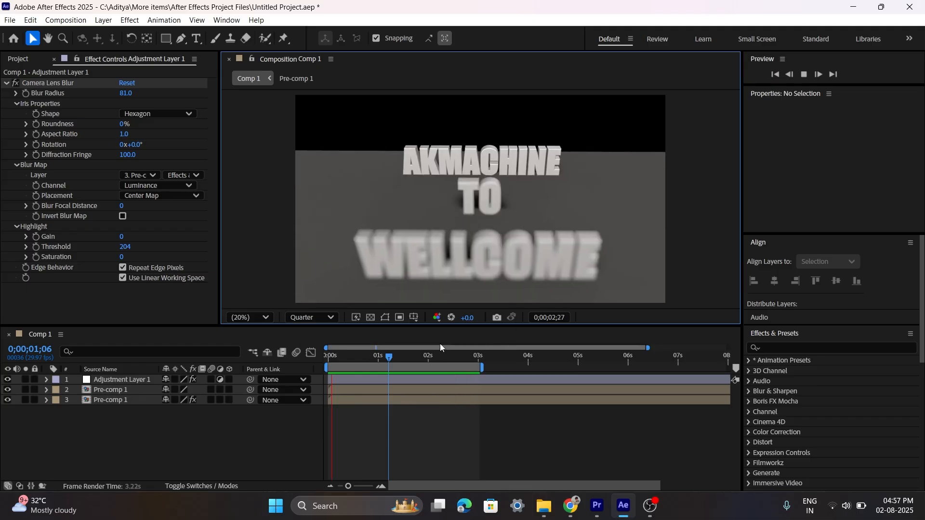
drag(402, 355, 316, 360)
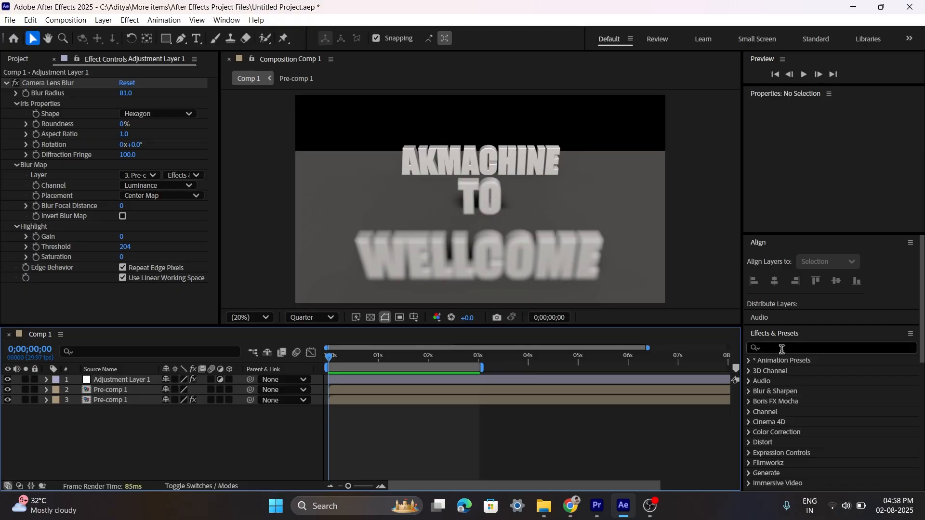
Search the effects library for "motion blur"
click(756, 389)
click(772, 272)
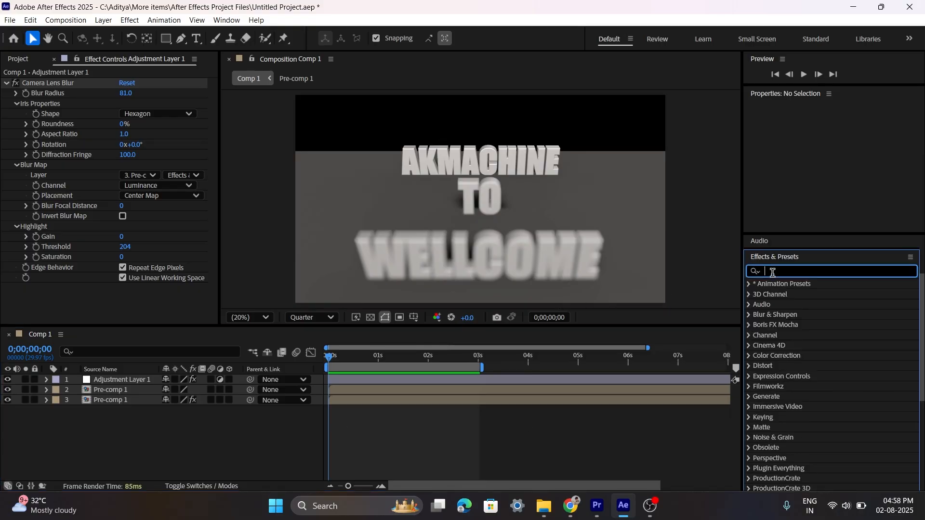
text(motion)
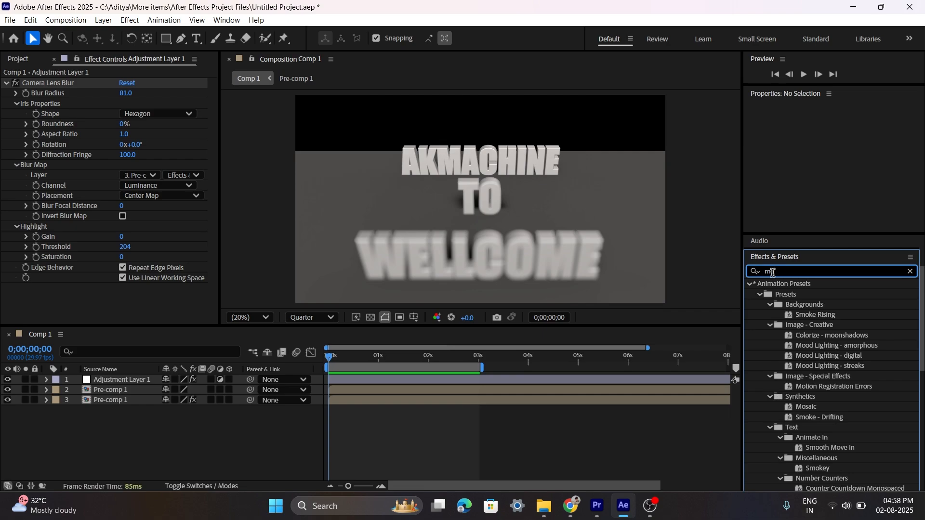
text( blur)
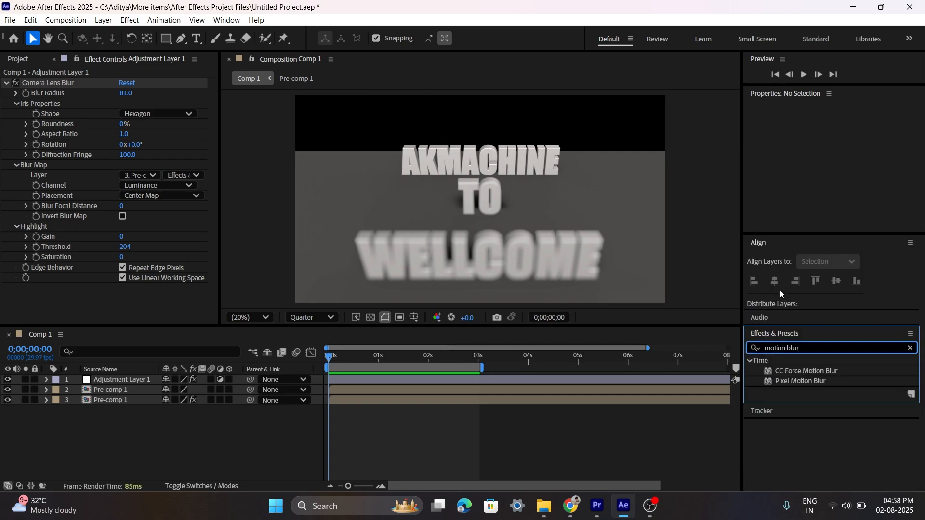